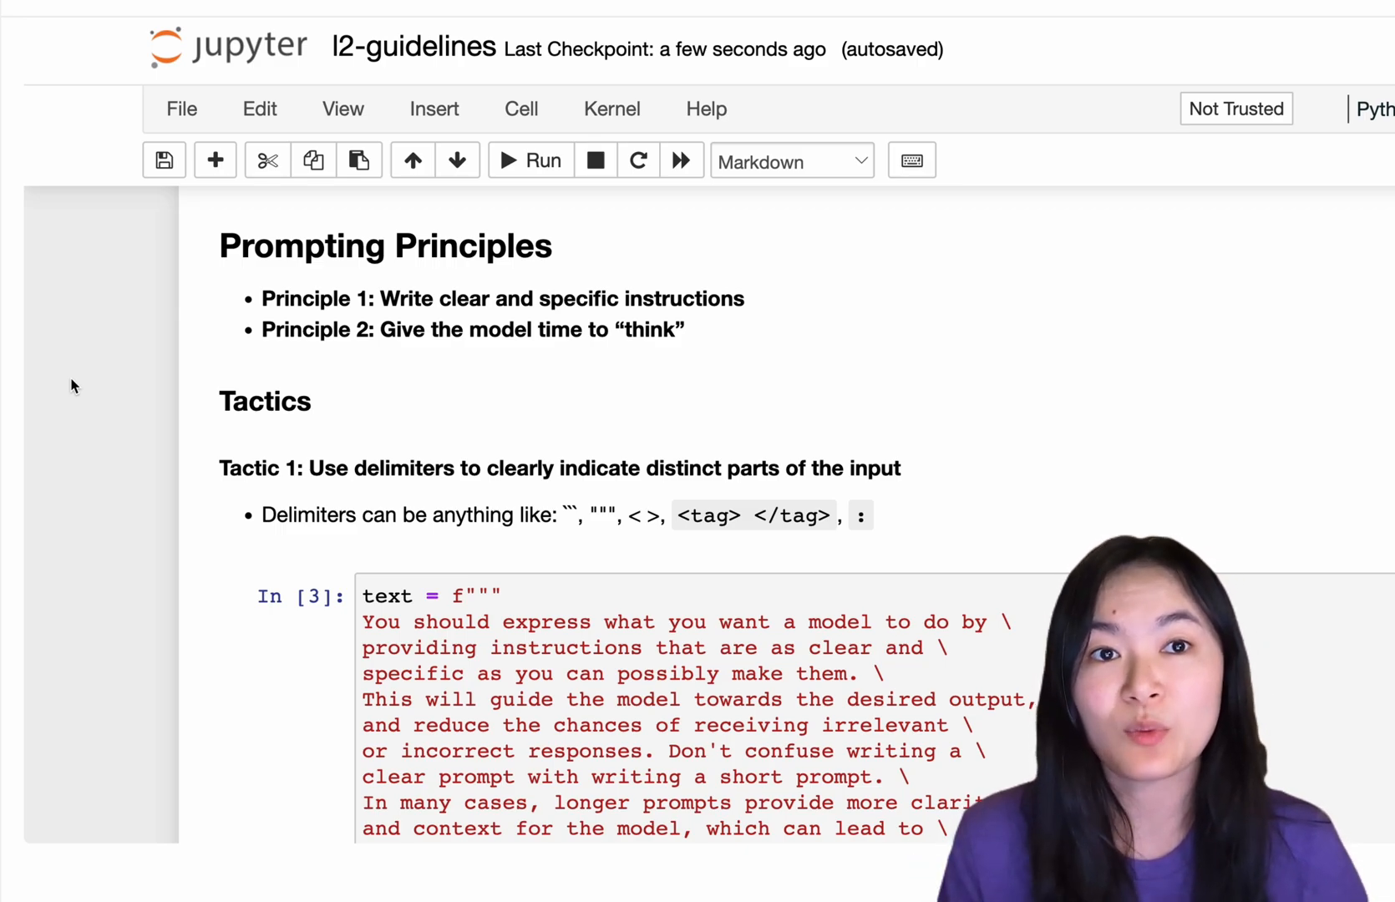
pyautogui.scroll(-3, 546, 436)
pyautogui.moveTo(220, 287); pyautogui.dragTo(903, 289)
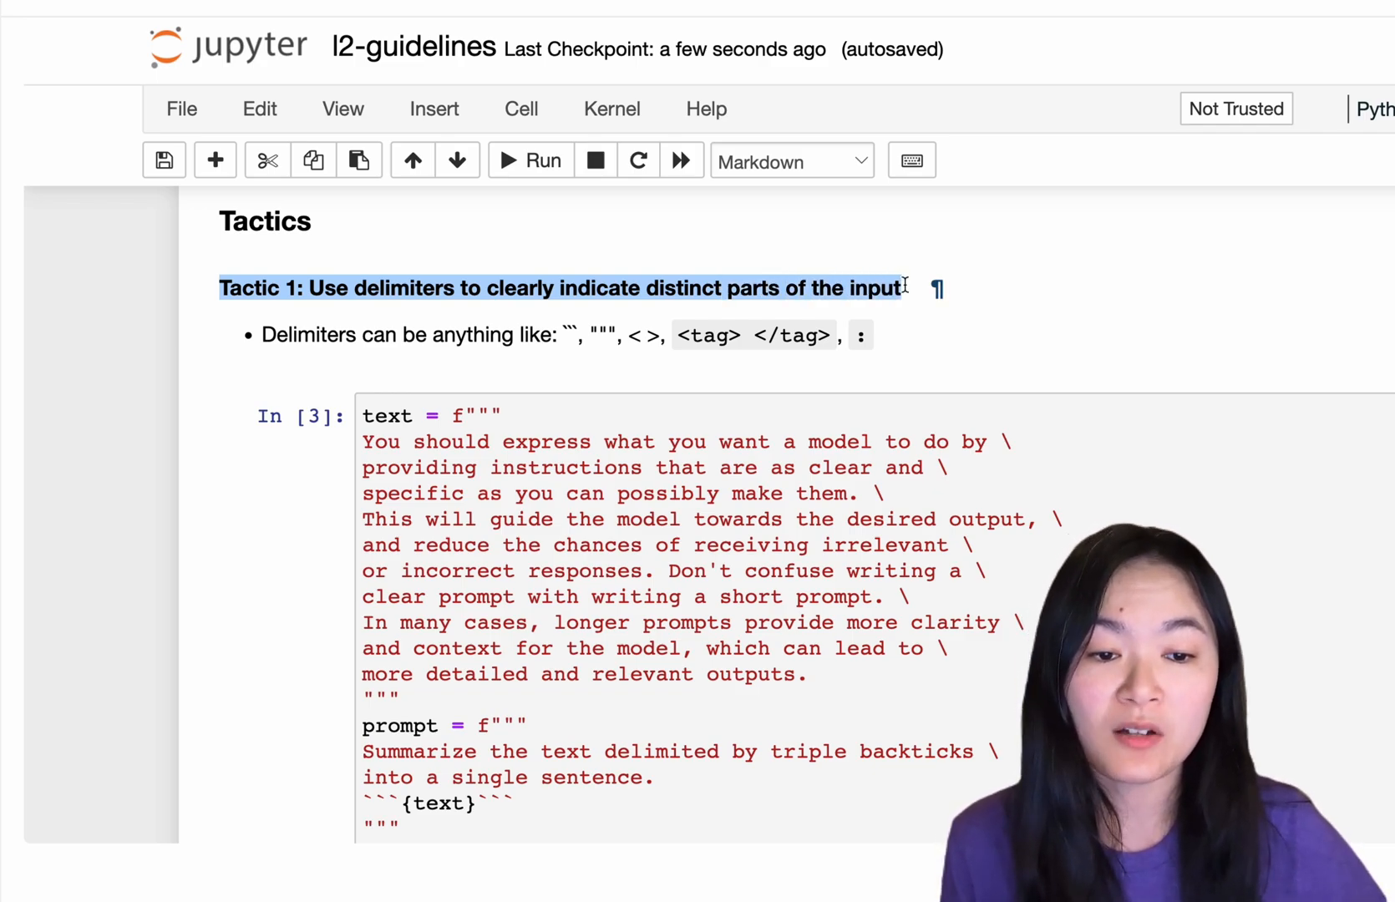
pyautogui.scroll(-4, 654, 436)
# Highlight the triple-backtick delimiters around {text}, then the 'Ask for a structured output' tactic heading.
pyautogui.click(516, 601)
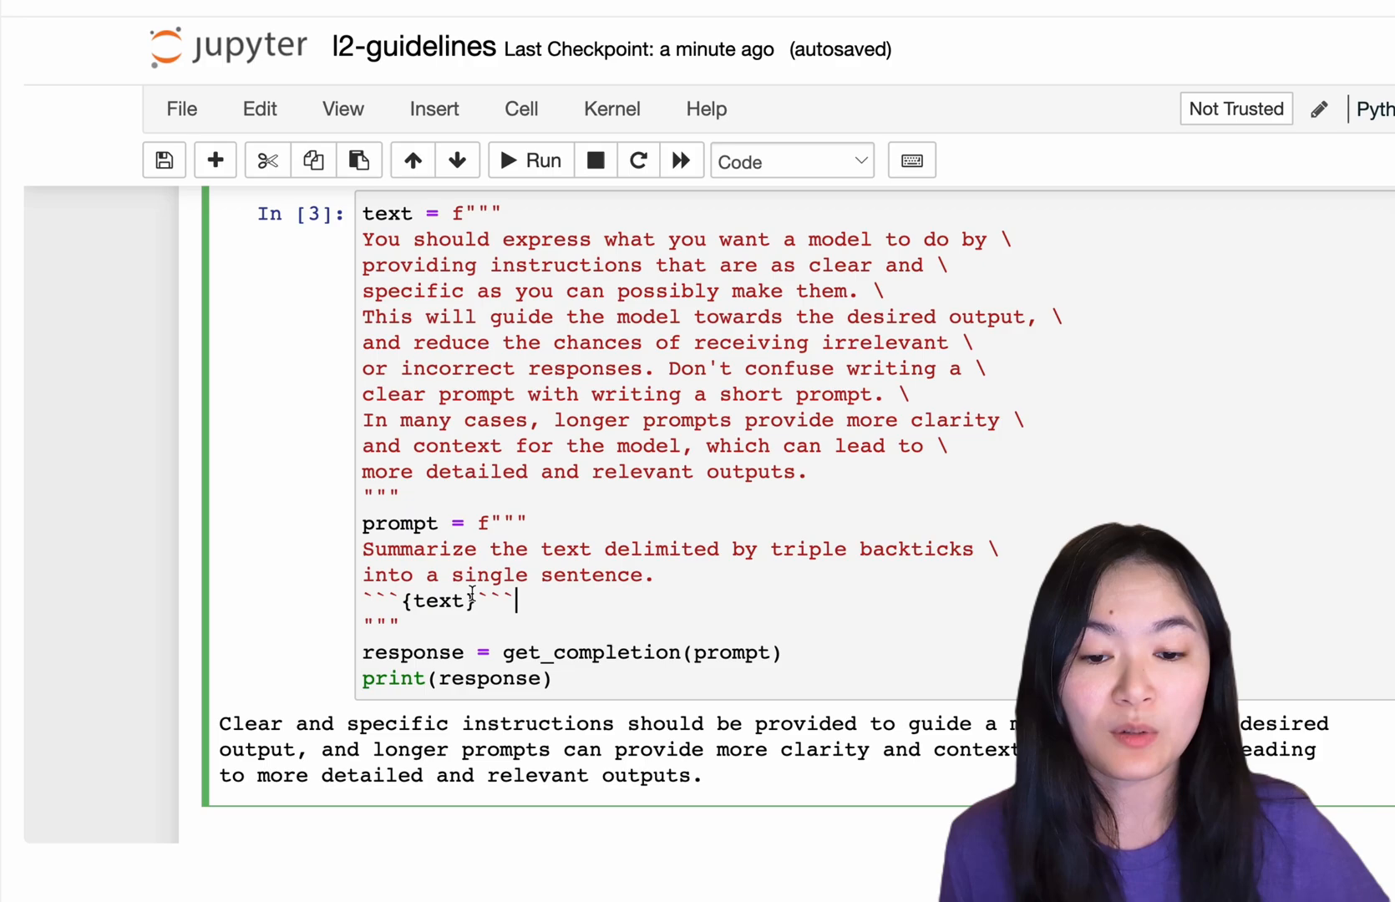
pyautogui.moveTo(517, 601); pyautogui.dragTo(403, 600)
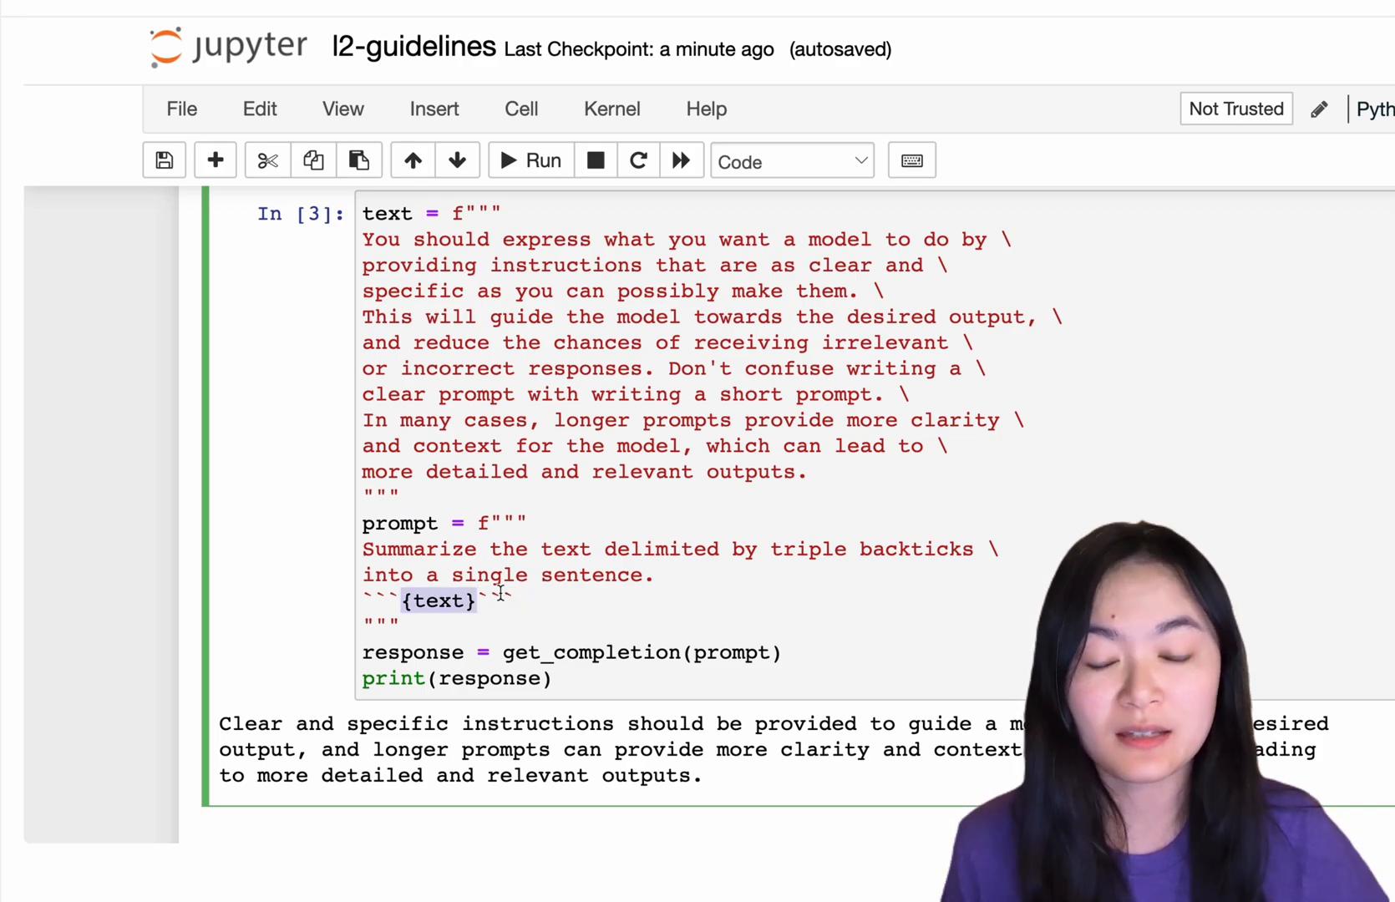
pyautogui.click(482, 601)
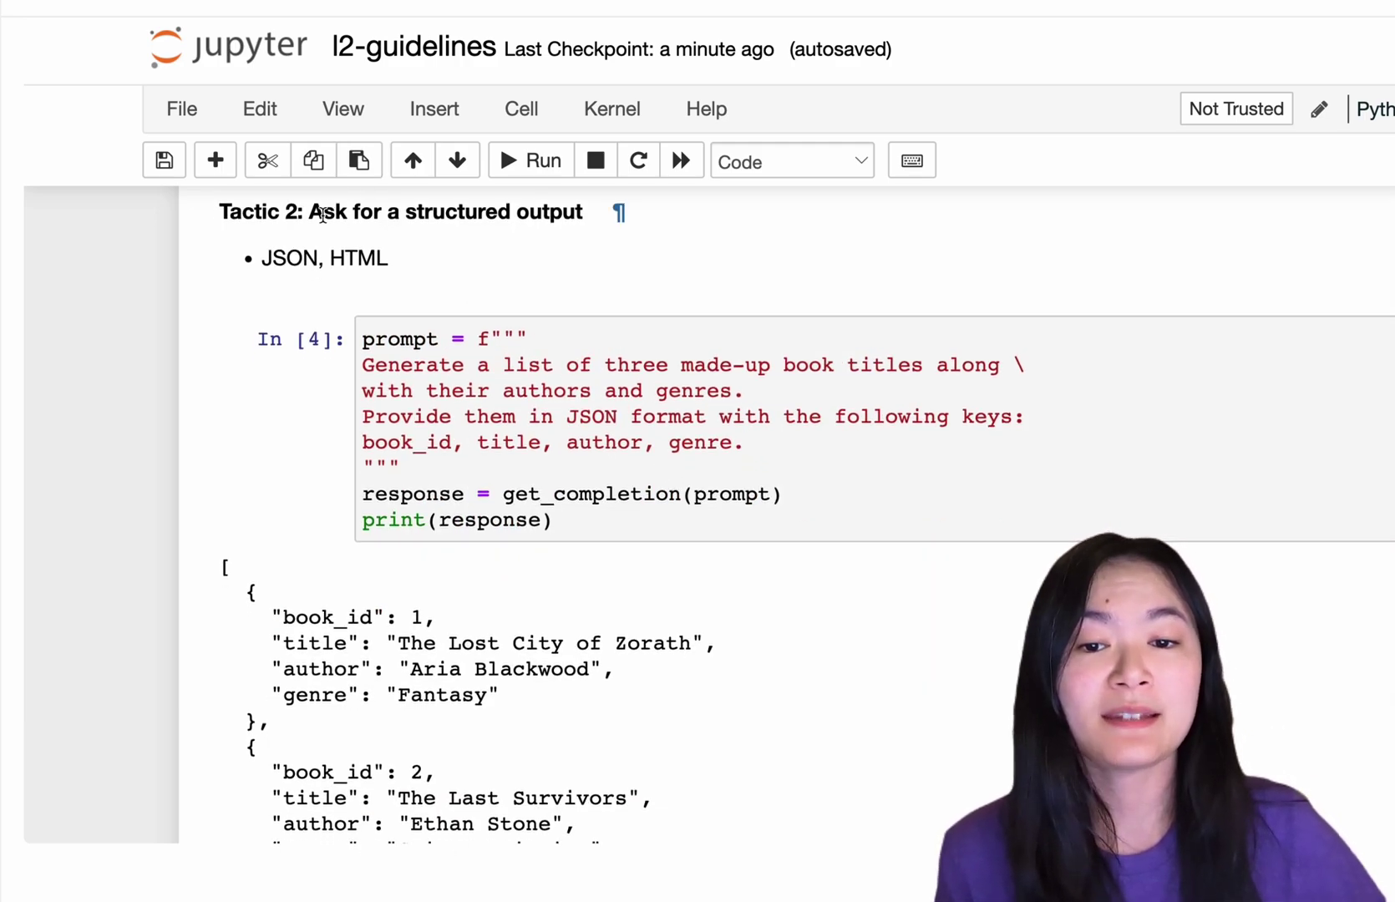
pyautogui.moveTo(310, 212); pyautogui.dragTo(589, 207)
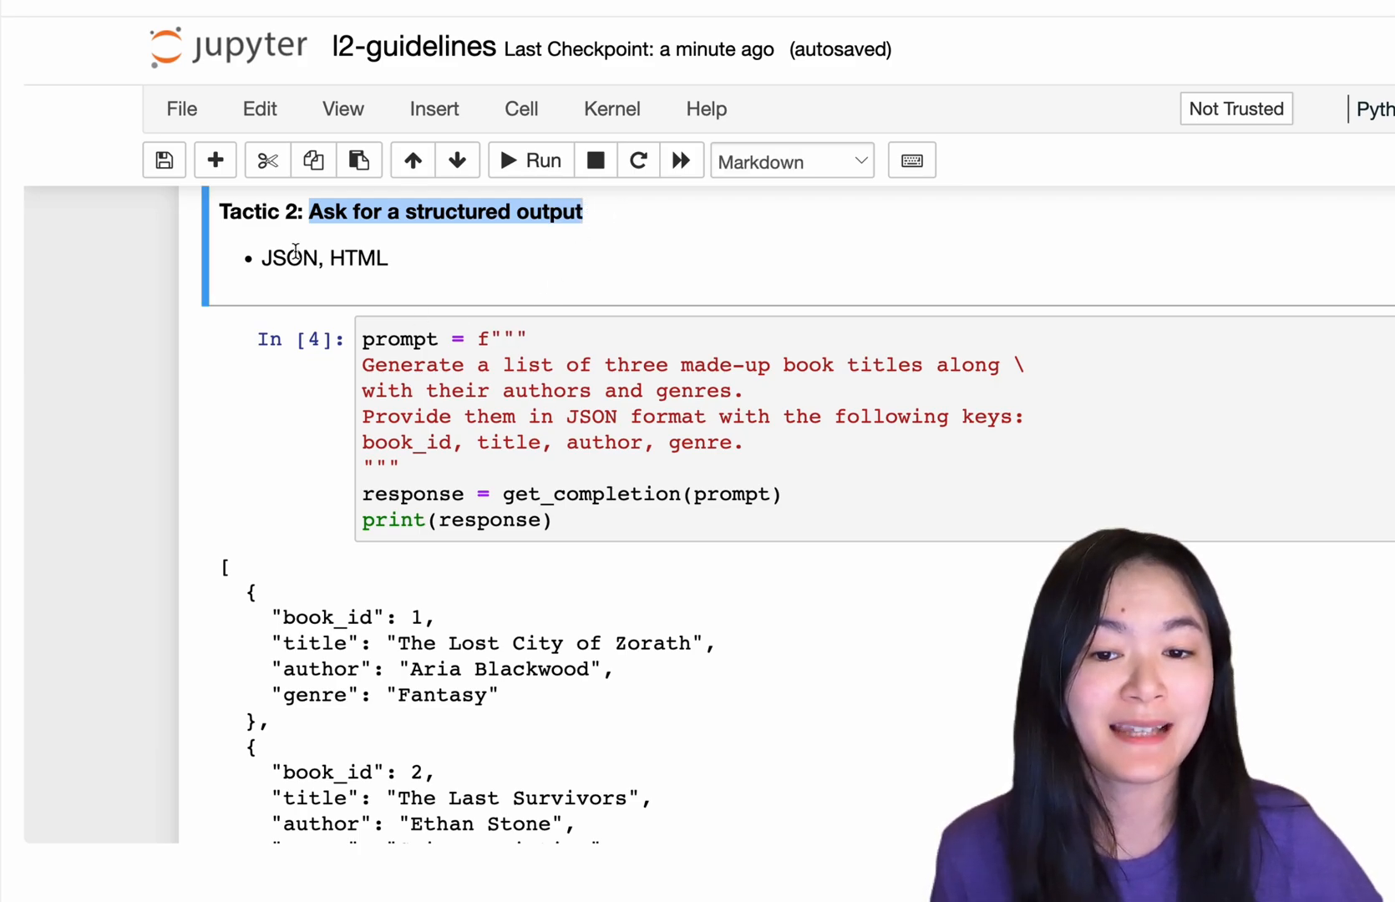
pyautogui.scroll(-2, 463, 450)
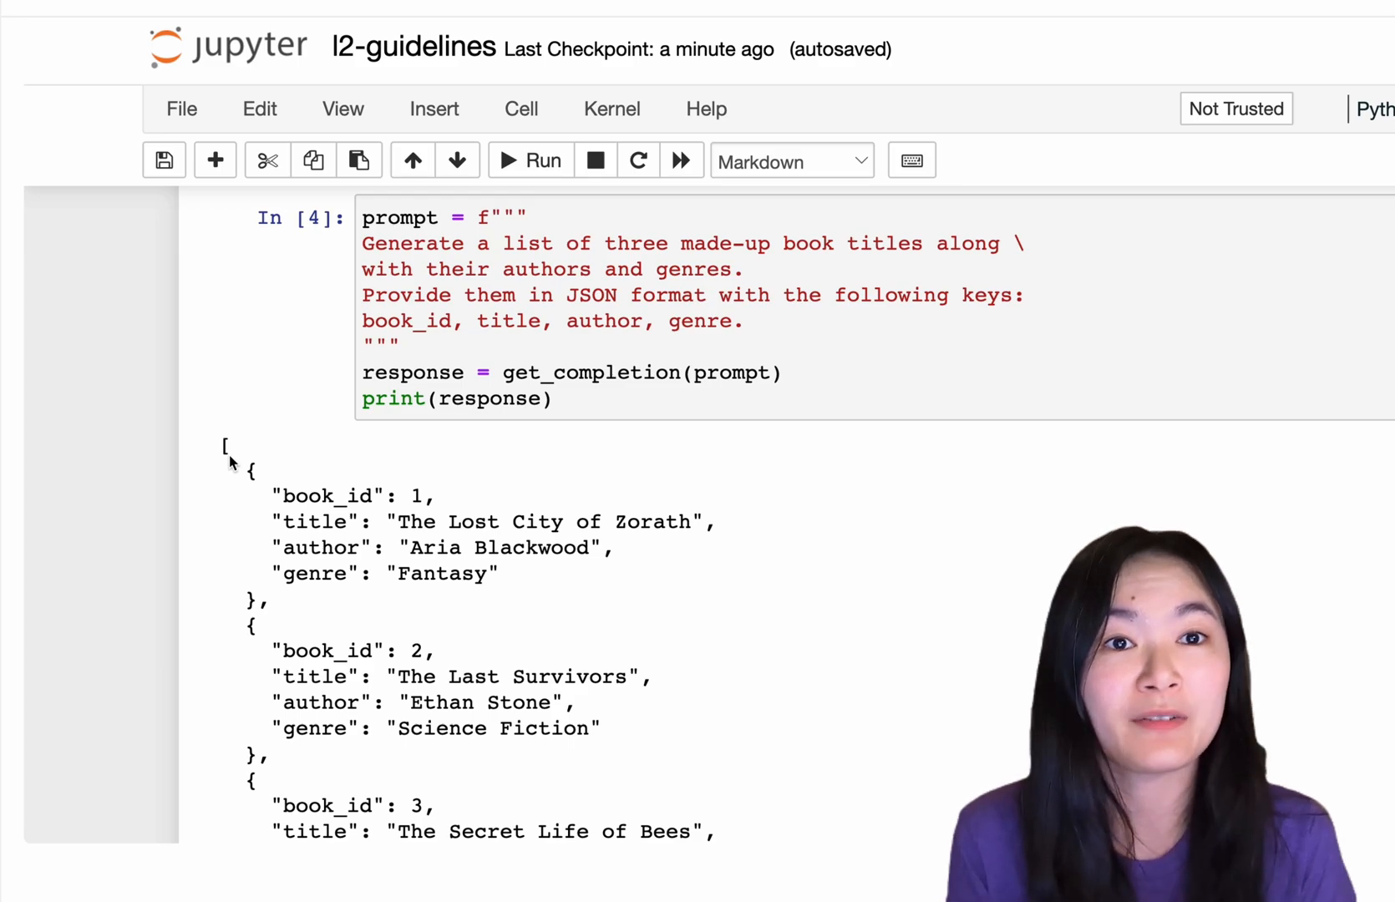
pyautogui.scroll(-10, 231, 462)
pyautogui.scroll(-2, 280, 559)
pyautogui.scroll(-1, 280, 560)
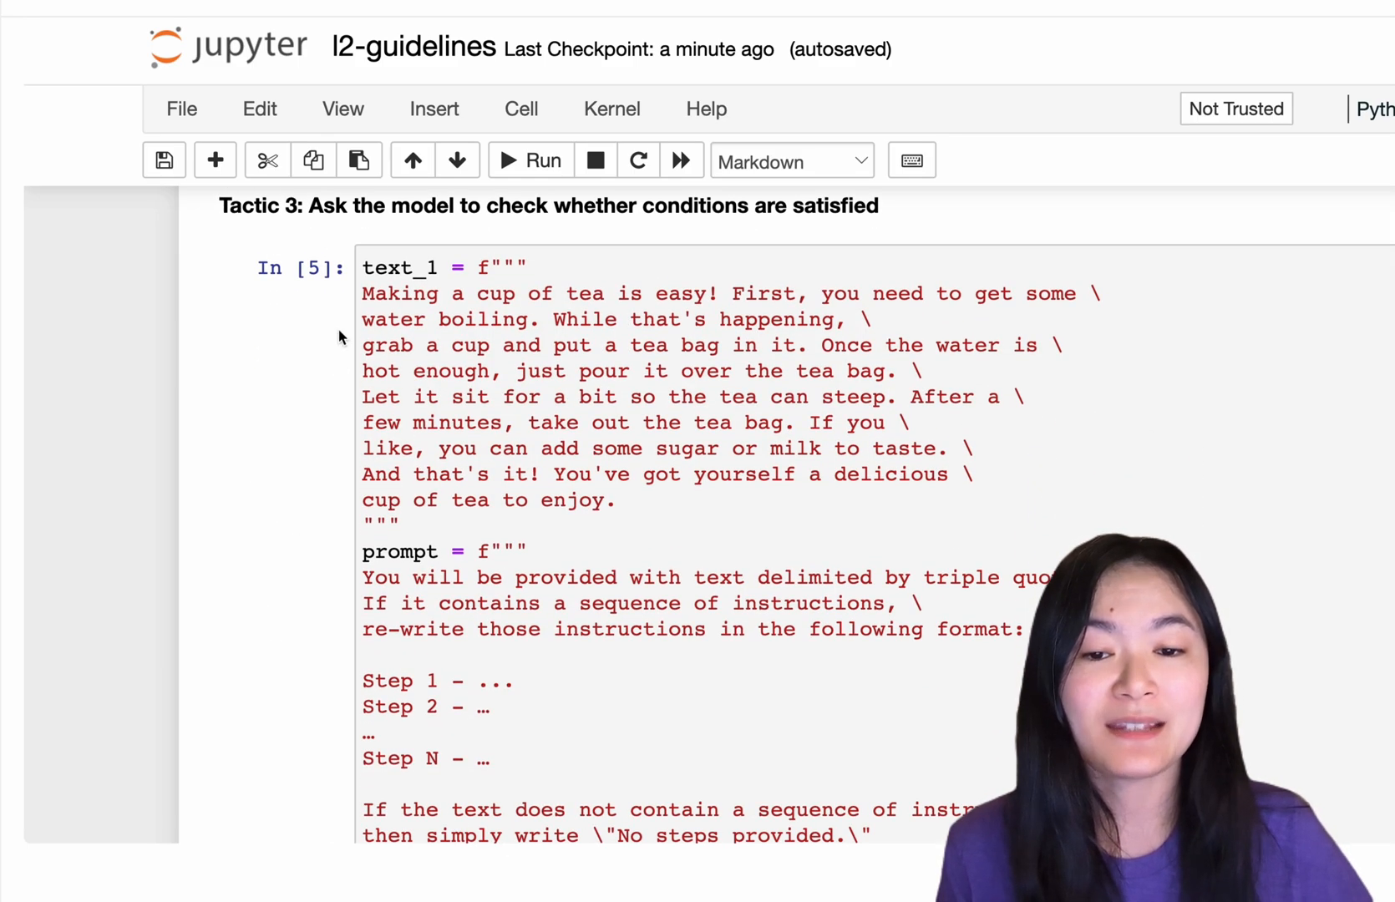
pyautogui.moveTo(309, 224); pyautogui.dragTo(878, 225)
# Highlight the Tactic 3 'No steps provided' fallback and the Tactic 4 grandparent few-shot consistent-style prompt.
pyautogui.moveTo(614, 208); pyautogui.dragTo(865, 213)
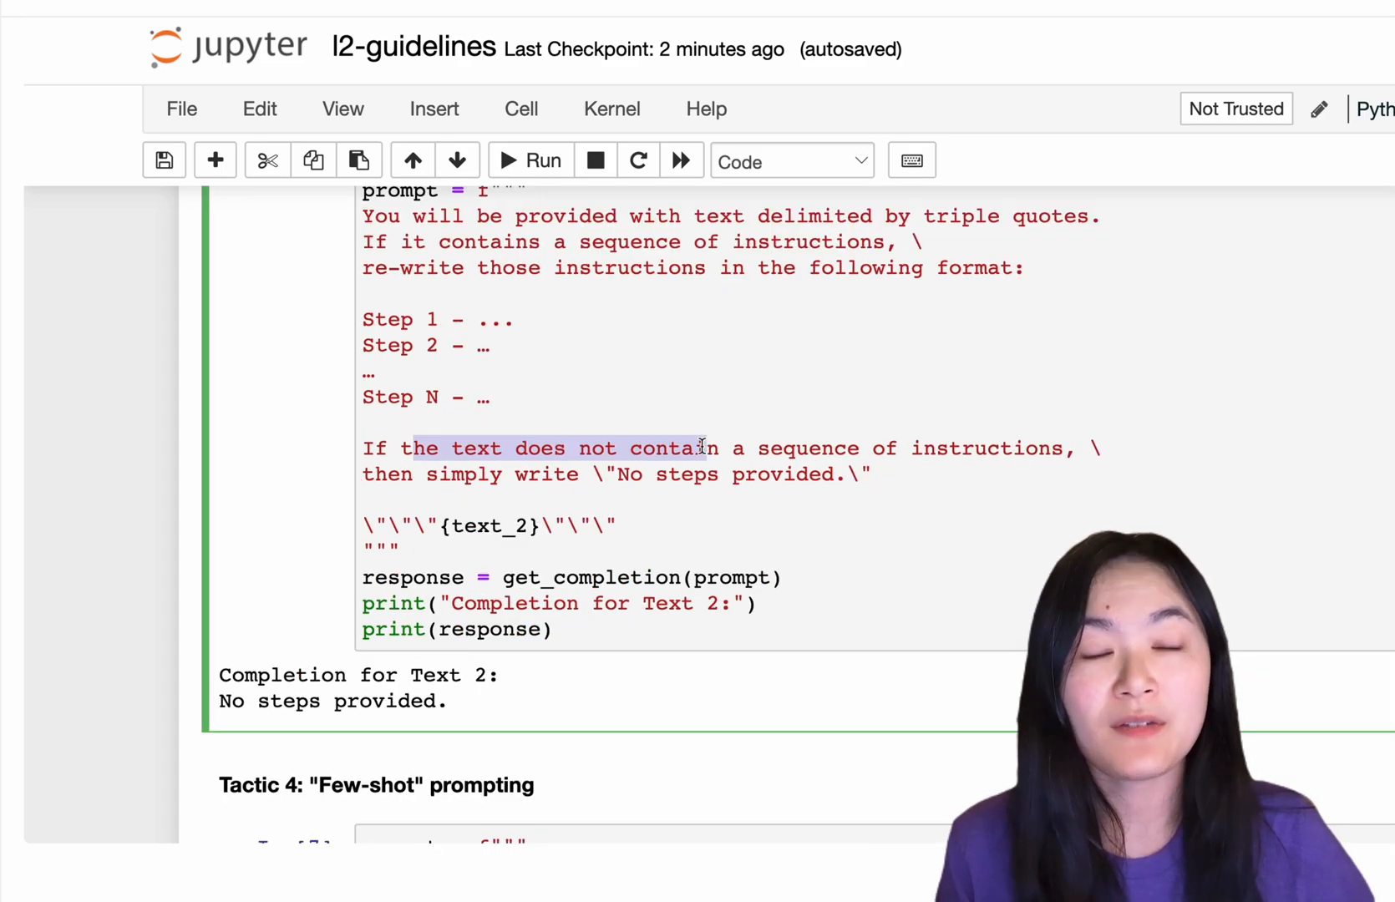
pyautogui.moveTo(692, 448); pyautogui.dragTo(865, 477)
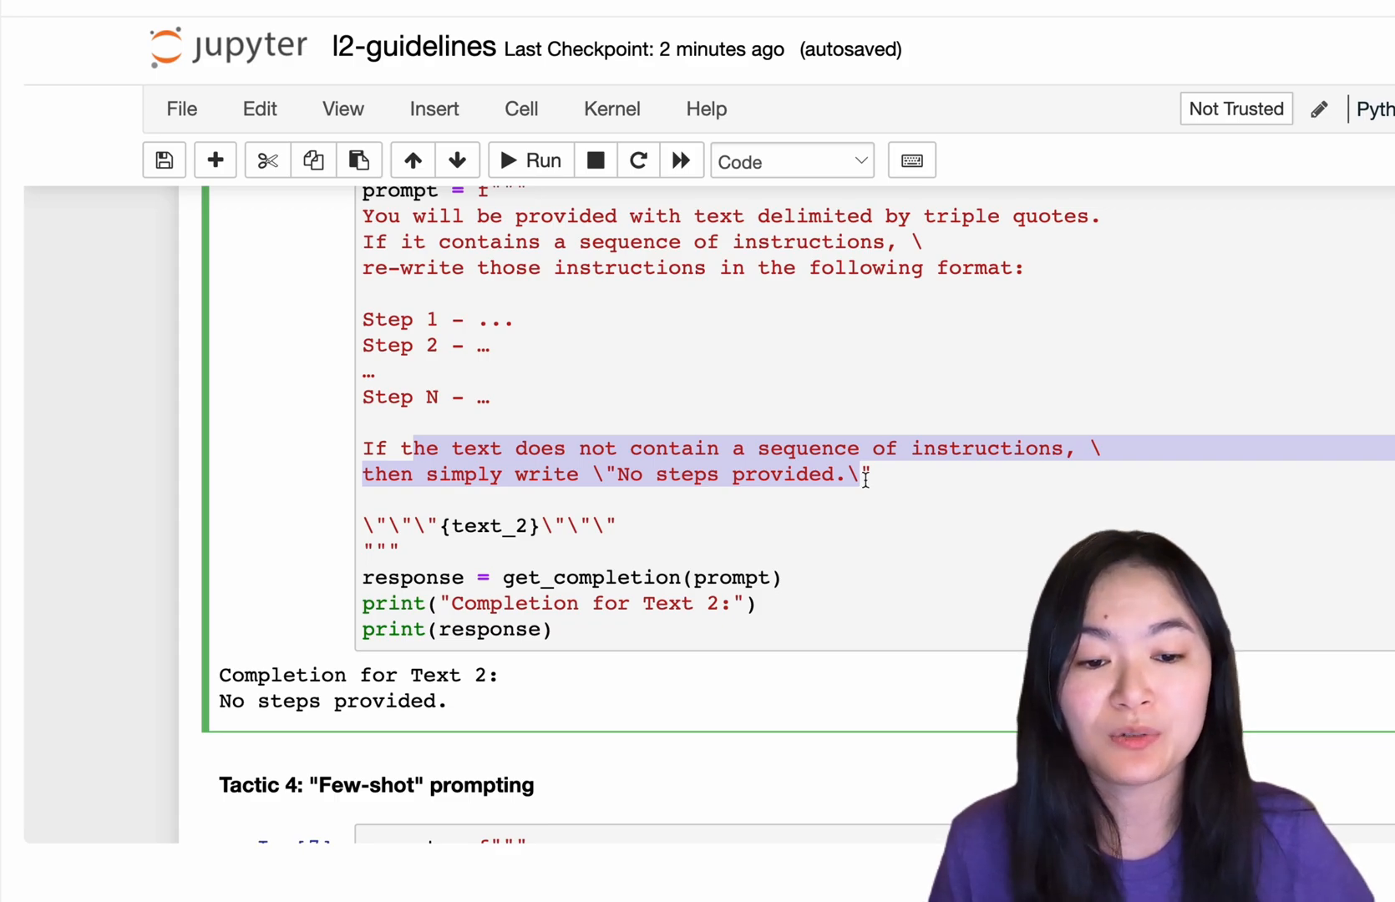
pyautogui.click(718, 479)
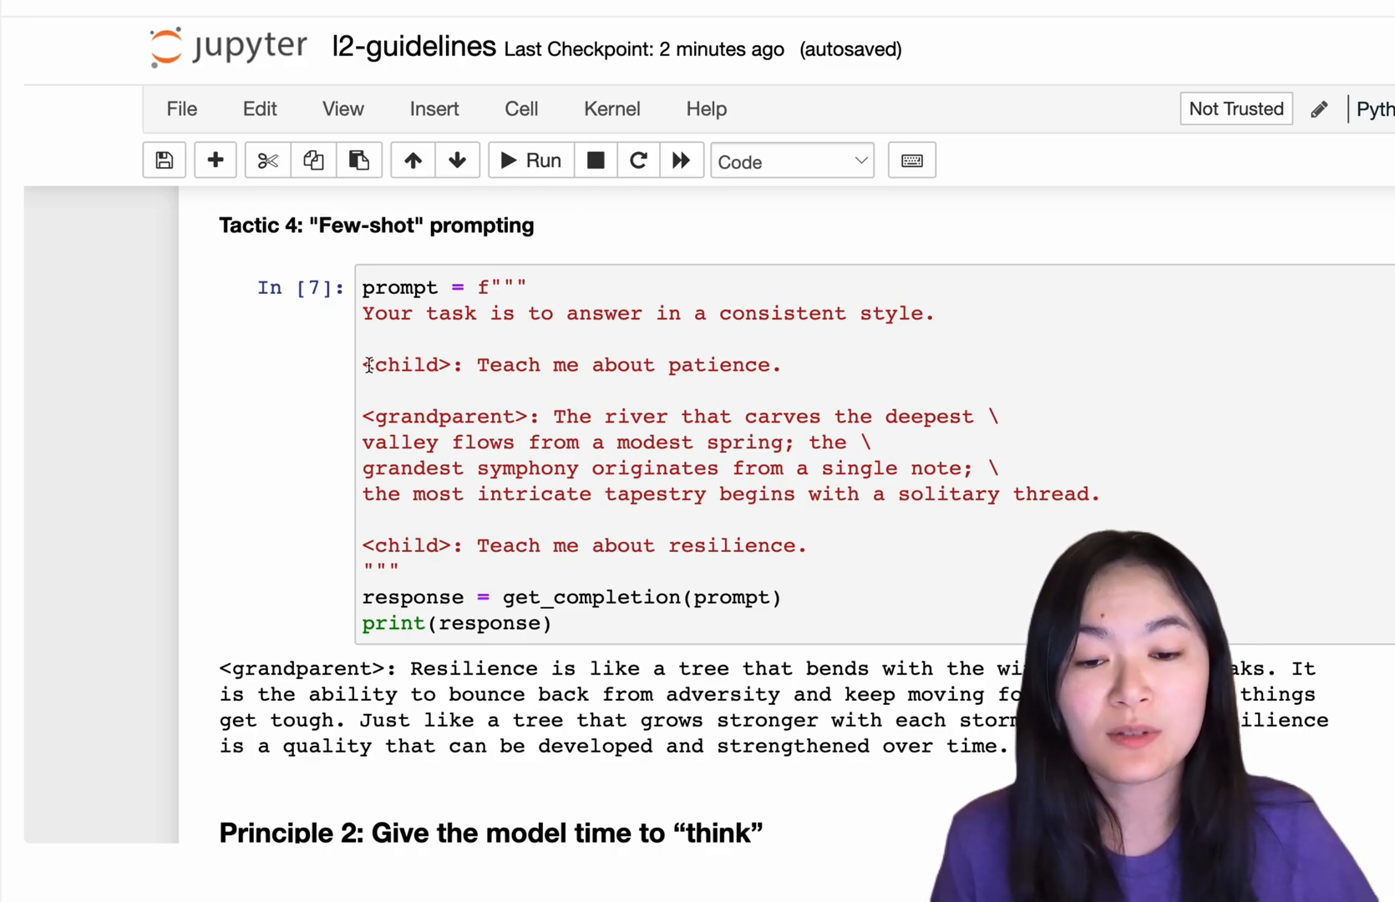
pyautogui.moveTo(362, 360); pyautogui.dragTo(365, 501)
pyautogui.click(444, 381)
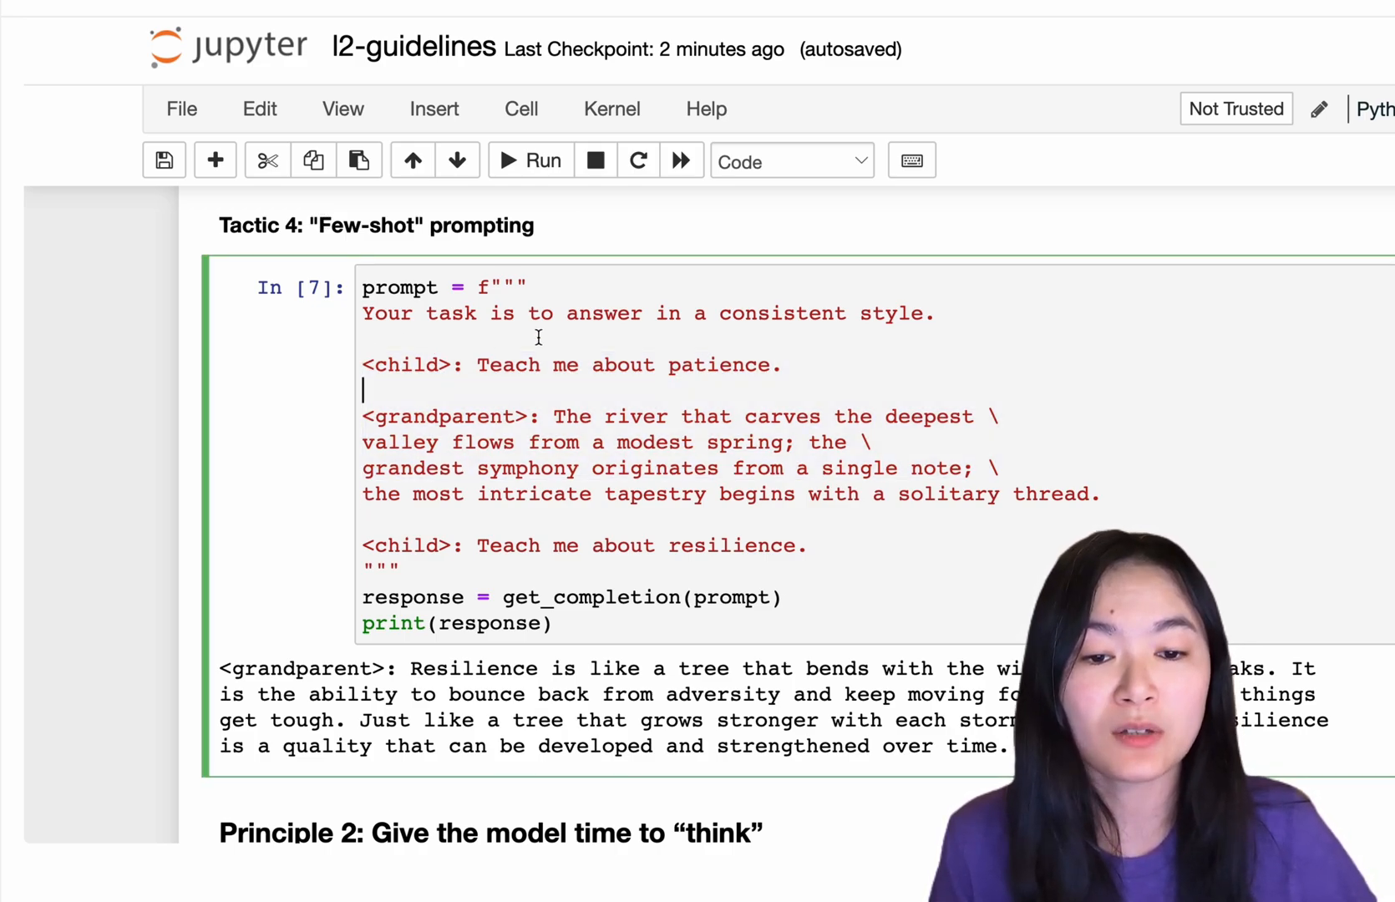
pyautogui.moveTo(568, 314); pyautogui.dragTo(904, 315)
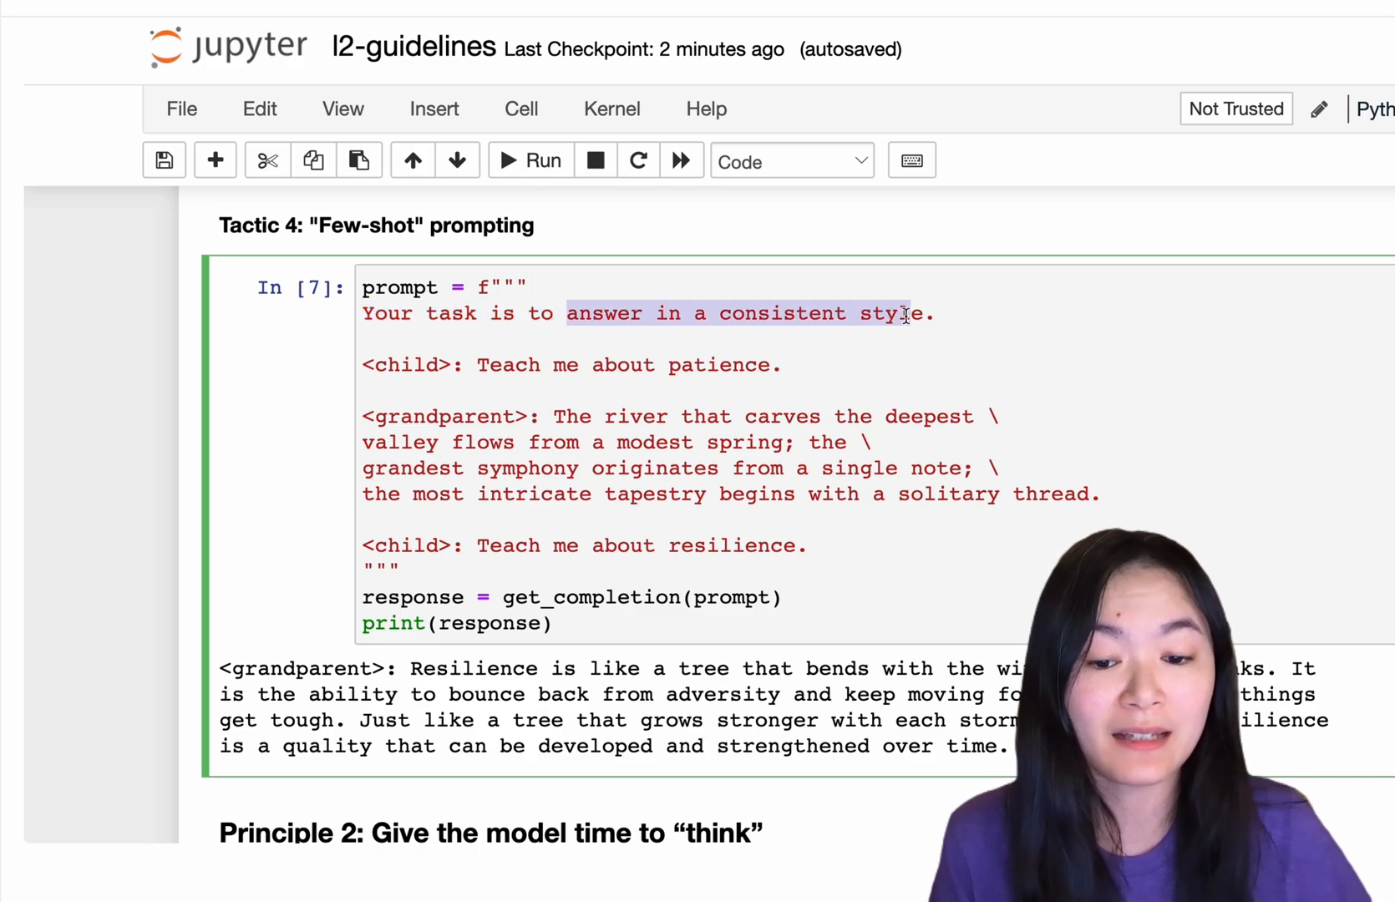
pyautogui.scroll(-5, 905, 315)
pyautogui.moveTo(219, 232); pyautogui.dragTo(747, 242)
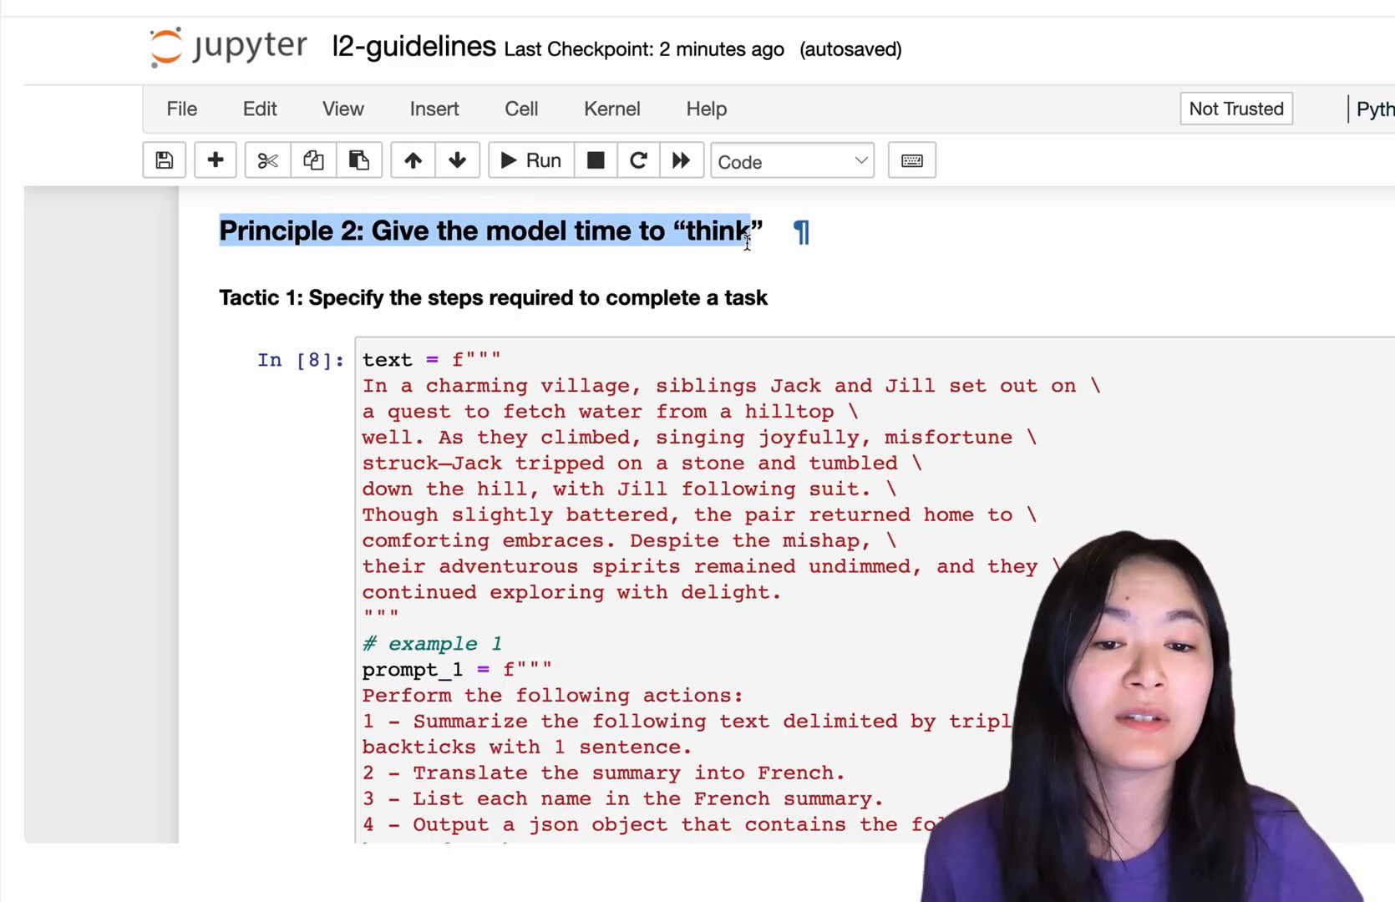
# Review the 'Specify the steps' tactic on the Jack and Jill text and highlight prompt 2's JSON output.
pyautogui.click(882, 235)
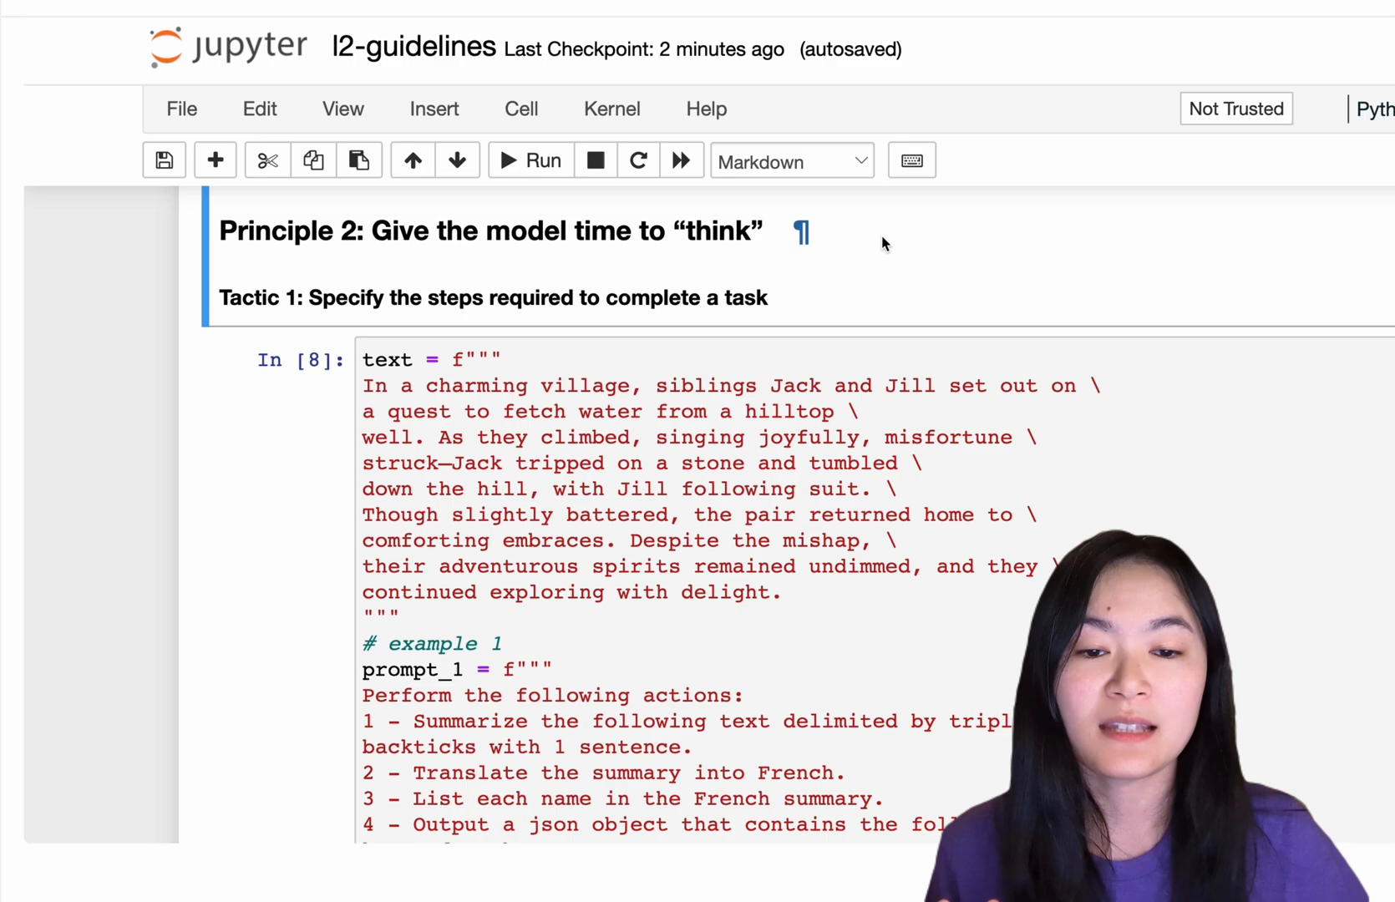
pyautogui.click(848, 386)
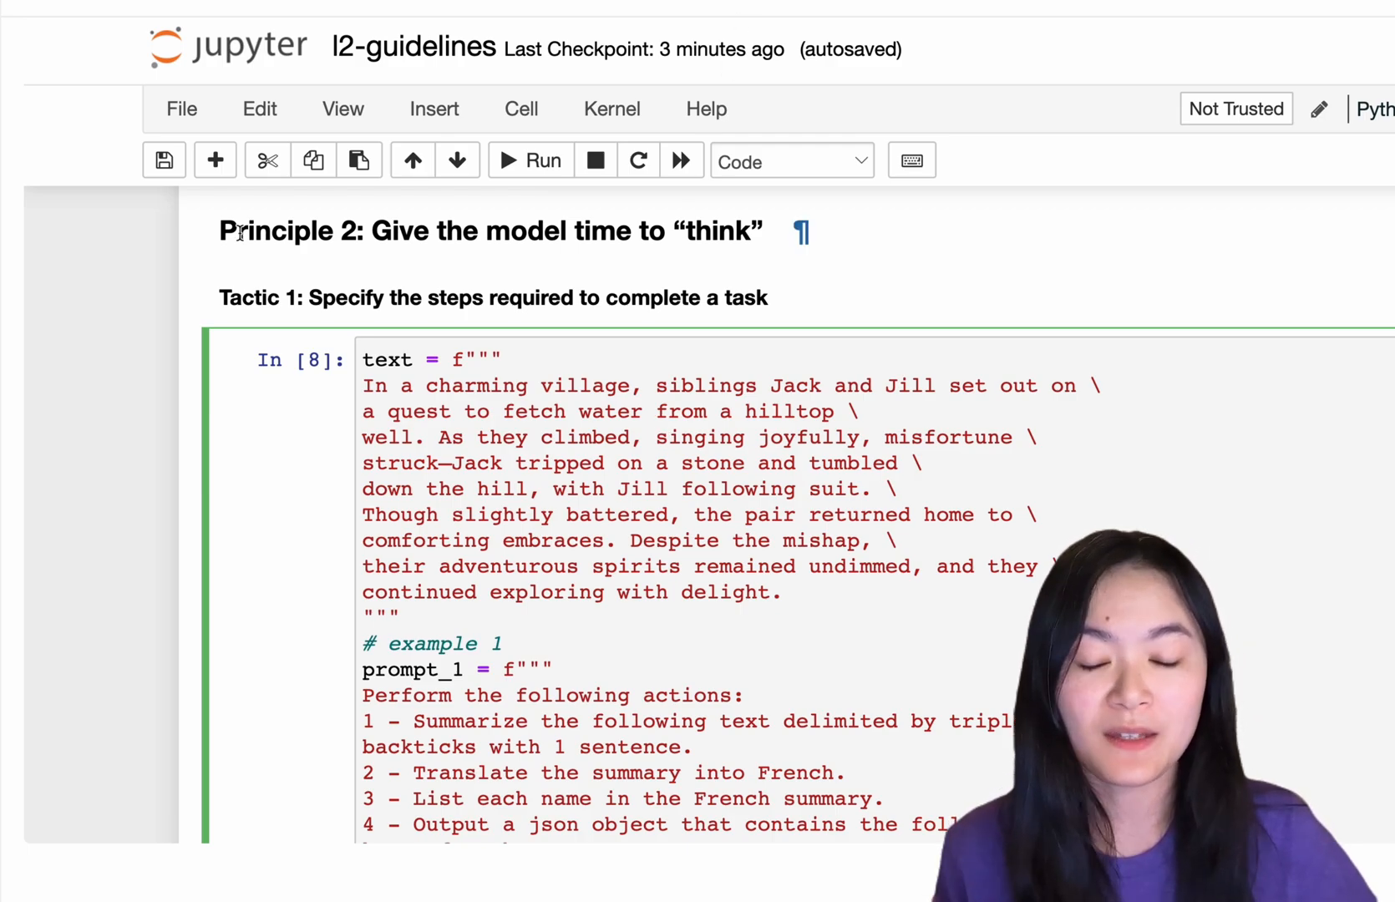
pyautogui.click(315, 295)
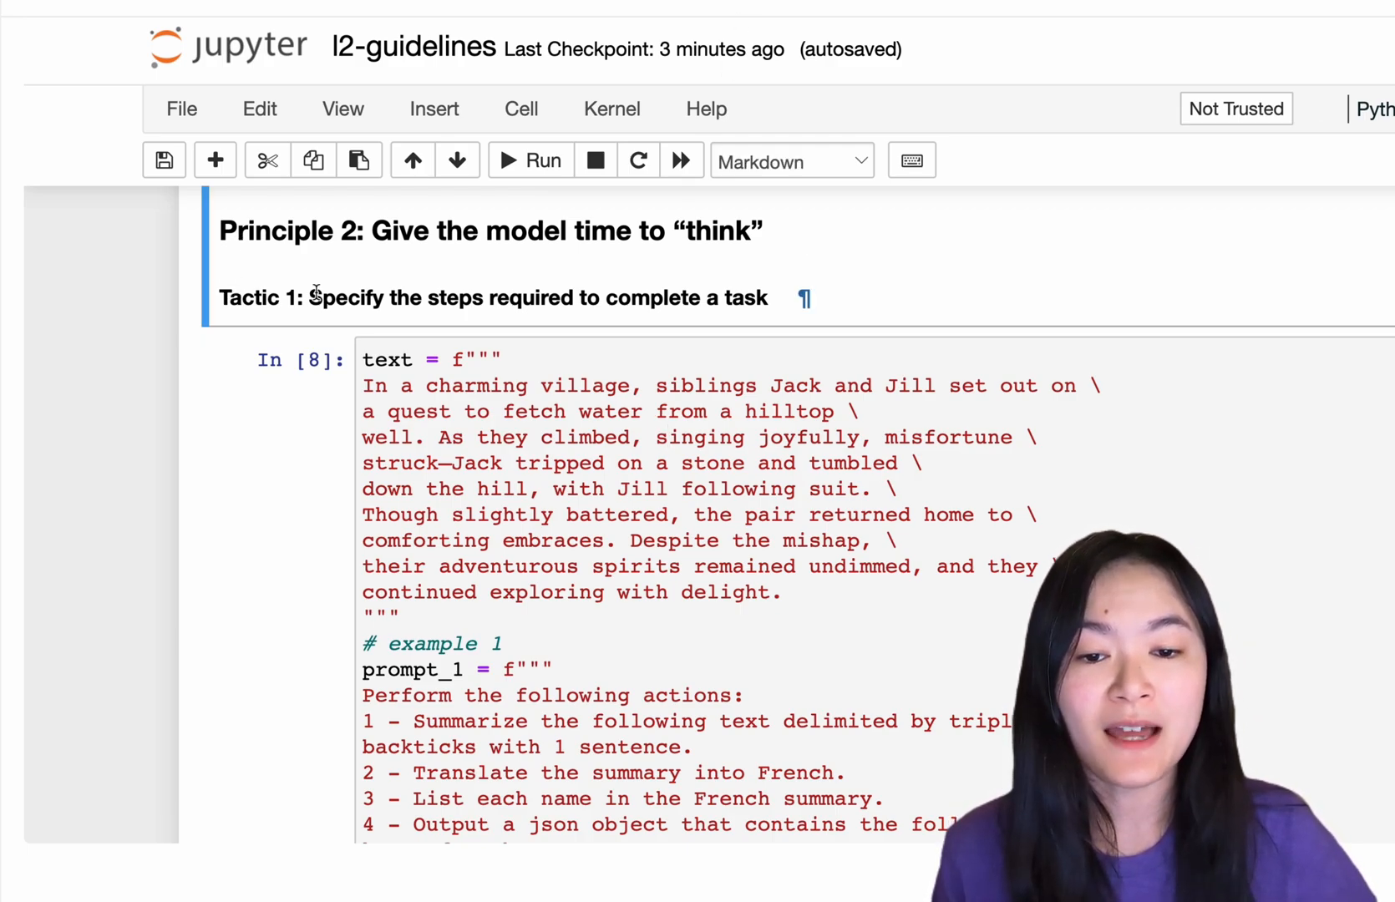
pyautogui.moveTo(356, 295); pyautogui.dragTo(756, 302)
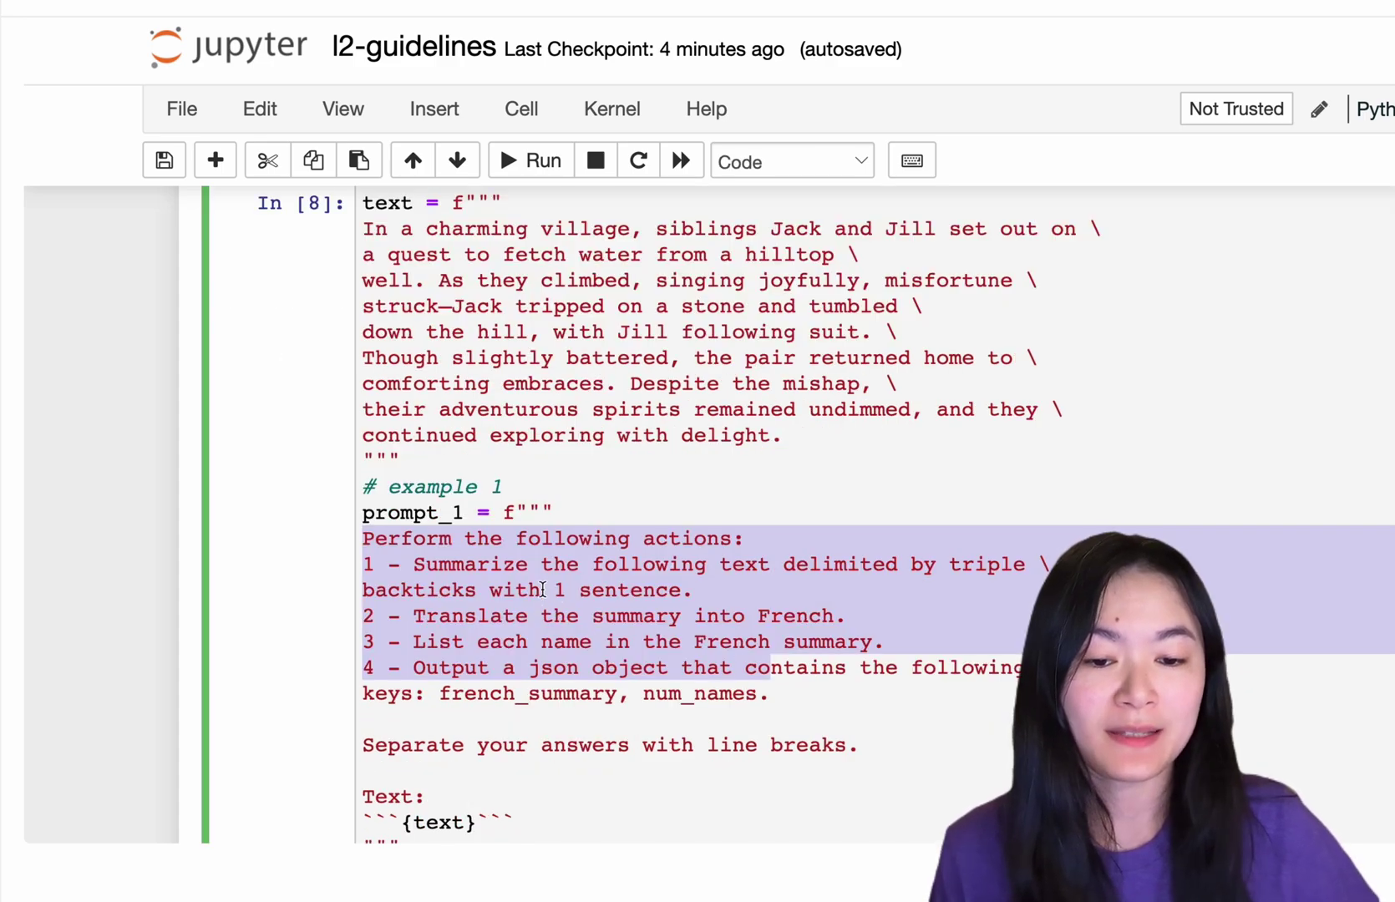
pyautogui.click(528, 616)
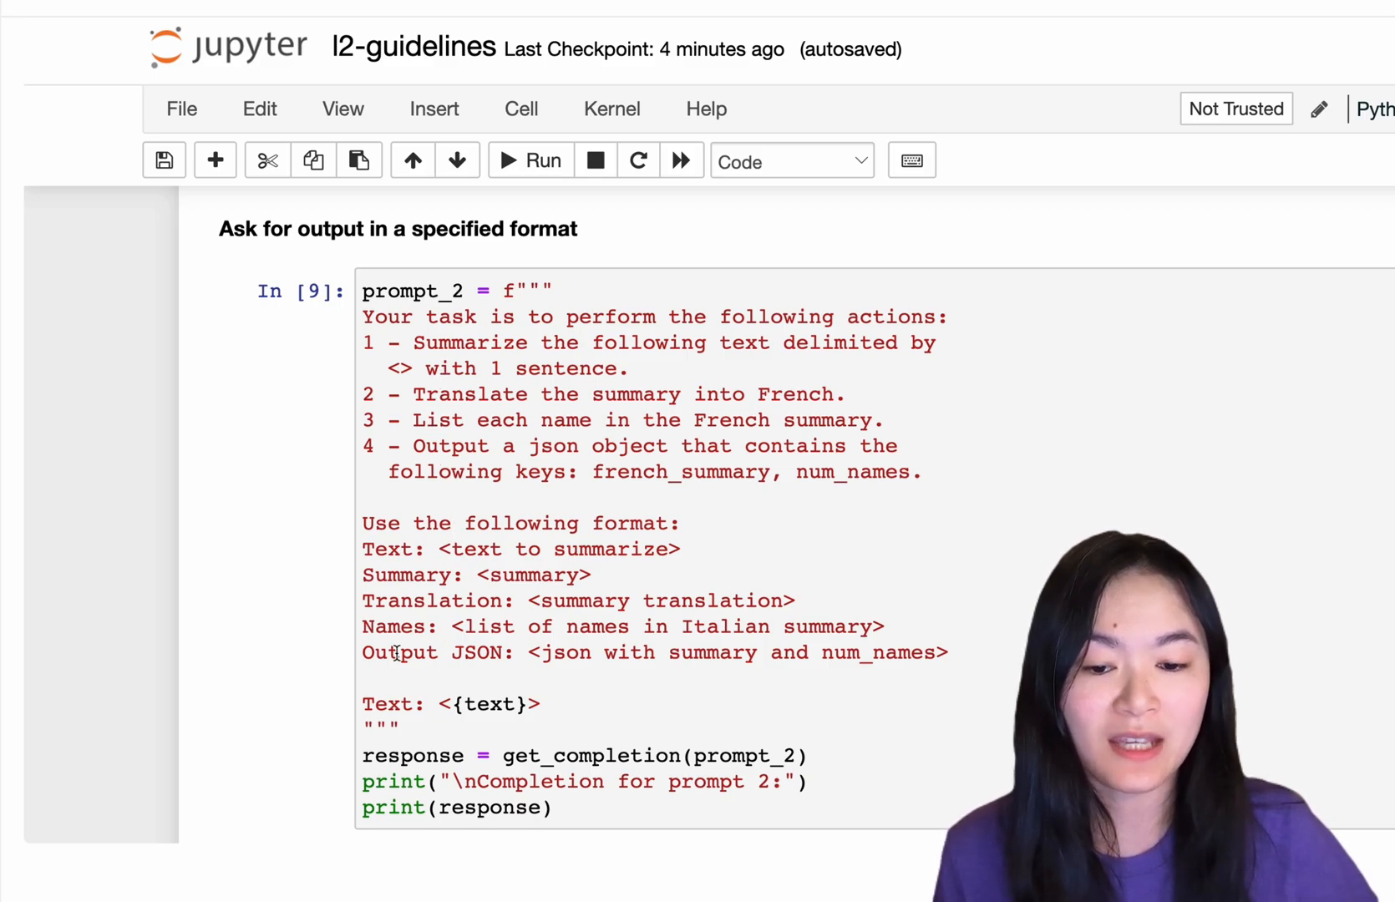
pyautogui.moveTo(395, 653); pyautogui.dragTo(512, 651)
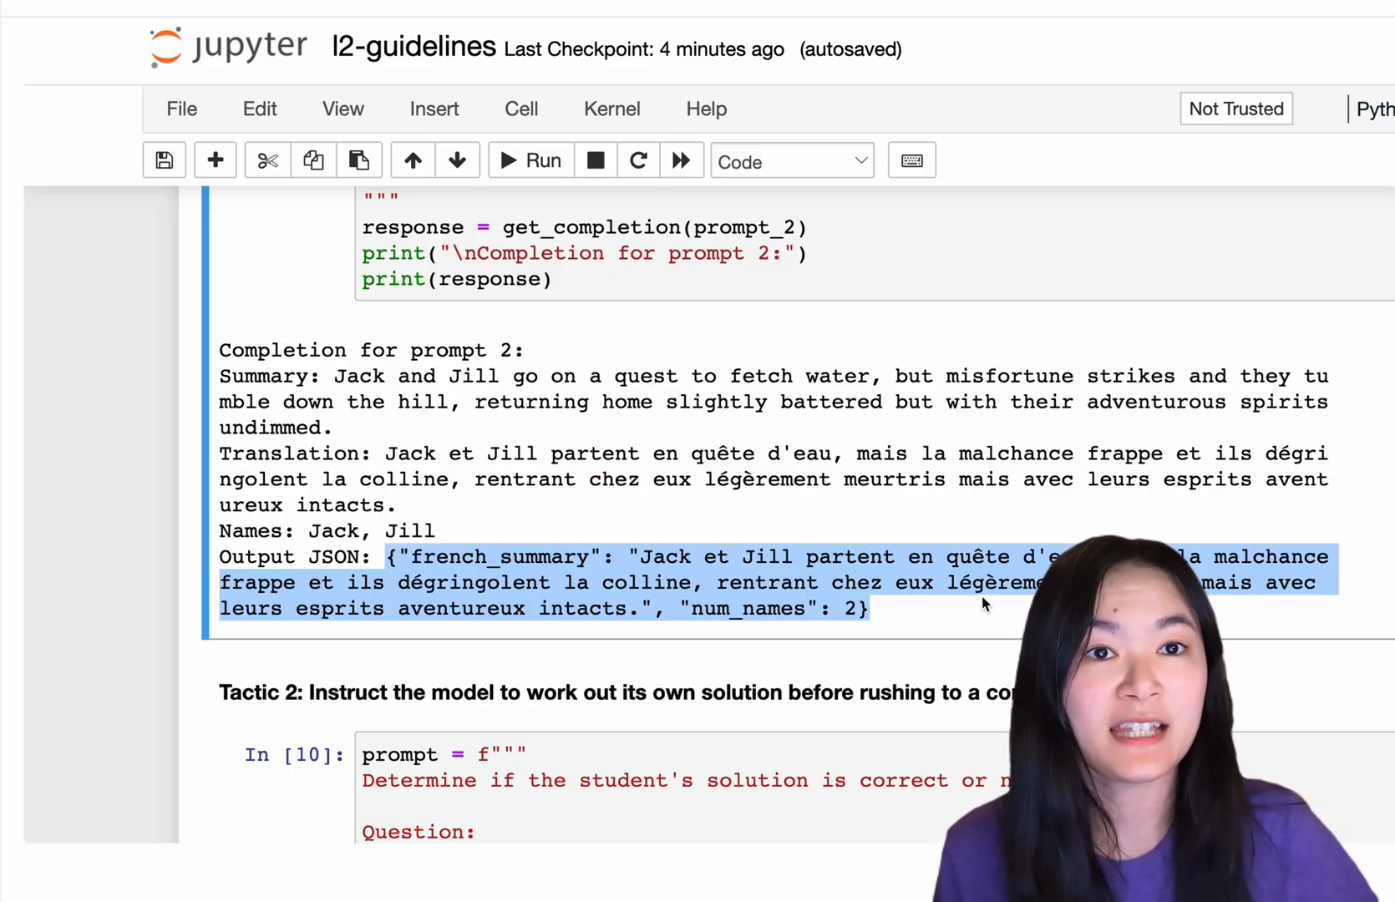
pyautogui.scroll(-5, 982, 602)
pyautogui.scroll(-5, 983, 601)
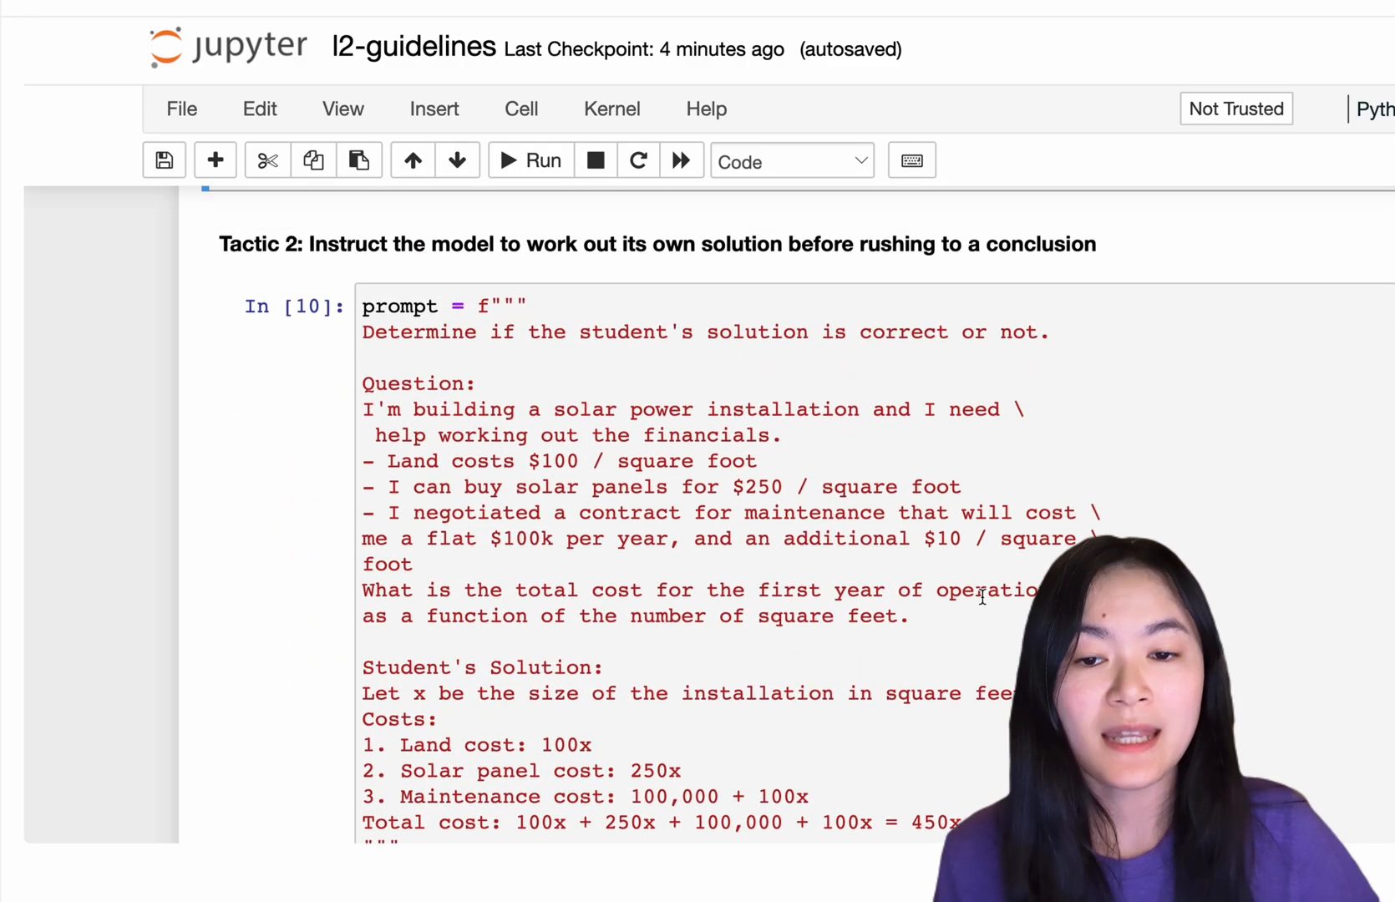
pyautogui.scroll(-1, 981, 598)
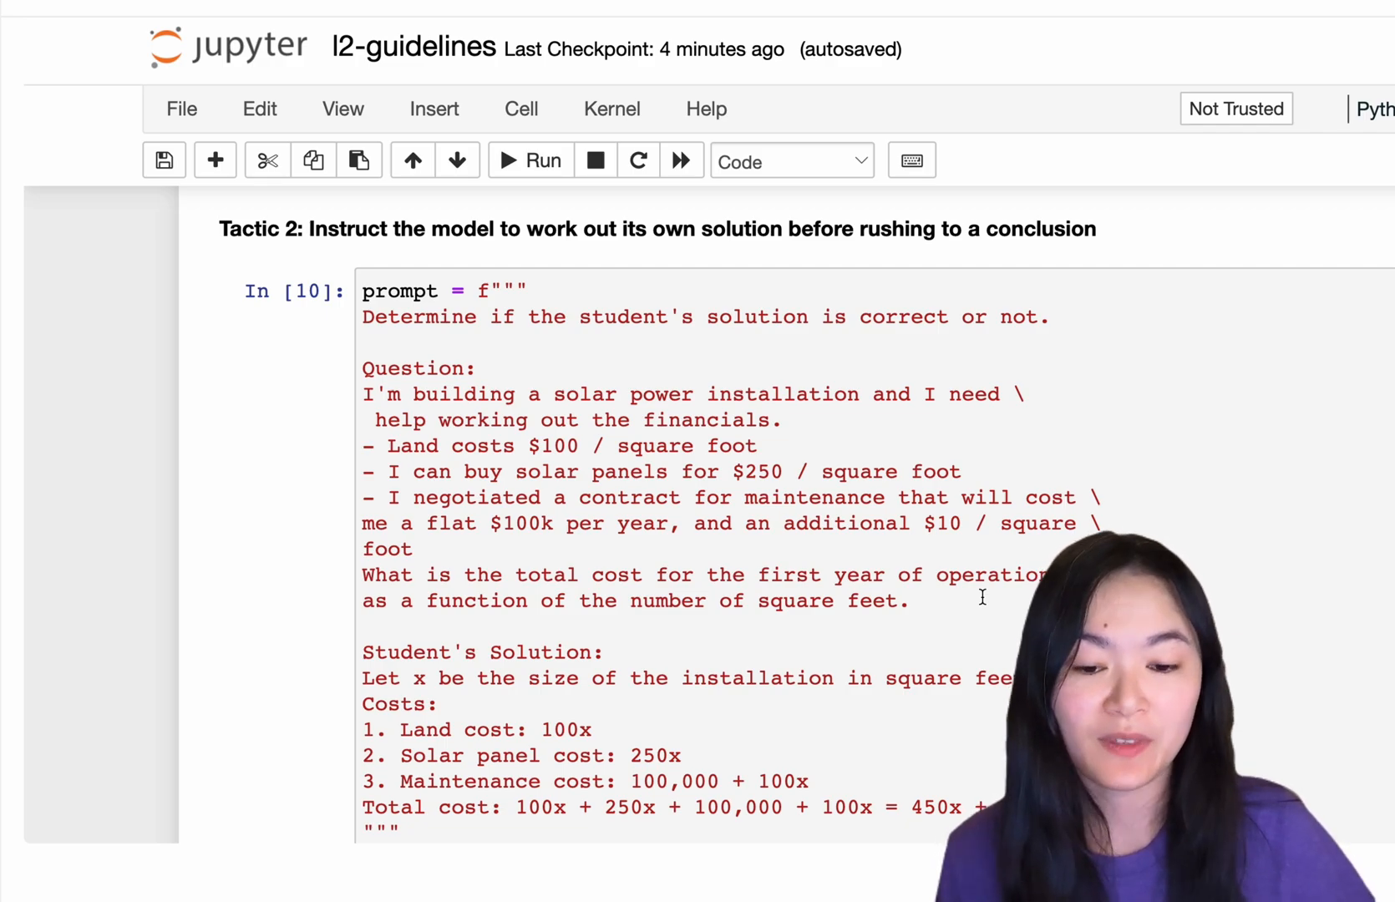
pyautogui.scroll(-2, 982, 598)
# Highlight the 'work out its own solution' instruction and compare the model's and student's total cost lines.
pyautogui.click(382, 542)
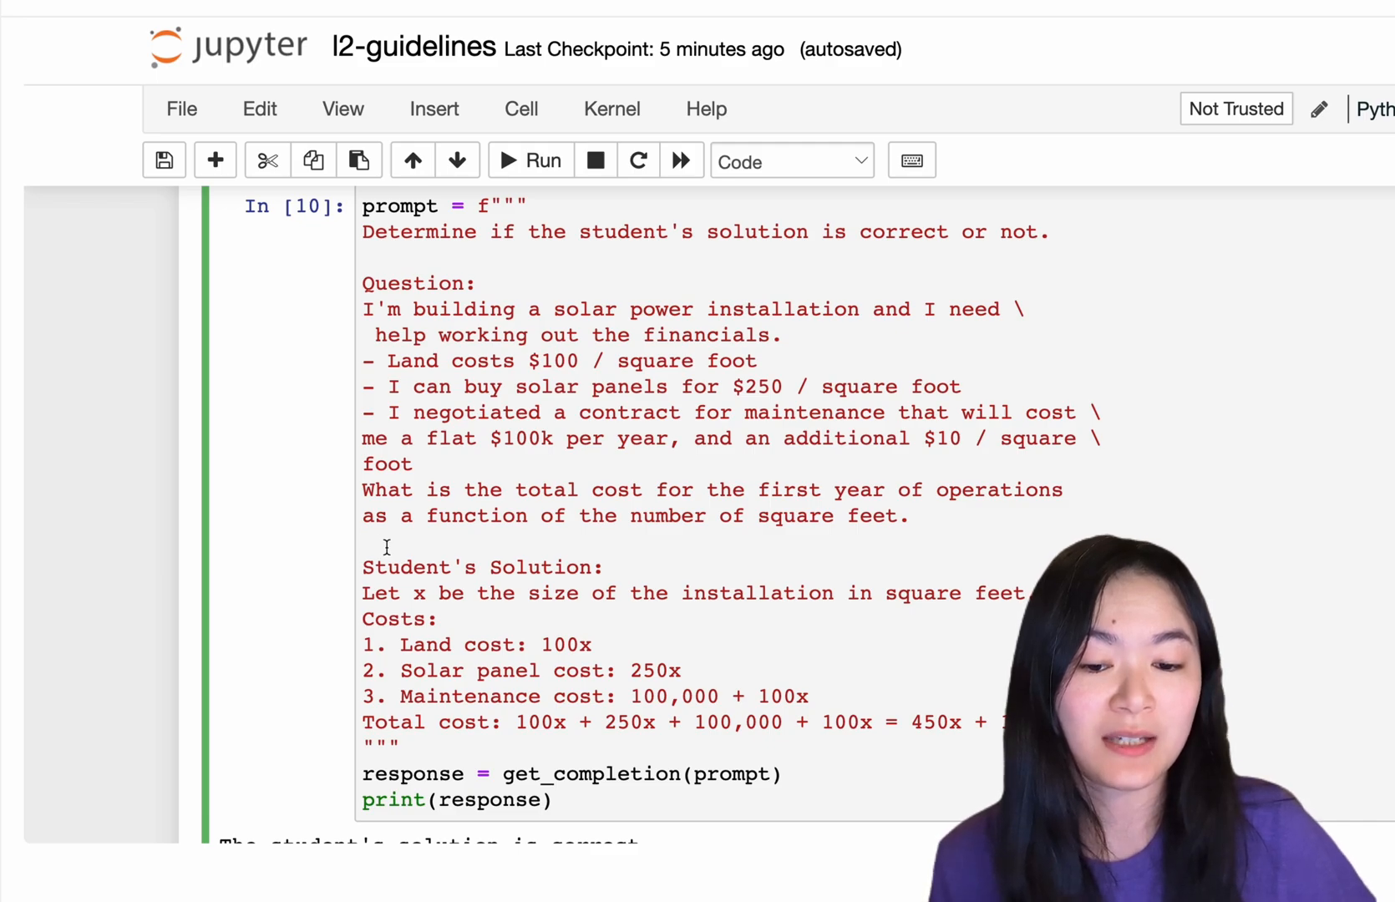
pyautogui.scroll(-5, 433, 643)
pyautogui.scroll(3, 490, 709)
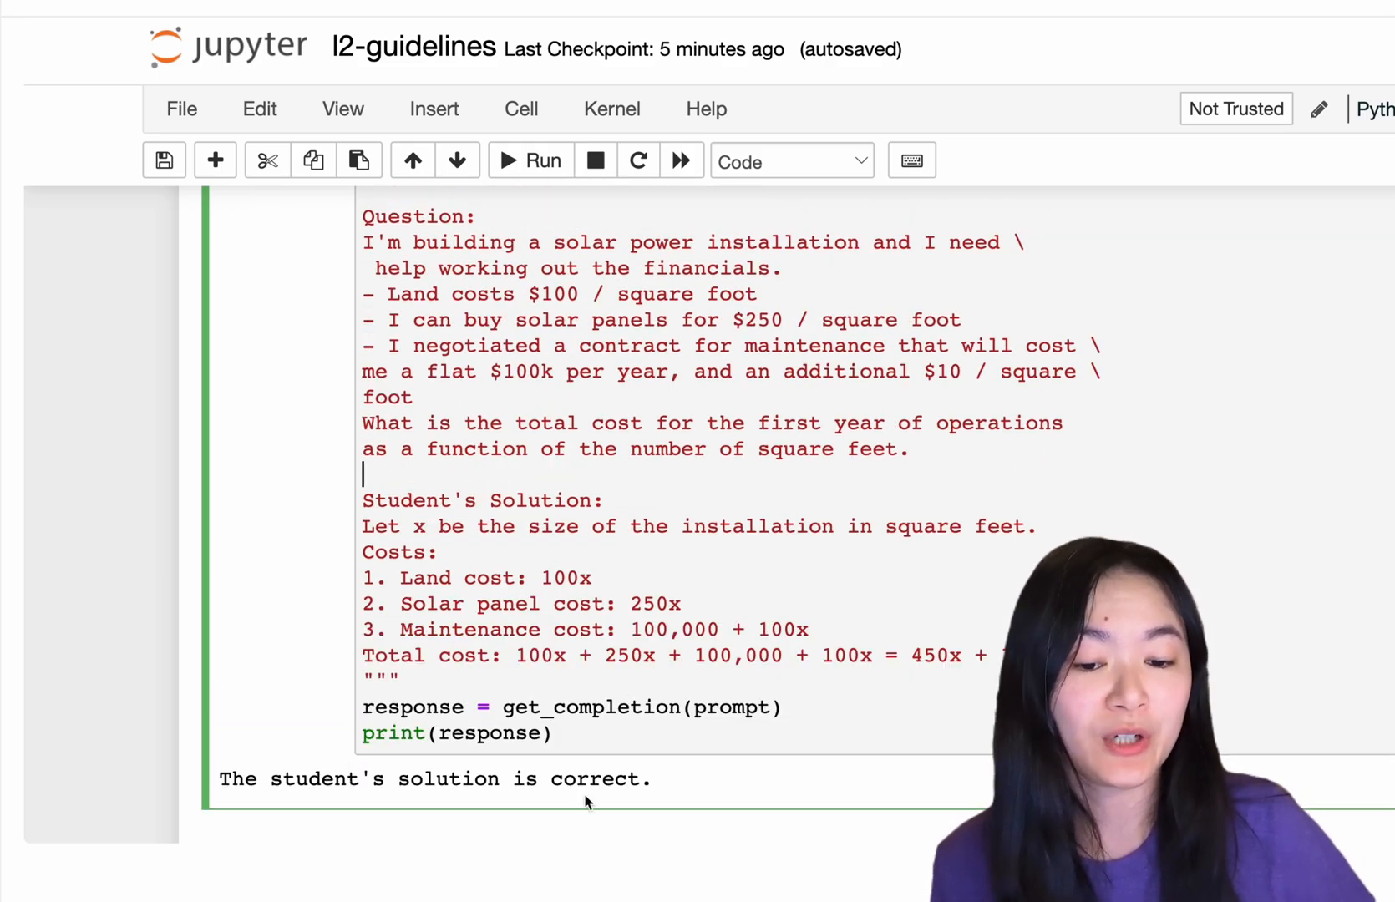
pyautogui.moveTo(402, 241); pyautogui.dragTo(956, 246)
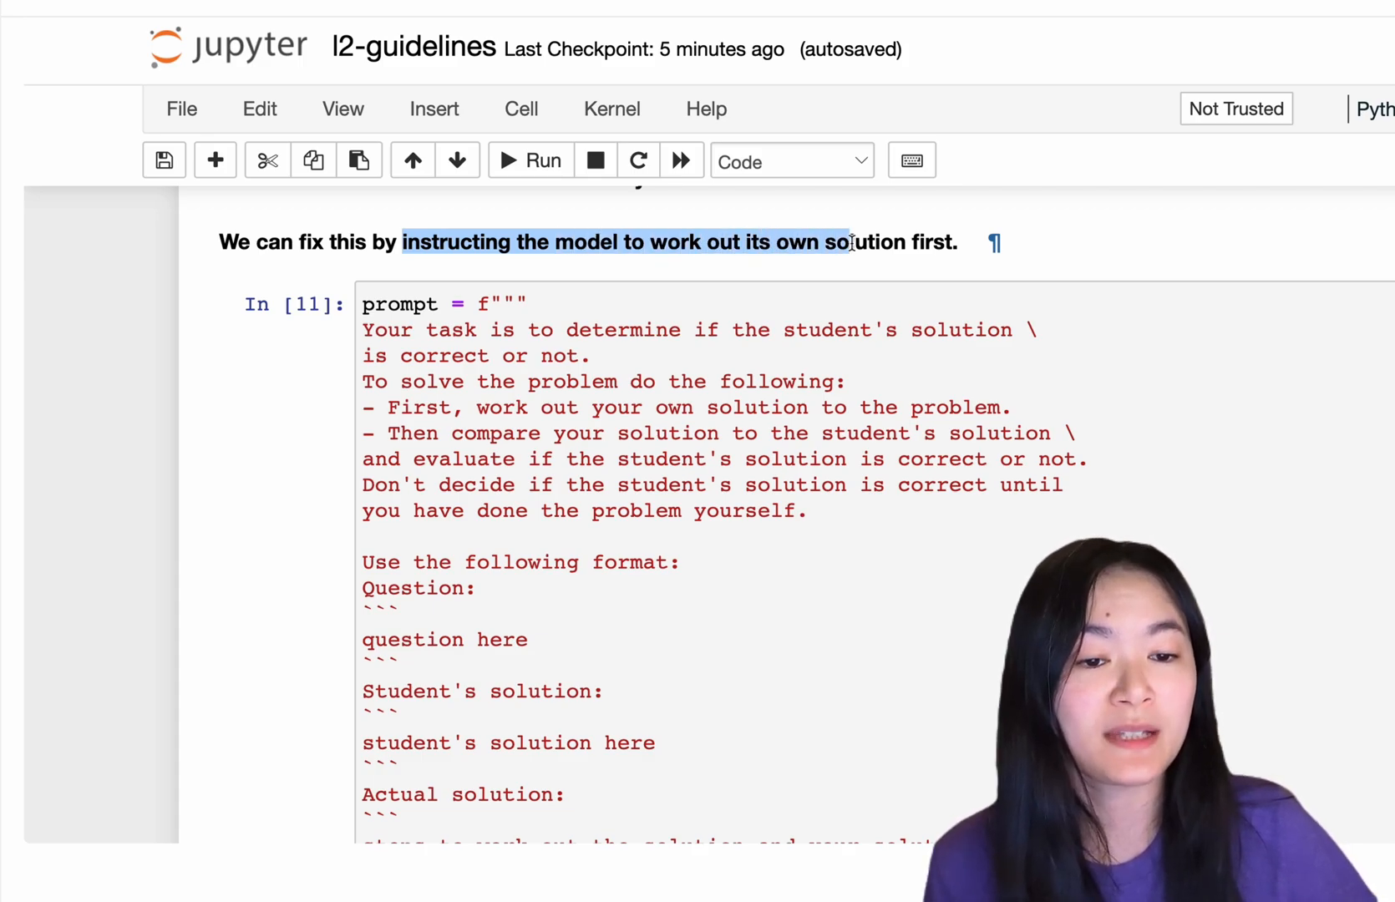
pyautogui.click(927, 458)
pyautogui.scroll(-2, 655, 490)
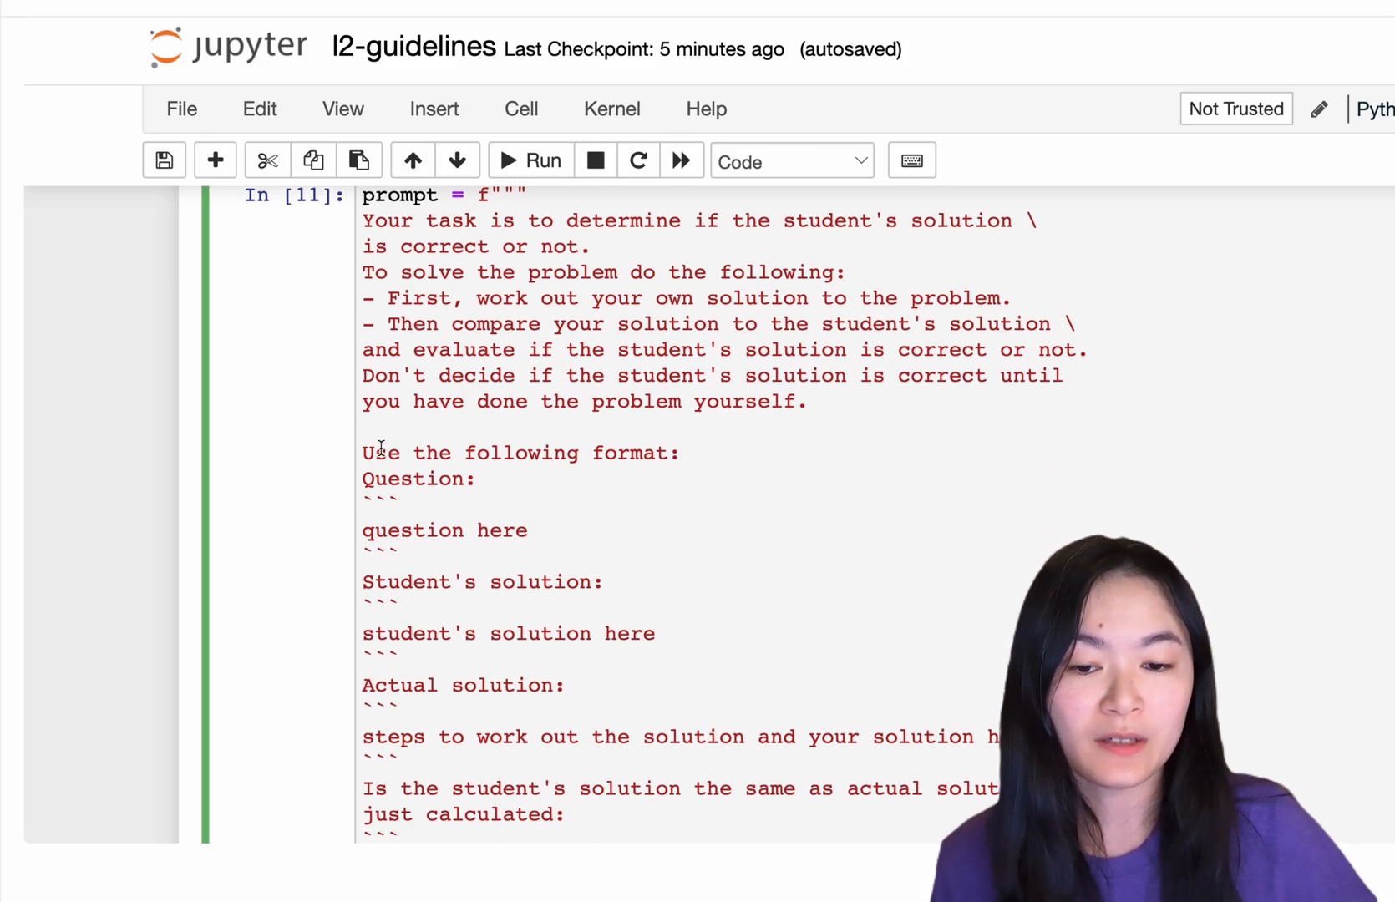
pyautogui.moveTo(363, 452); pyautogui.dragTo(371, 535)
pyautogui.moveTo(219, 641); pyautogui.dragTo(222, 670)
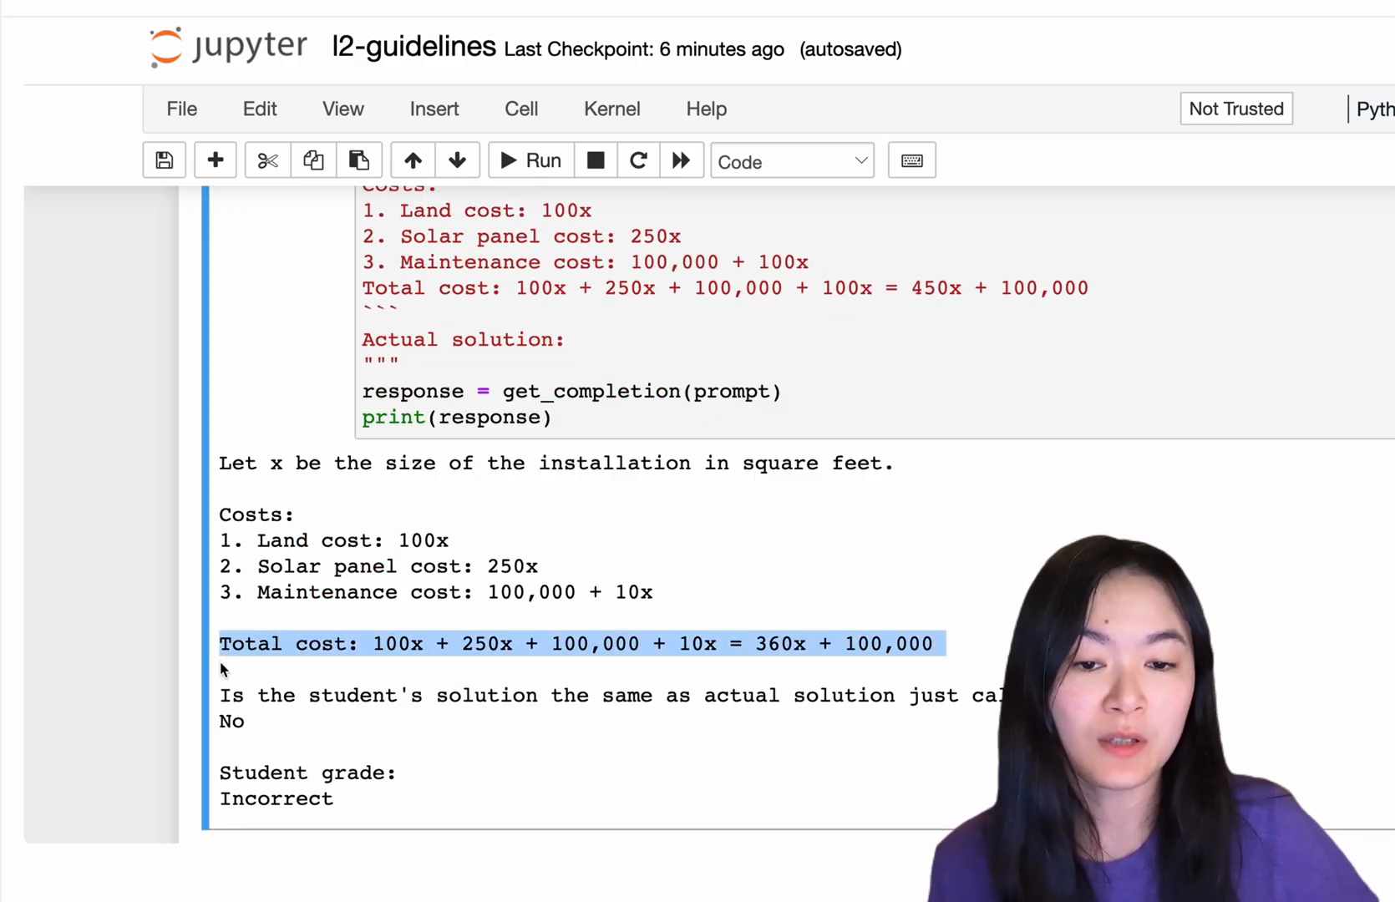
pyautogui.moveTo(362, 287); pyautogui.dragTo(361, 312)
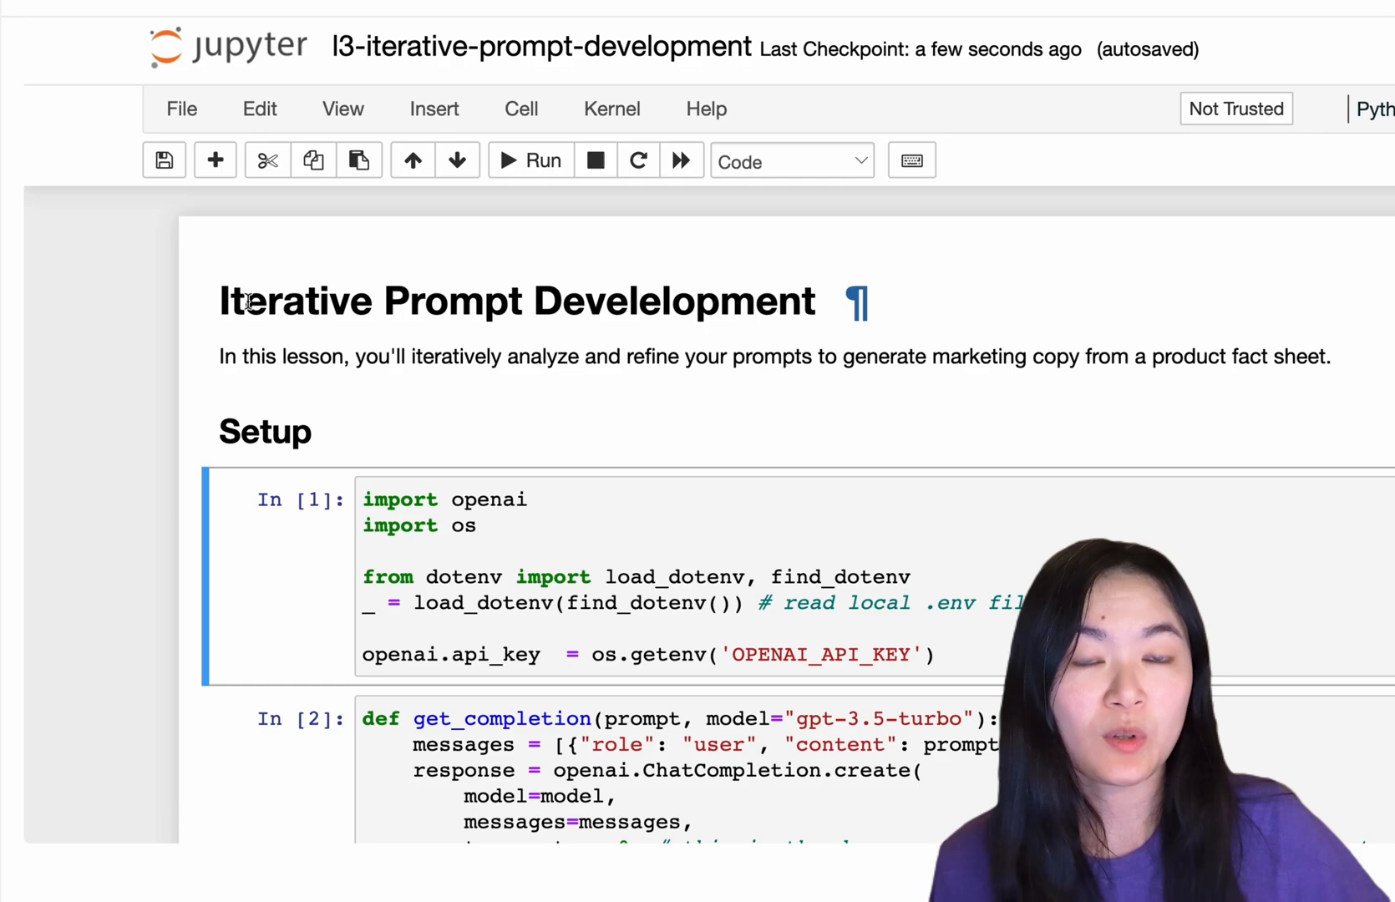
pyautogui.moveTo(222, 301); pyautogui.dragTo(825, 317)
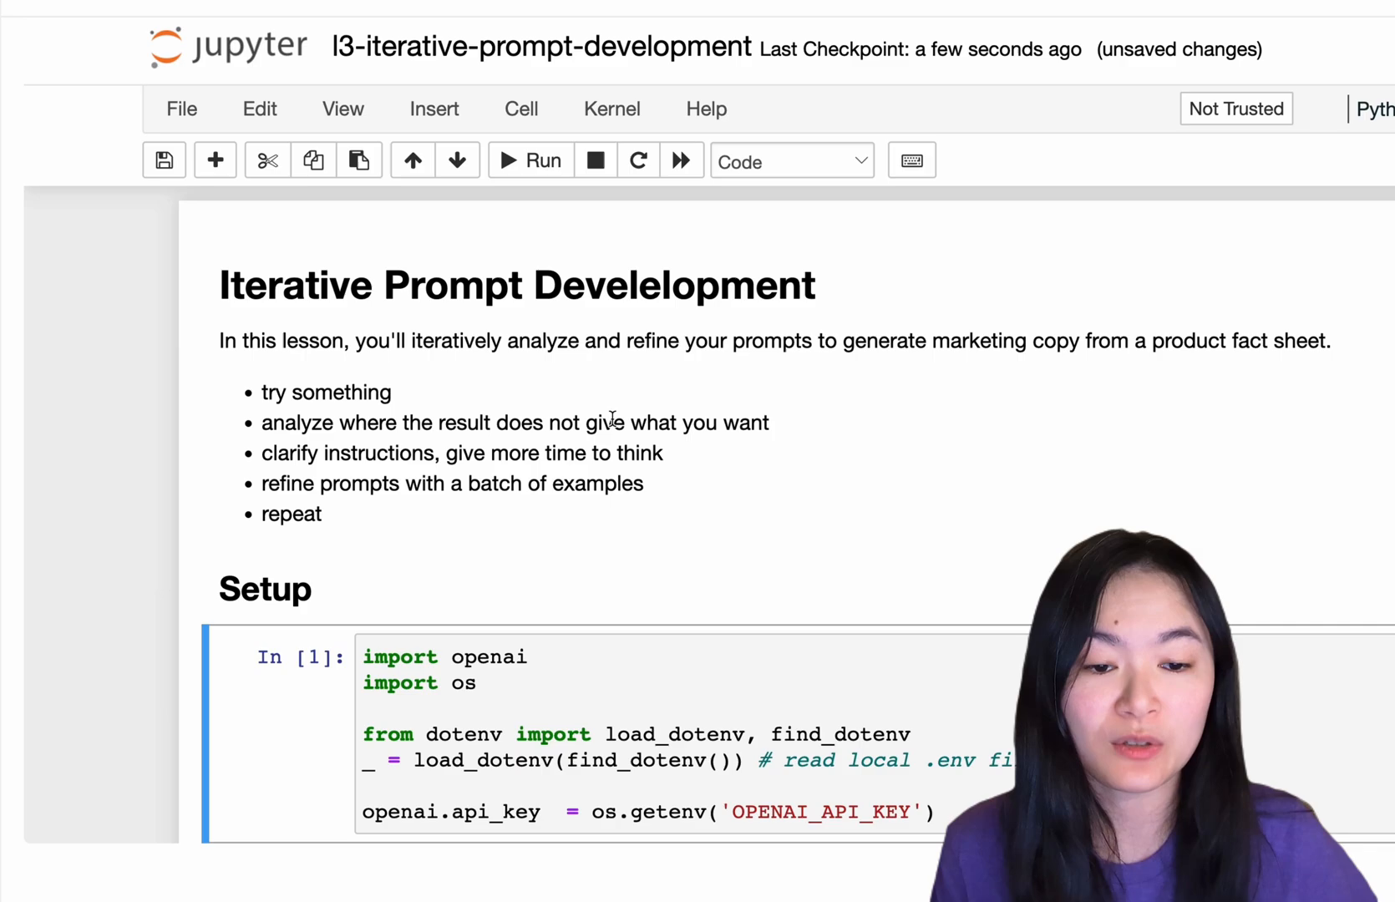
pyautogui.moveTo(601, 423); pyautogui.dragTo(770, 422)
pyautogui.moveTo(260, 453); pyautogui.dragTo(697, 459)
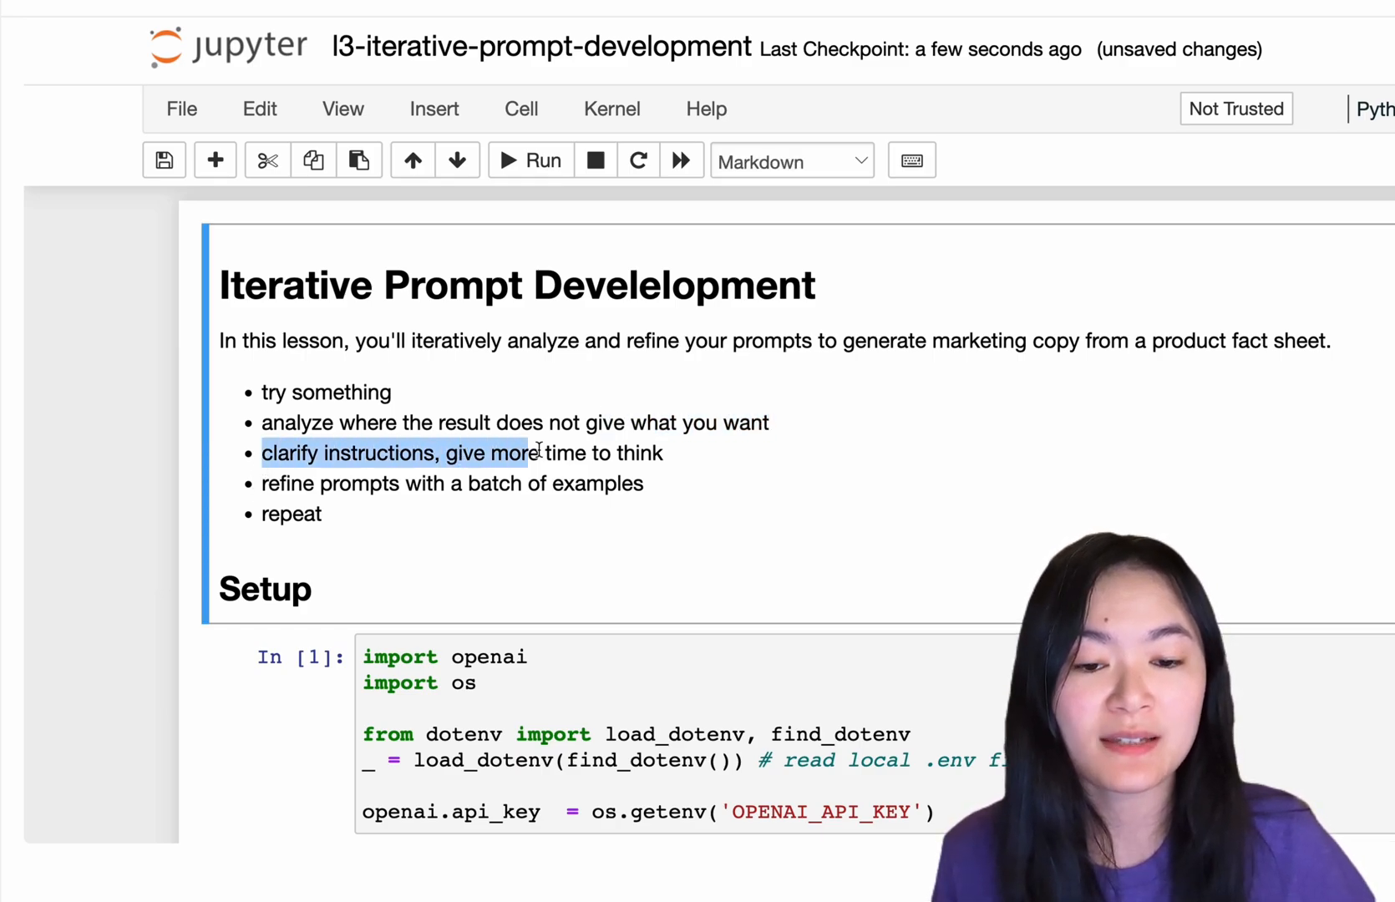
pyautogui.moveTo(262, 485); pyautogui.dragTo(654, 490)
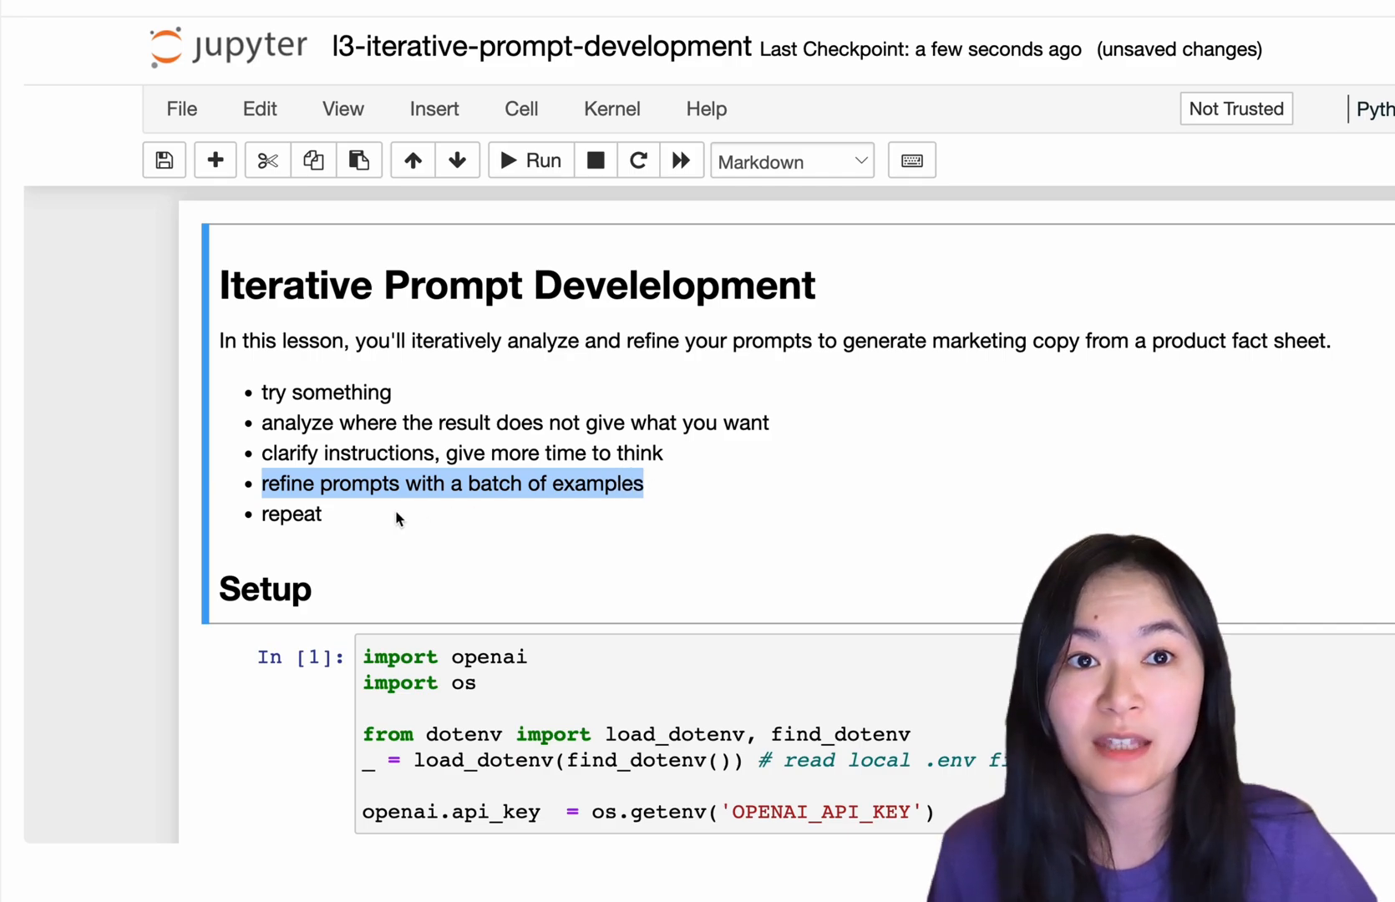
pyautogui.scroll(-5, 398, 519)
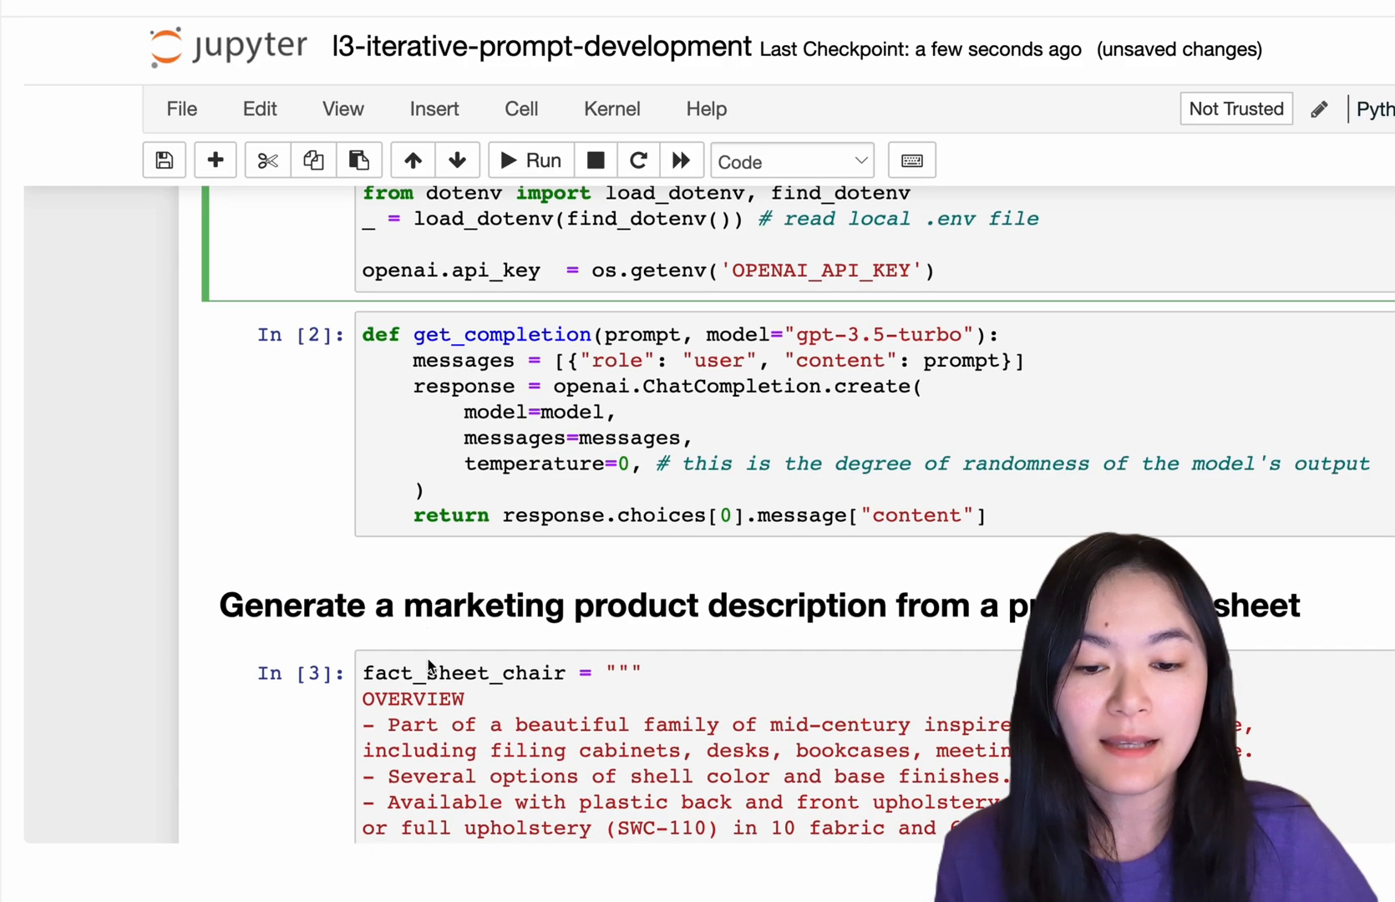
pyautogui.scroll(-5, 397, 519)
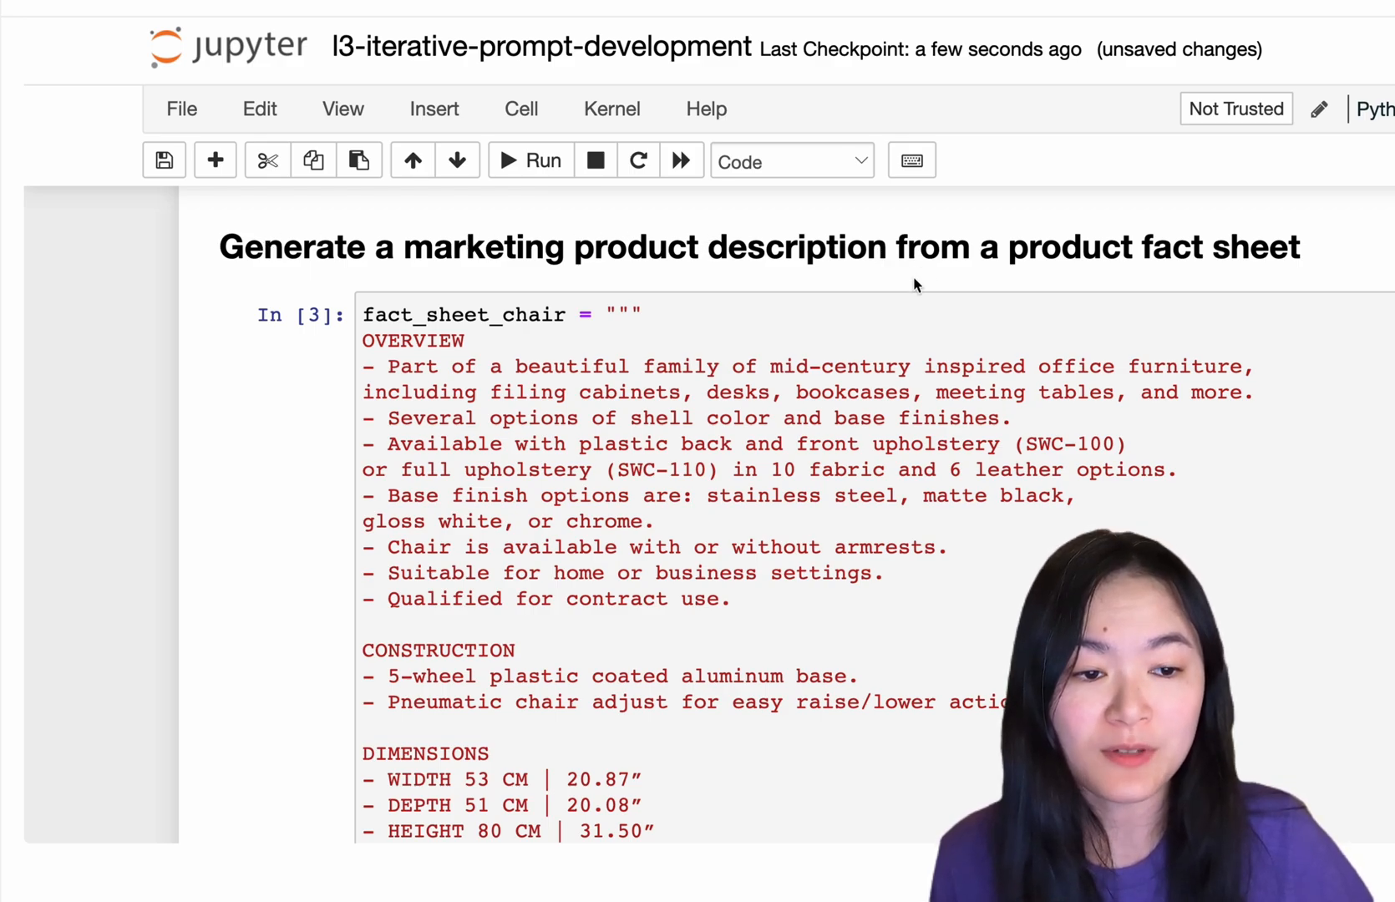
pyautogui.scroll(-5, 603, 401)
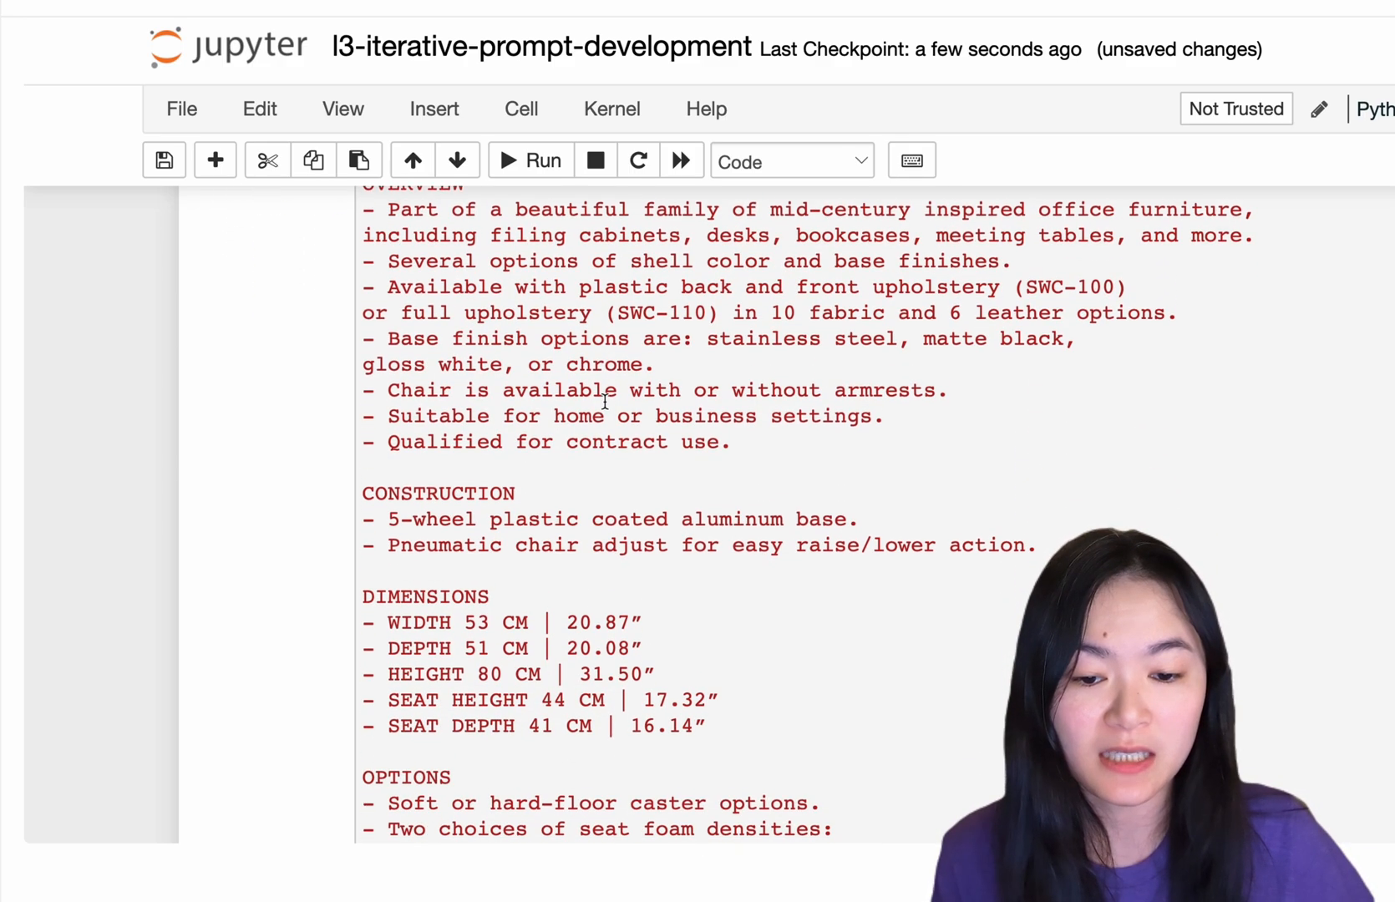
pyautogui.scroll(-5, 603, 401)
pyautogui.click(362, 281)
pyautogui.doubleClick(461, 316)
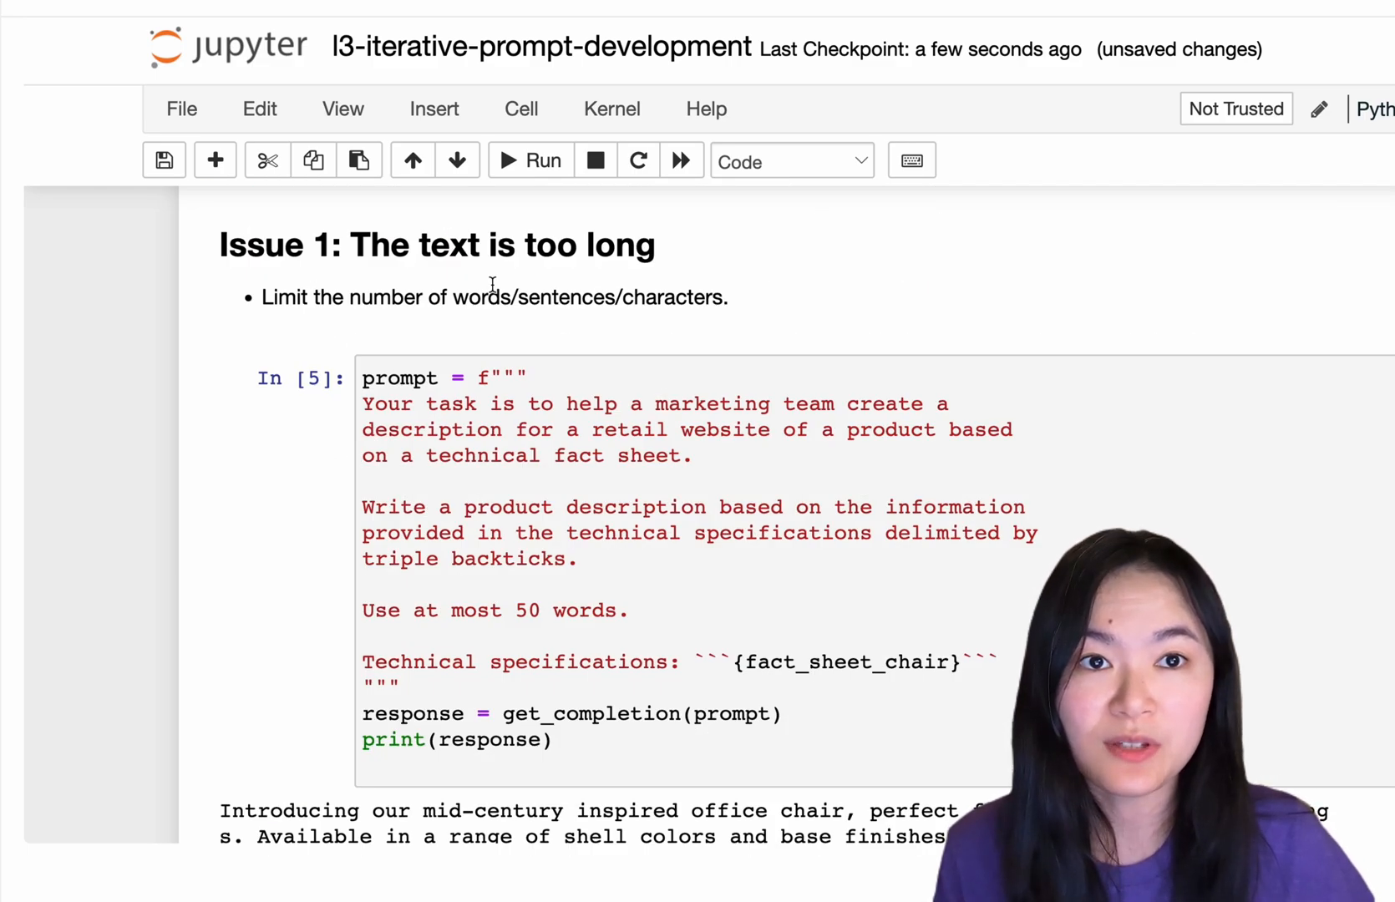
pyautogui.scroll(5, 492, 286)
pyautogui.scroll(-2, 492, 337)
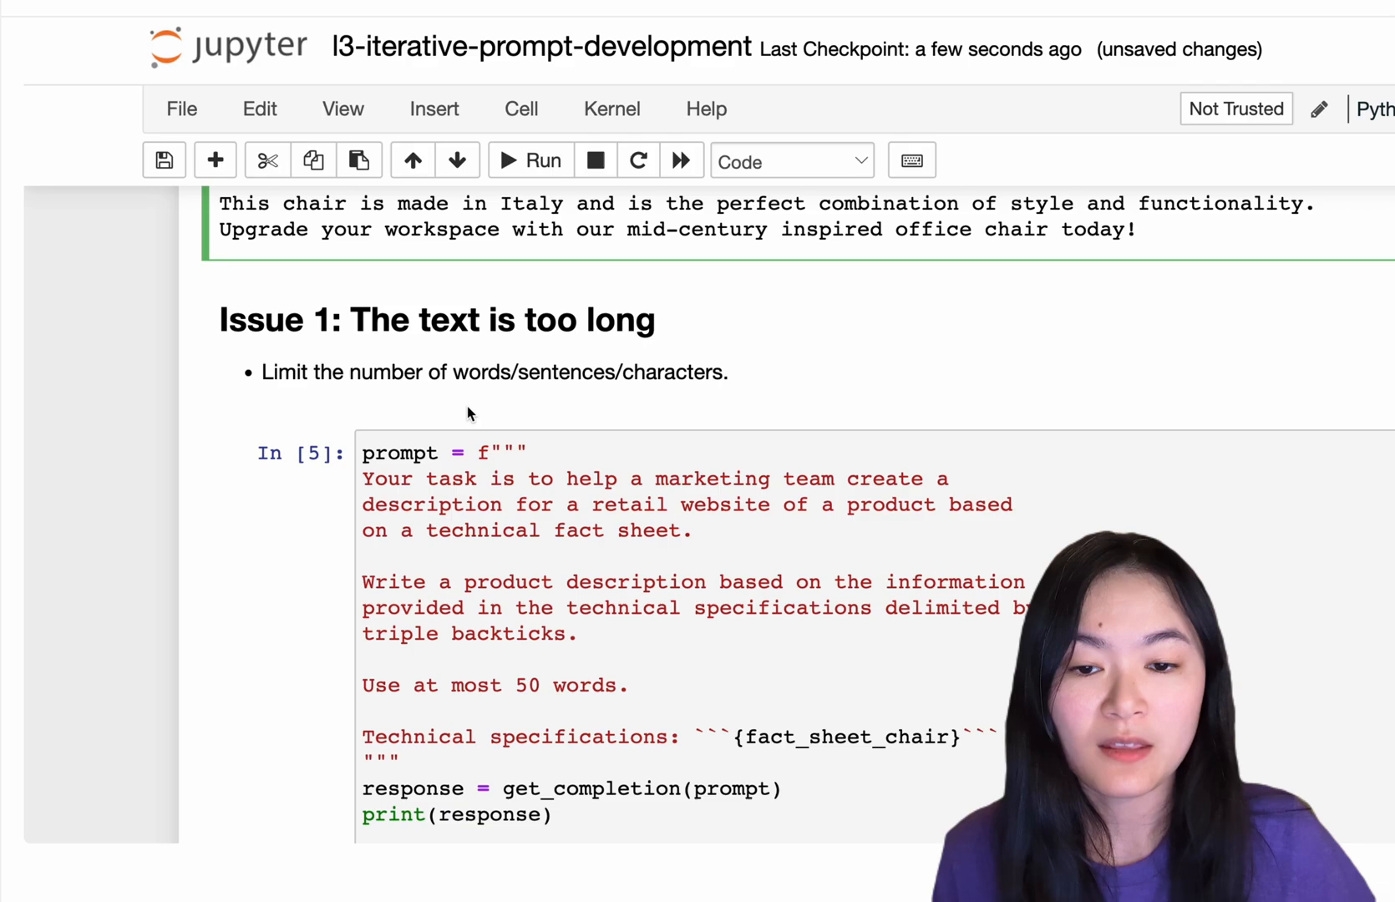
pyautogui.click(651, 602)
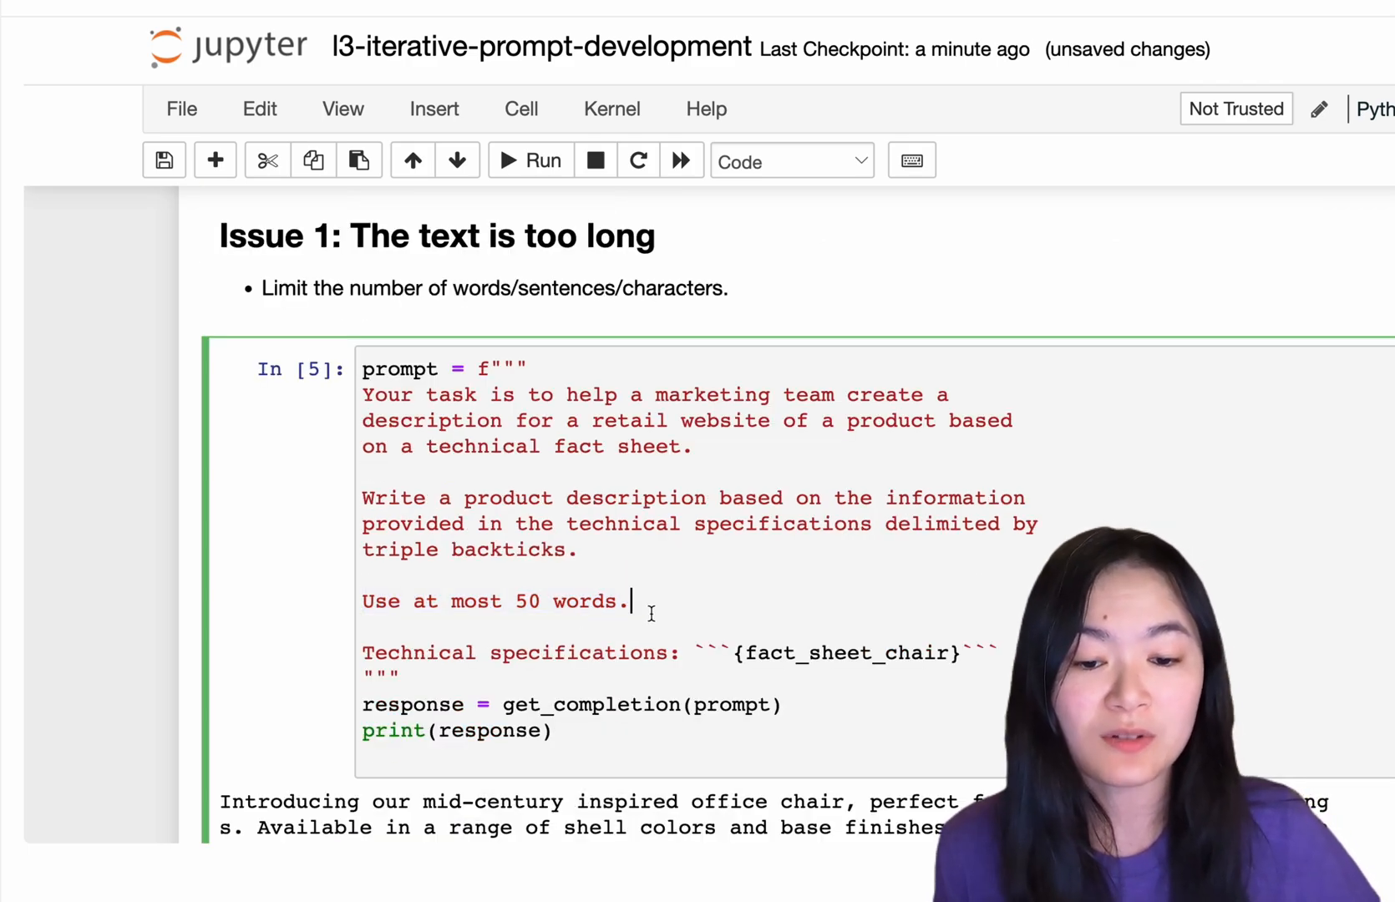
pyautogui.moveTo(651, 602); pyautogui.dragTo(361, 601)
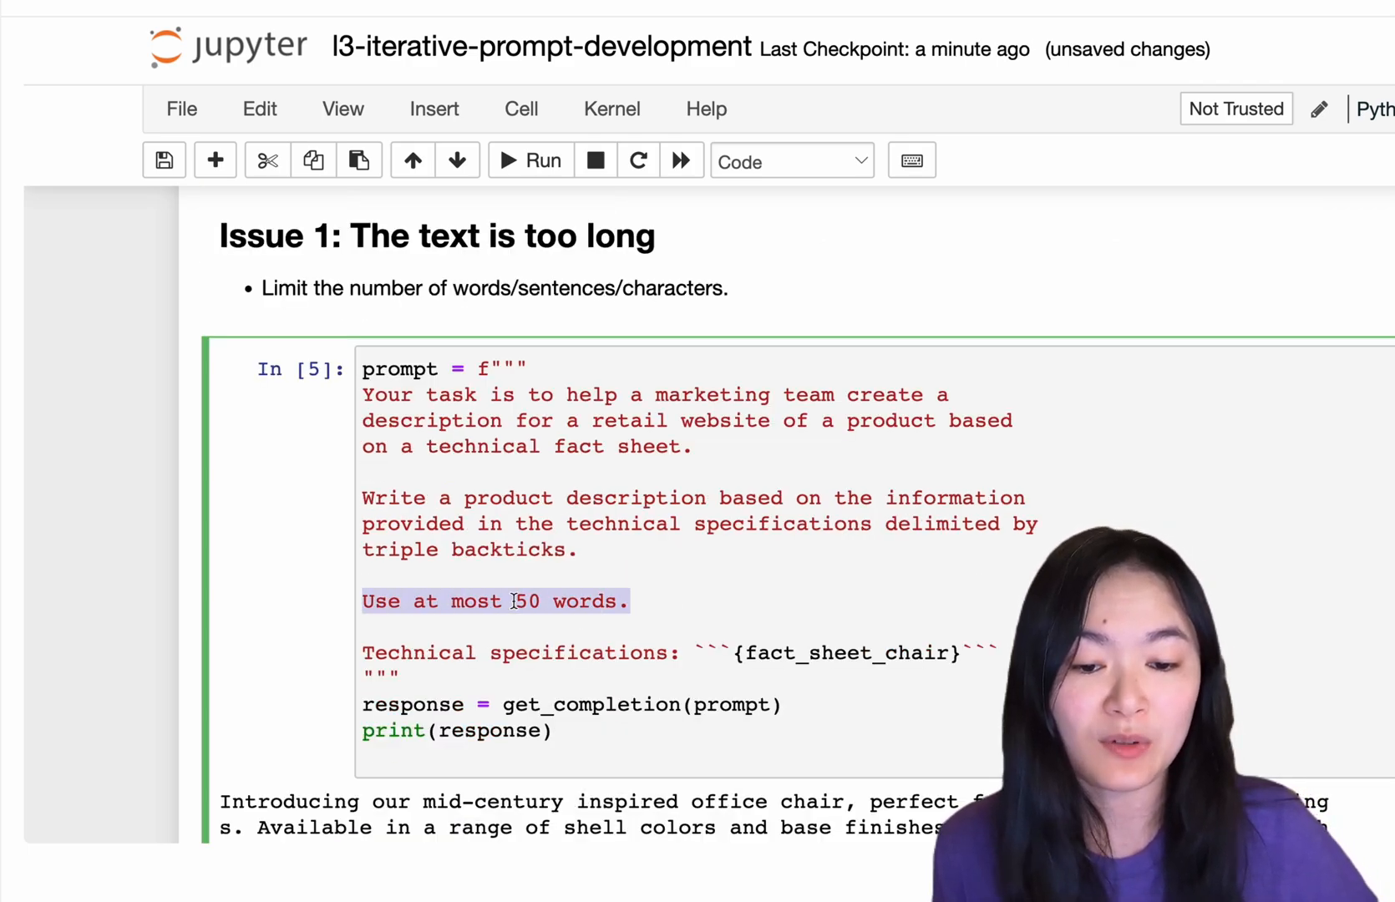
pyautogui.scroll(-5, 513, 600)
pyautogui.scroll(-5, 513, 546)
pyautogui.scroll(-2, 512, 491)
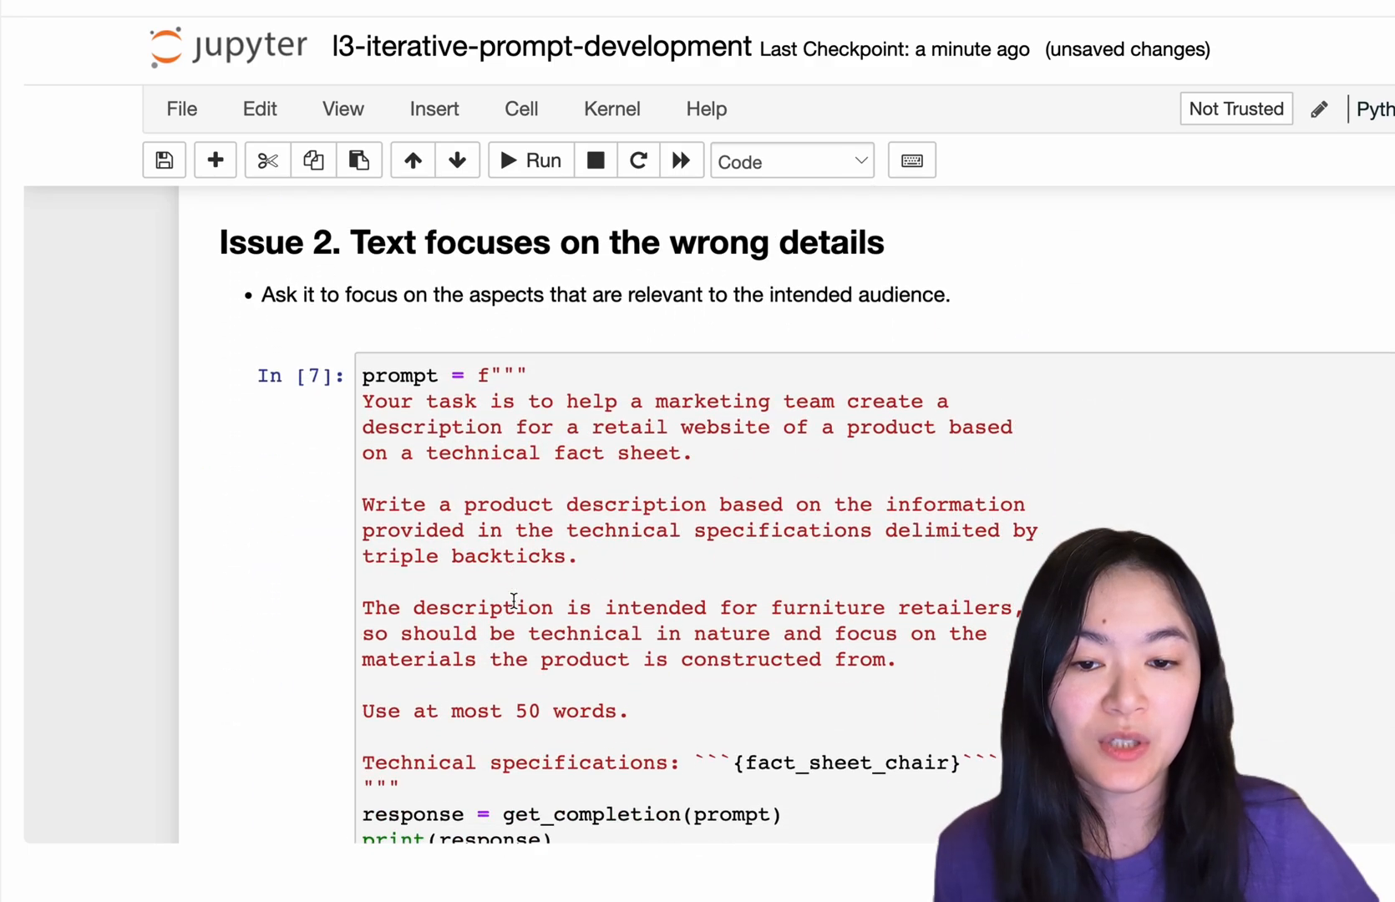
pyautogui.moveTo(551, 242)
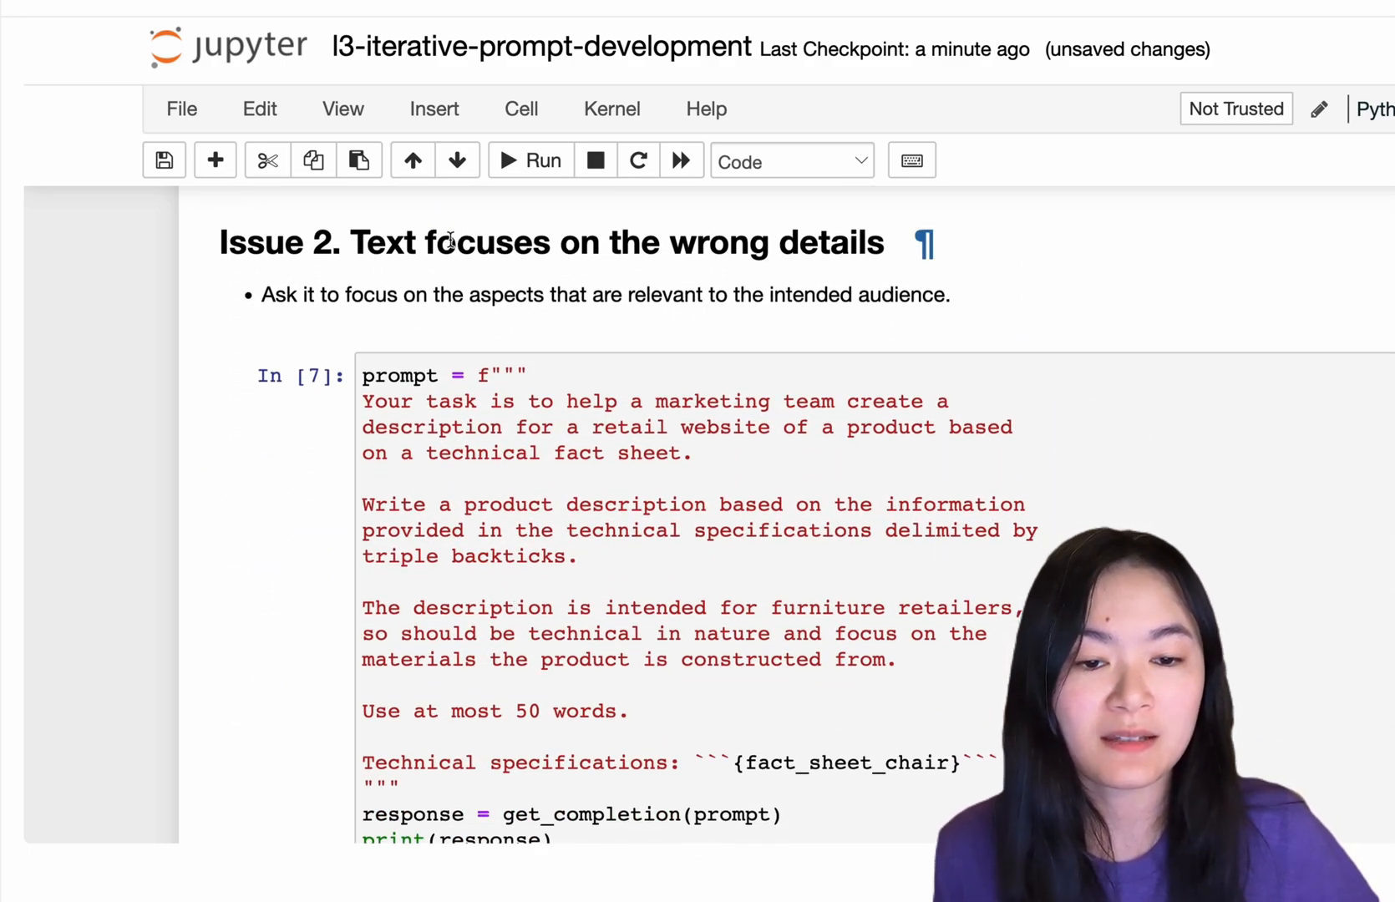
pyautogui.scroll(-1, 471, 537)
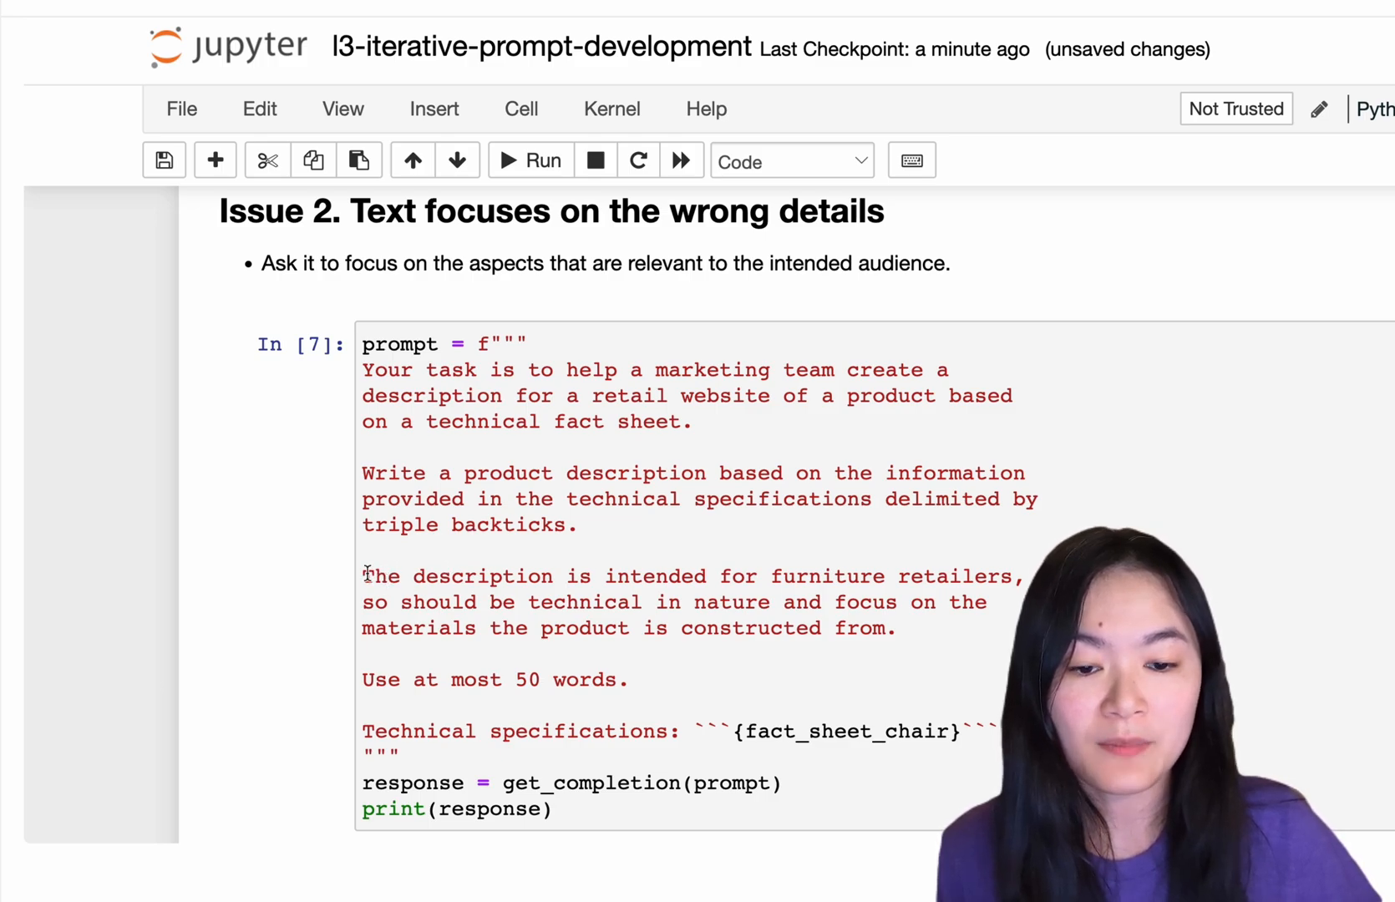
pyautogui.moveTo(364, 576); pyautogui.dragTo(1043, 585)
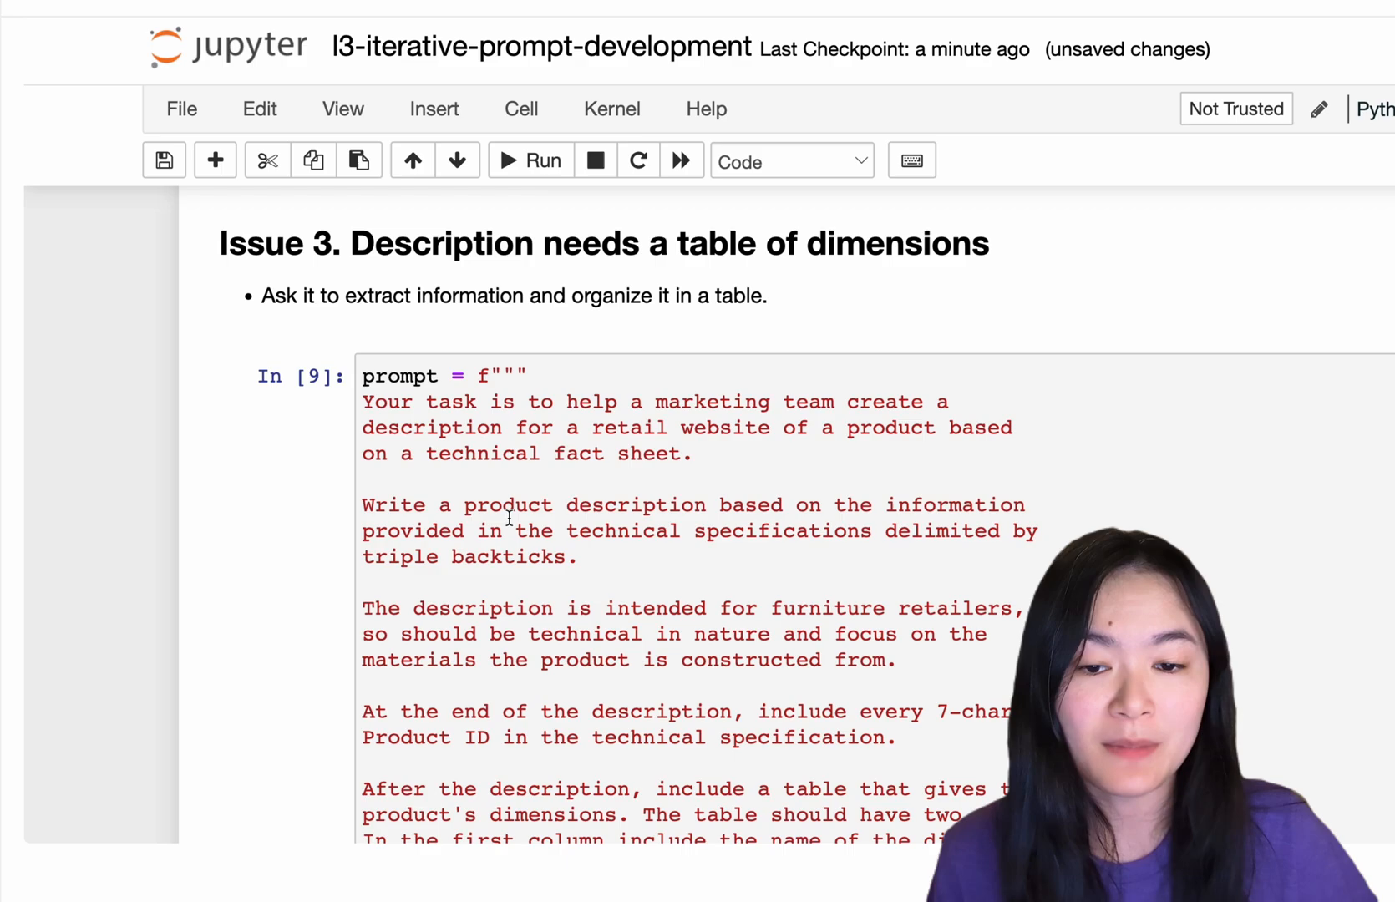
pyautogui.scroll(-5, 489, 319)
pyautogui.click(363, 431)
pyautogui.moveTo(364, 431); pyautogui.dragTo(375, 687)
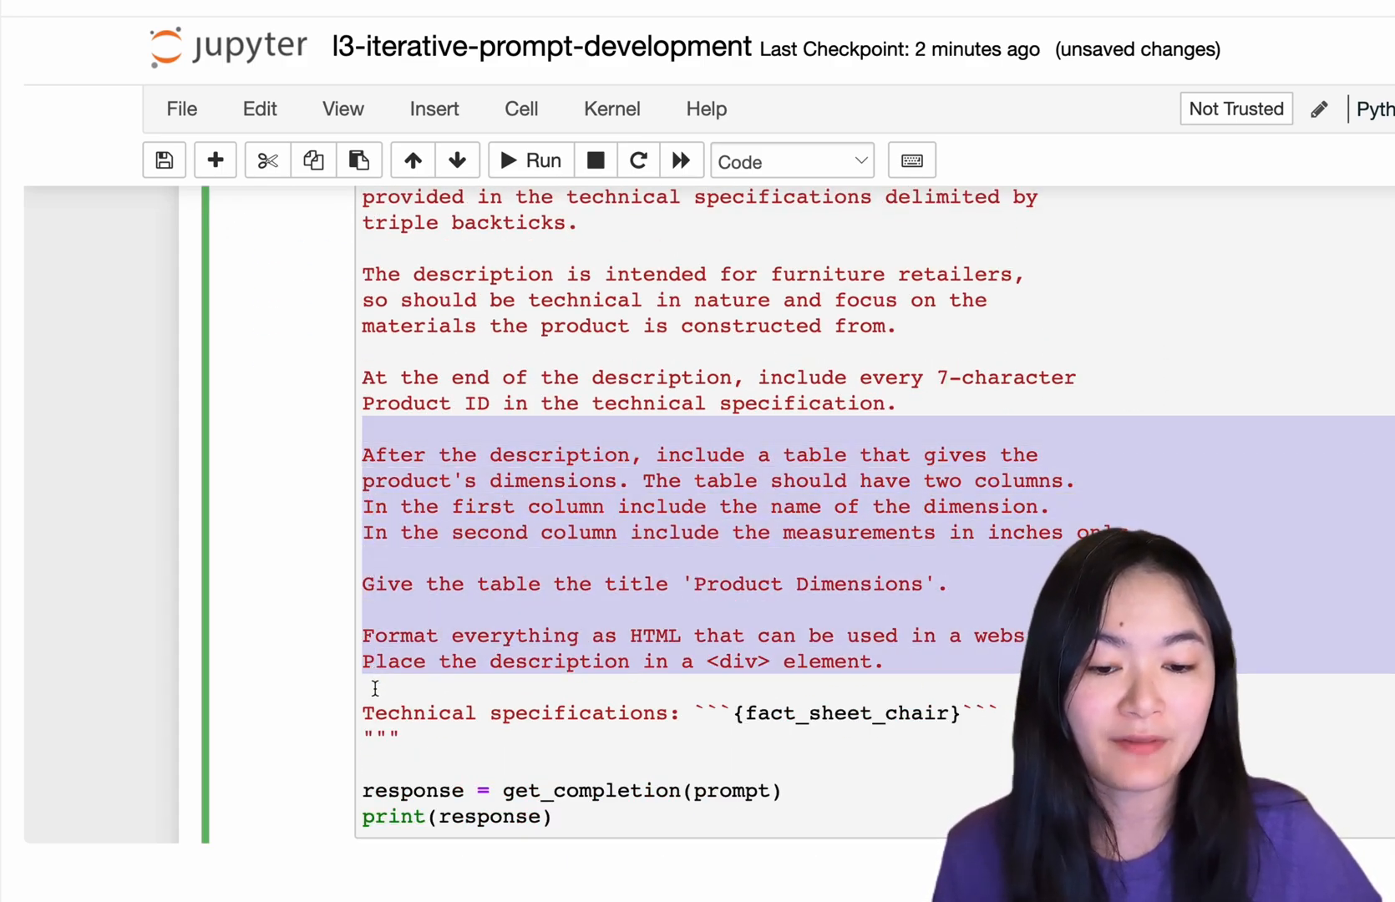
pyautogui.scroll(-5, 496, 682)
pyautogui.scroll(-5, 498, 681)
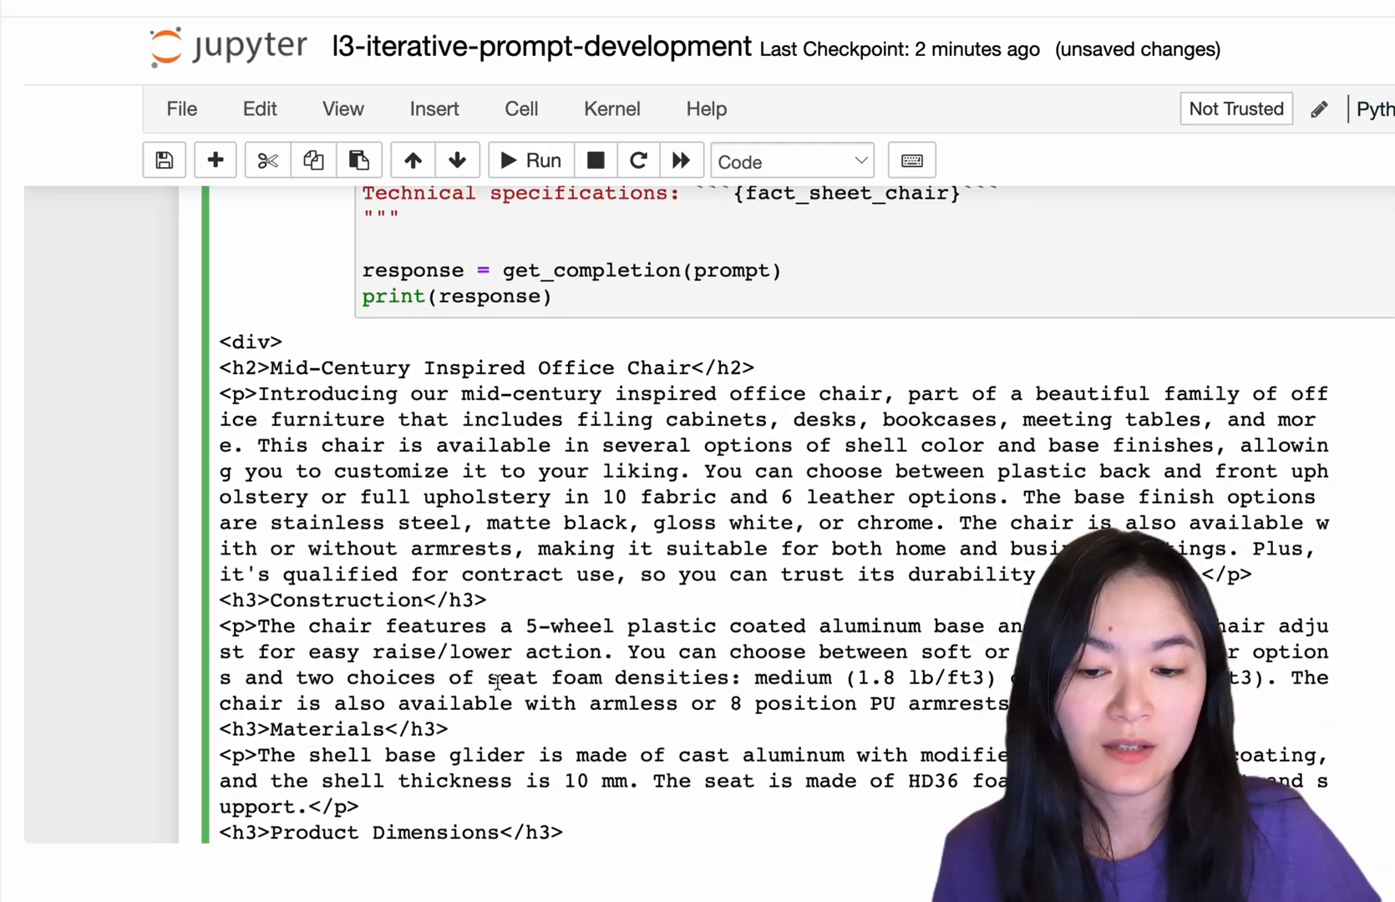
pyautogui.scroll(-5, 498, 681)
pyautogui.scroll(-3, 498, 682)
pyautogui.scroll(3, 498, 681)
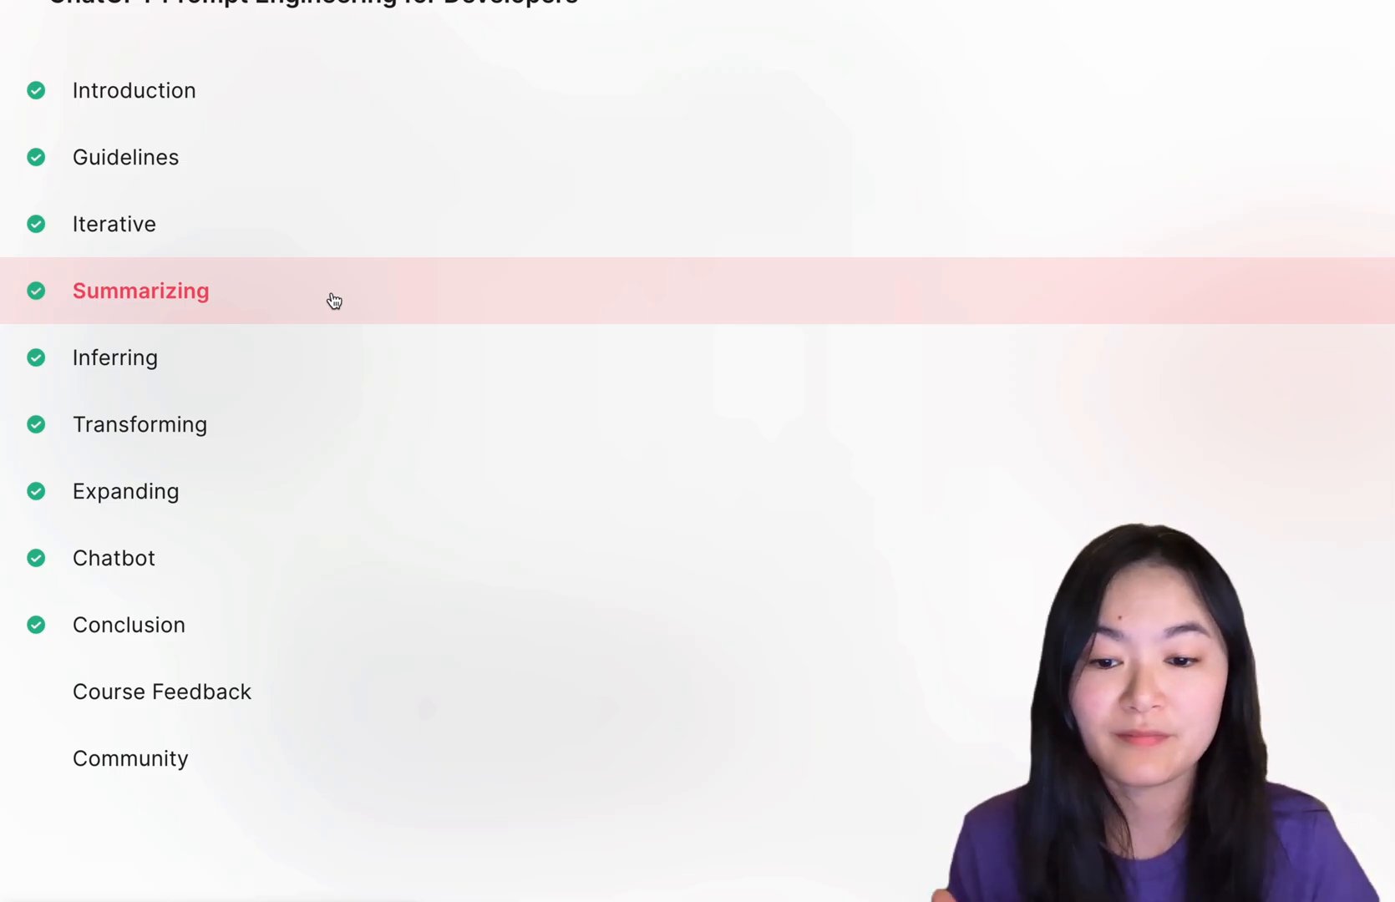
# Load the l4-summarizing notebook from the Summarizing entry in the chapter list.
pyautogui.click(227, 301)
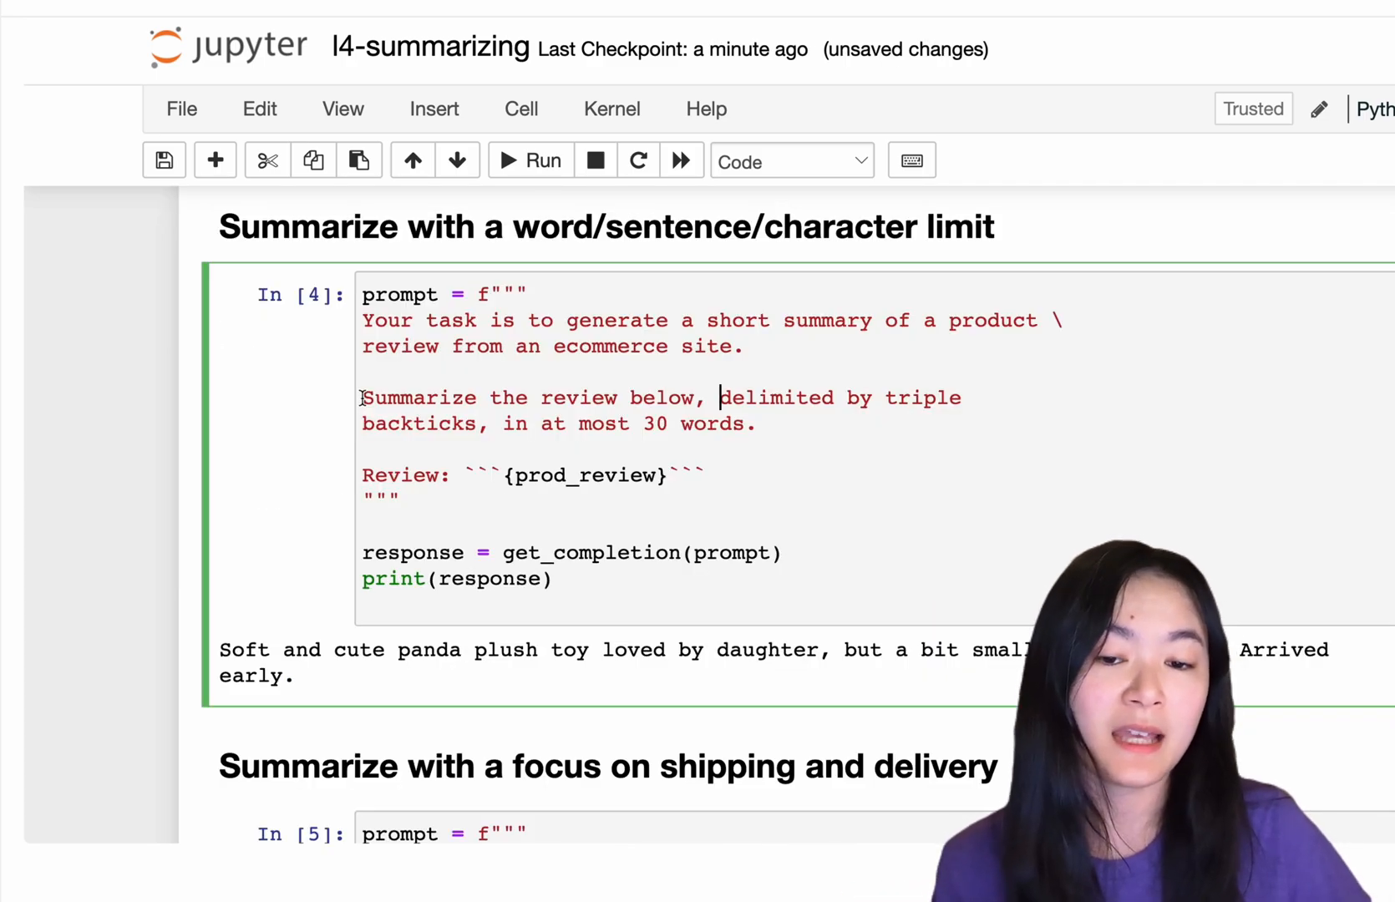
pyautogui.moveTo(361, 398); pyautogui.dragTo(367, 441)
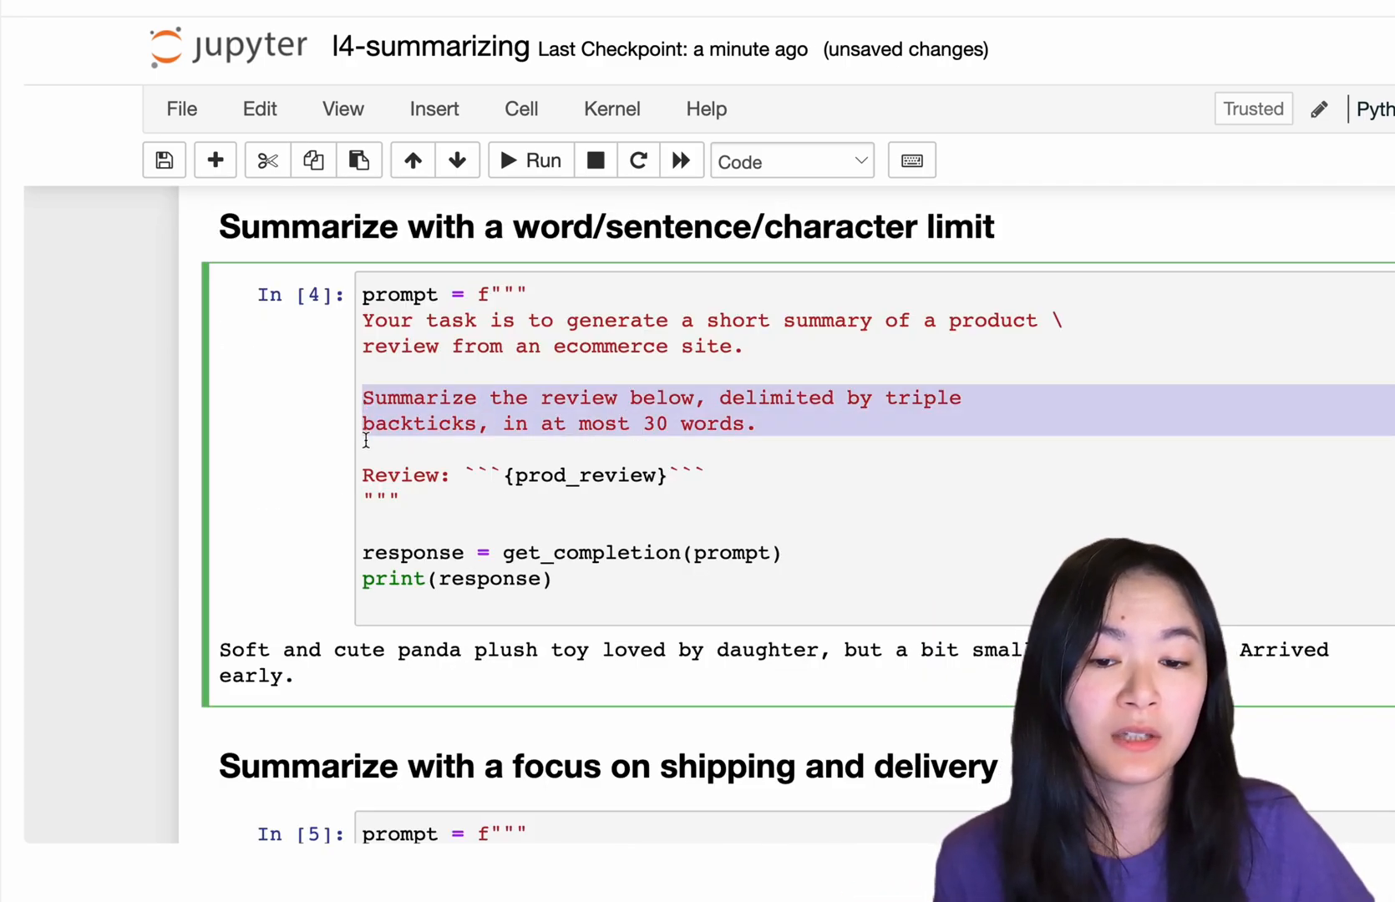
pyautogui.click(441, 425)
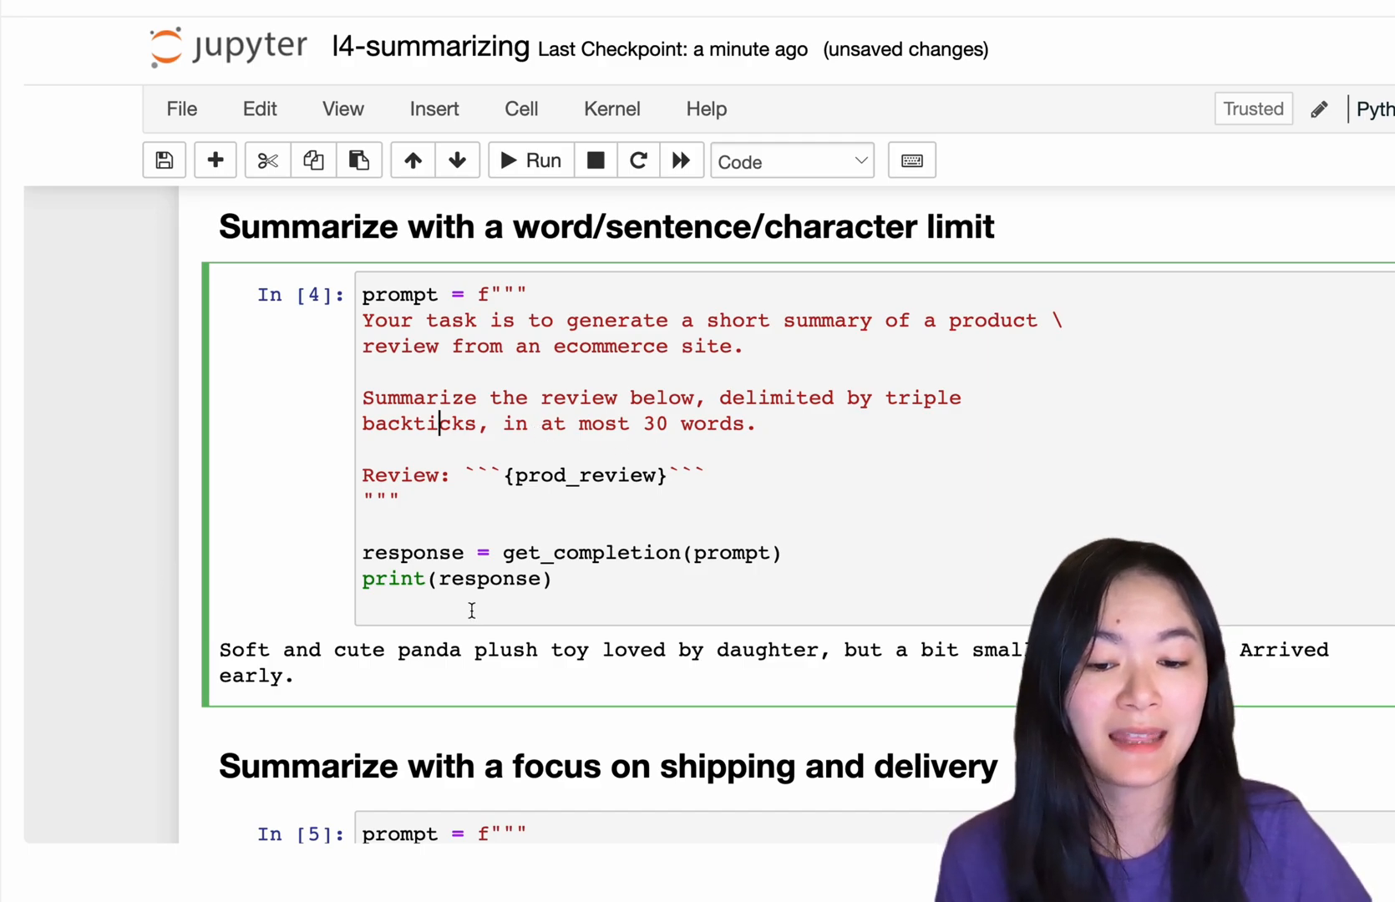
pyautogui.moveTo(311, 678); pyautogui.dragTo(215, 635)
pyautogui.click(520, 527)
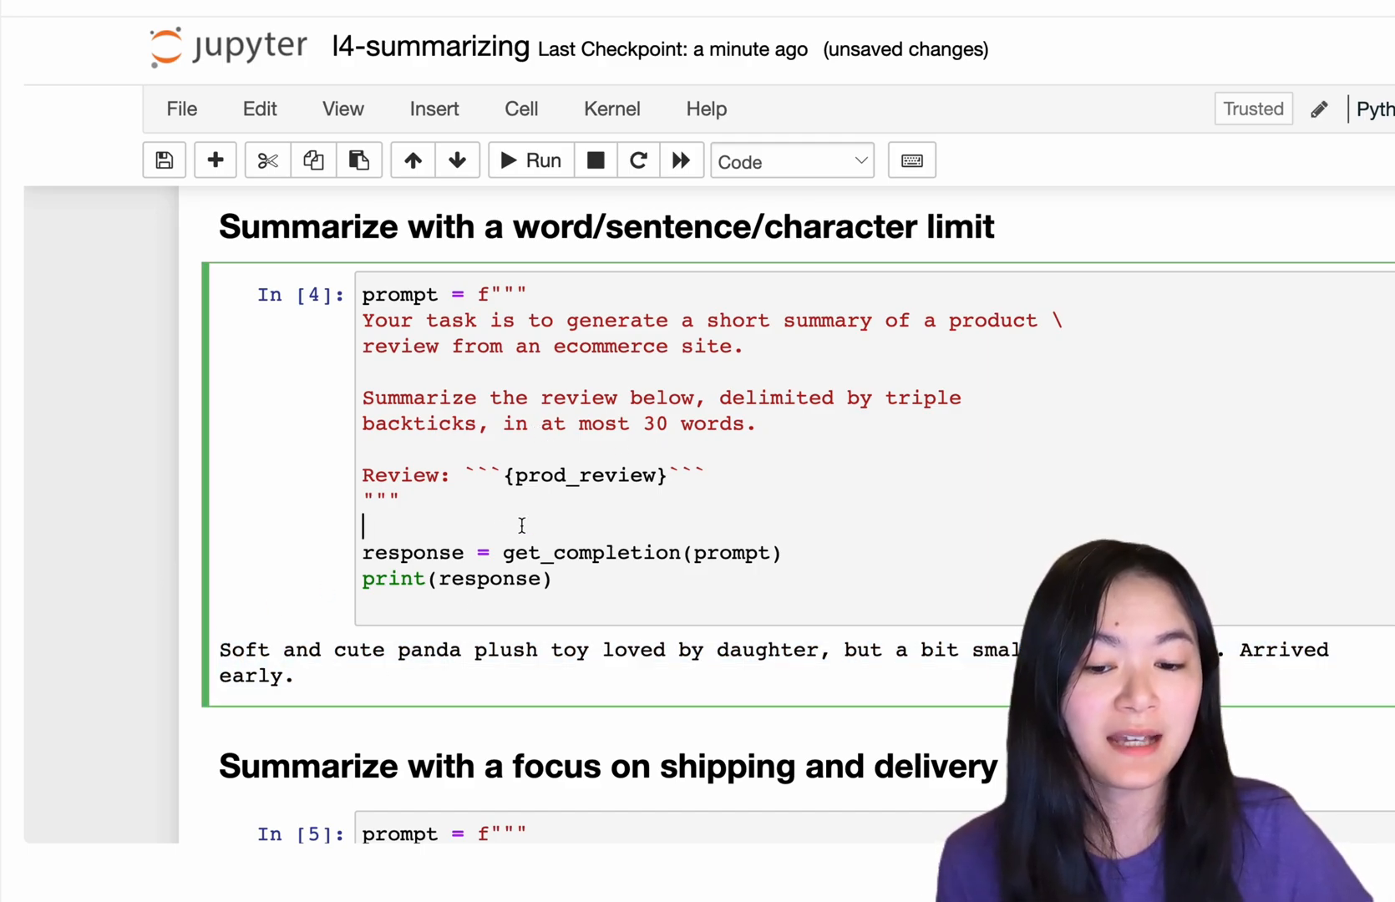
pyautogui.scroll(-3, 519, 528)
pyautogui.scroll(-5, 520, 526)
pyautogui.moveTo(660, 259); pyautogui.dragTo(994, 259)
pyautogui.moveTo(772, 481); pyautogui.dragTo(801, 513)
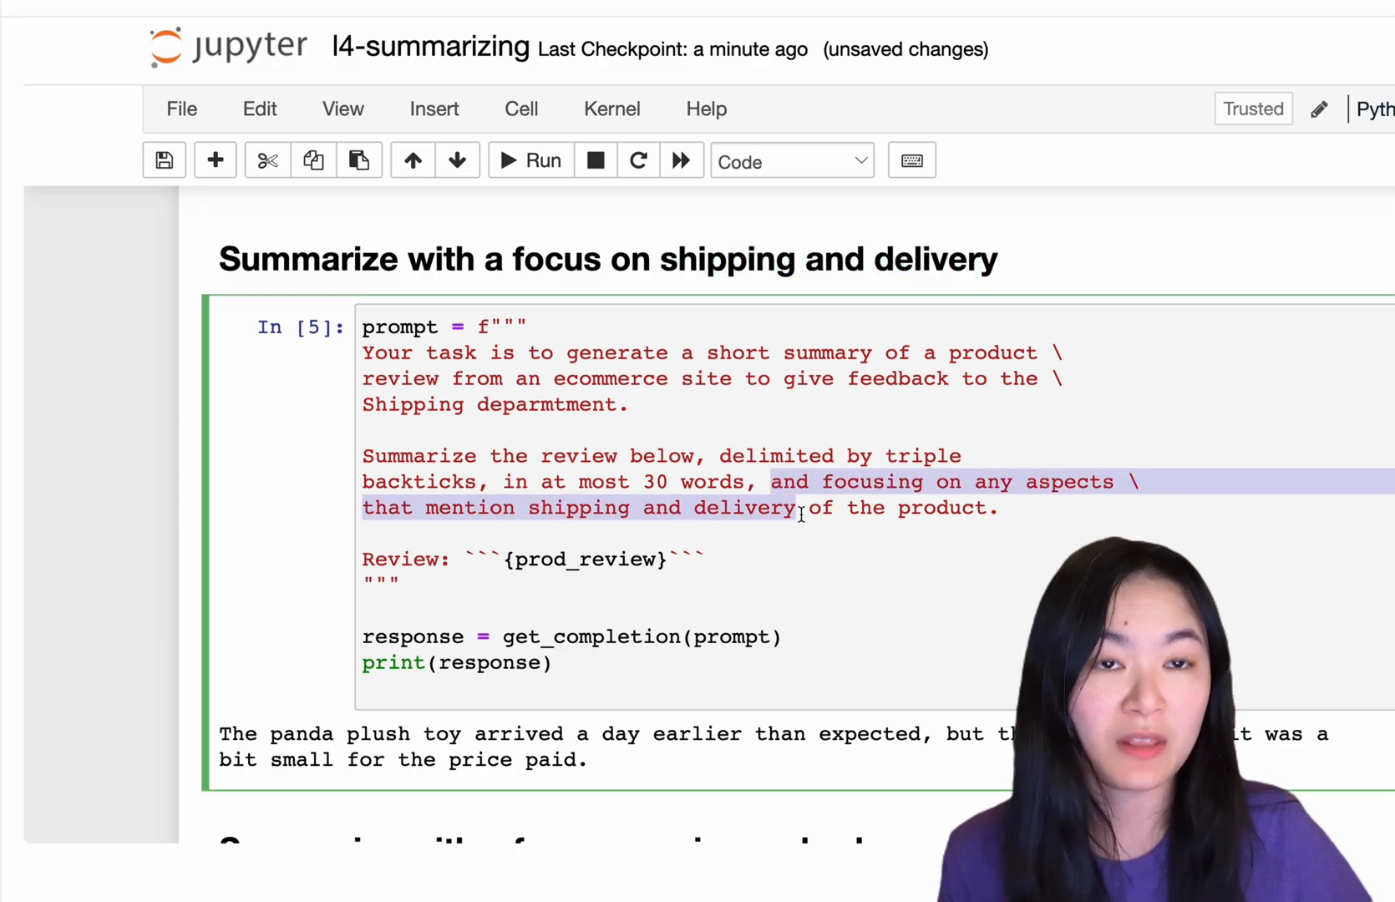
pyautogui.scroll(-5, 802, 512)
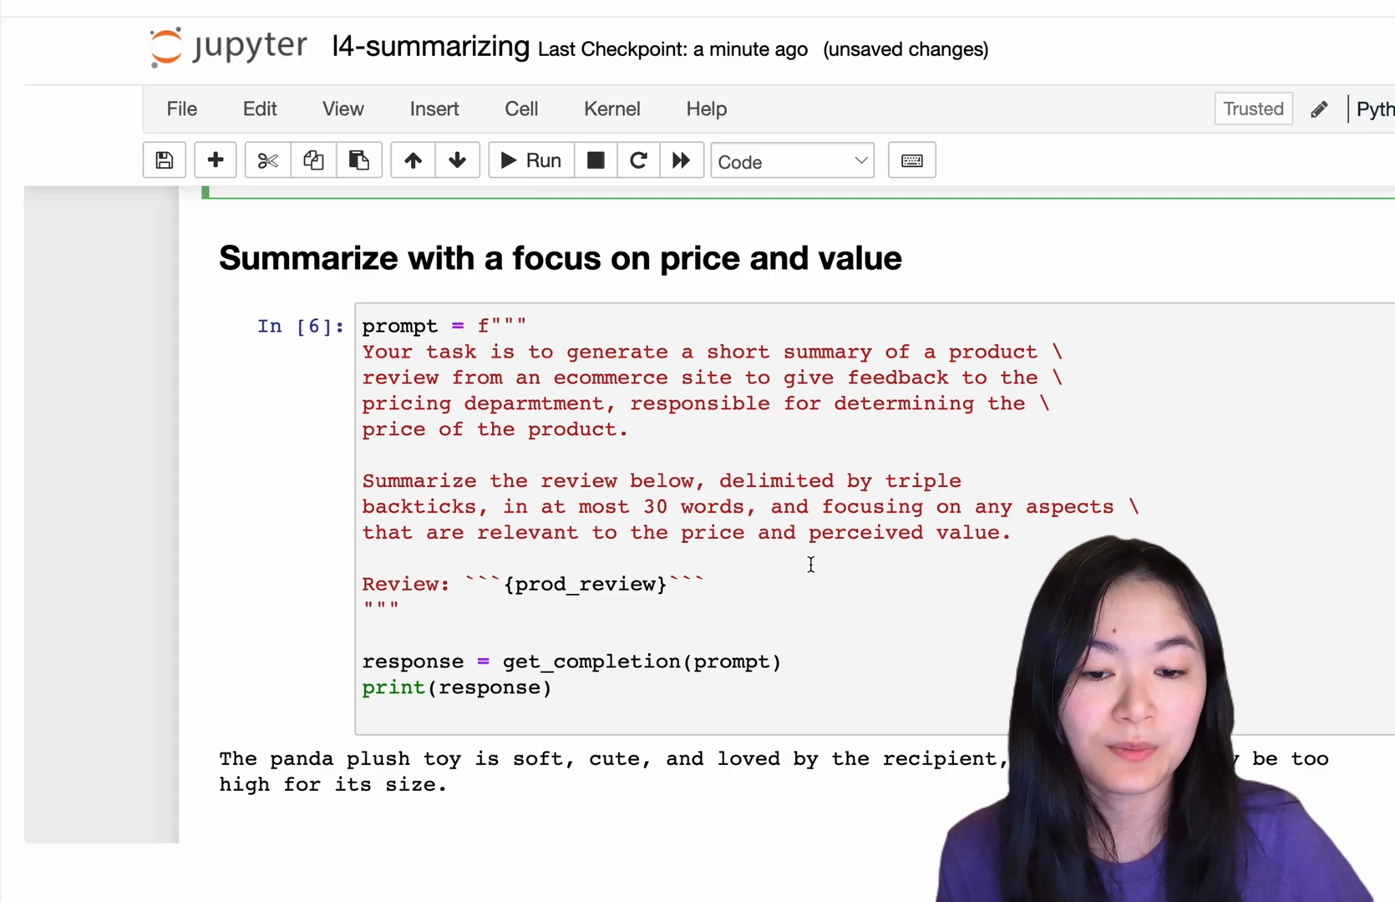
pyautogui.scroll(-10, 801, 567)
pyautogui.scroll(1, 626, 497)
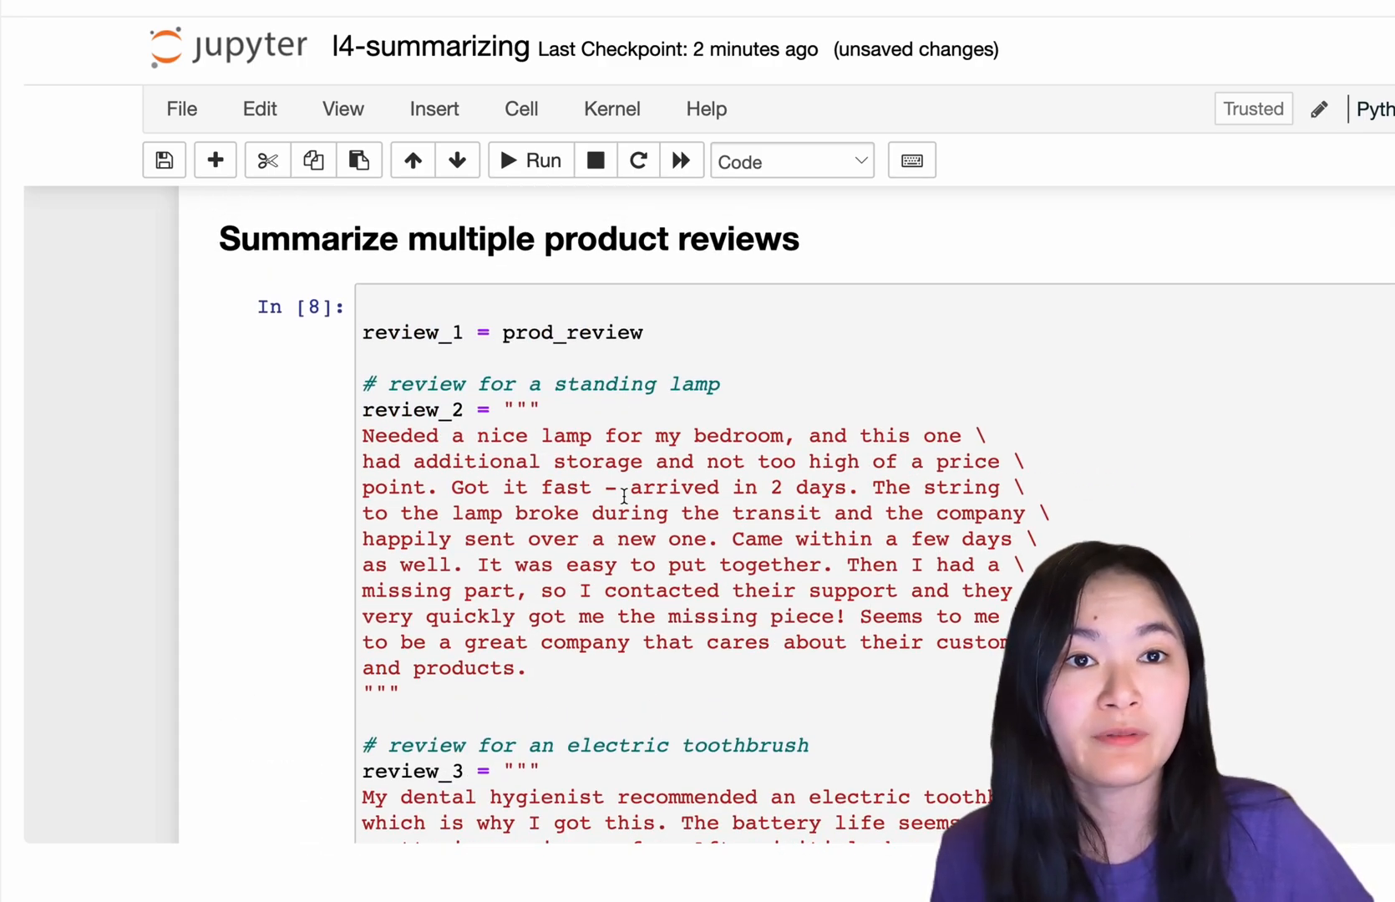
pyautogui.scroll(-8, 623, 496)
pyautogui.scroll(-8, 622, 495)
pyautogui.scroll(-6, 622, 496)
pyautogui.scroll(4, 490, 469)
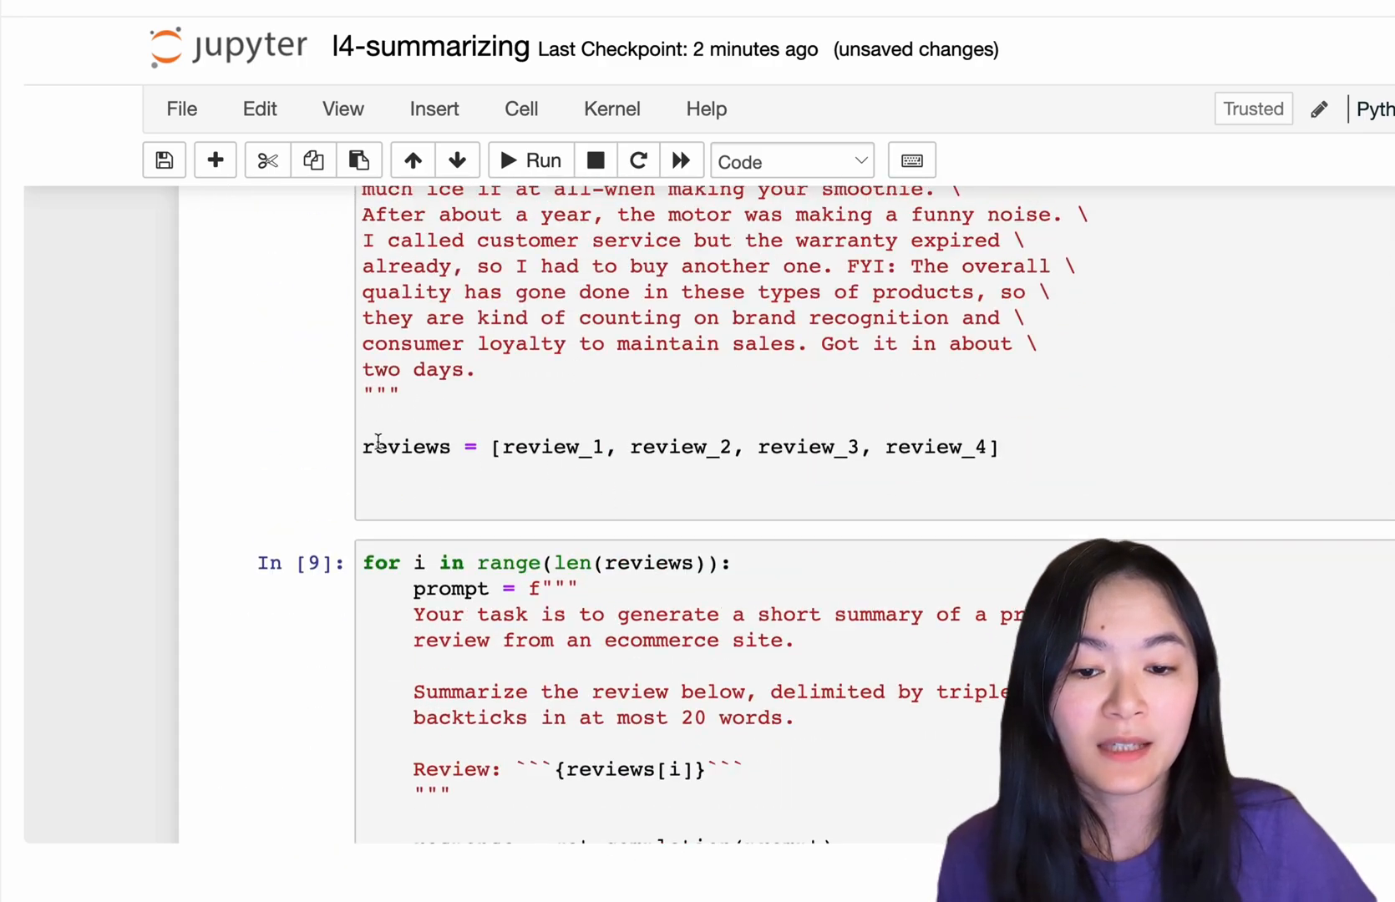
pyautogui.tripleClick(377, 447)
pyautogui.scroll(-5, 376, 447)
pyautogui.moveTo(363, 209); pyautogui.dragTo(364, 535)
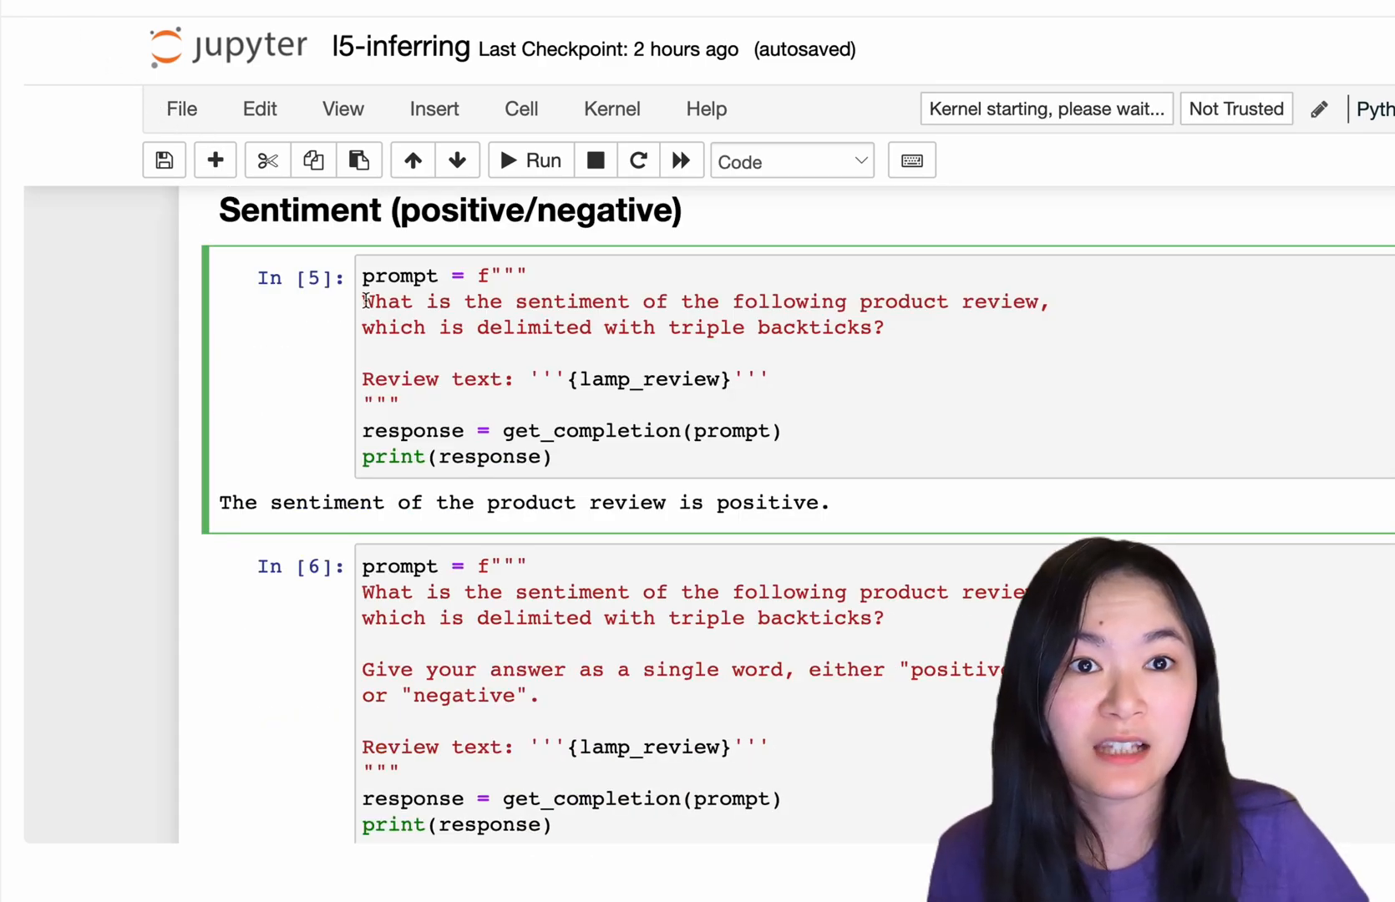
# Highlight the sentiment question, the single-word positive/negative instruction and the anger question.
pyautogui.moveTo(361, 301); pyautogui.dragTo(1043, 301)
pyautogui.click(889, 336)
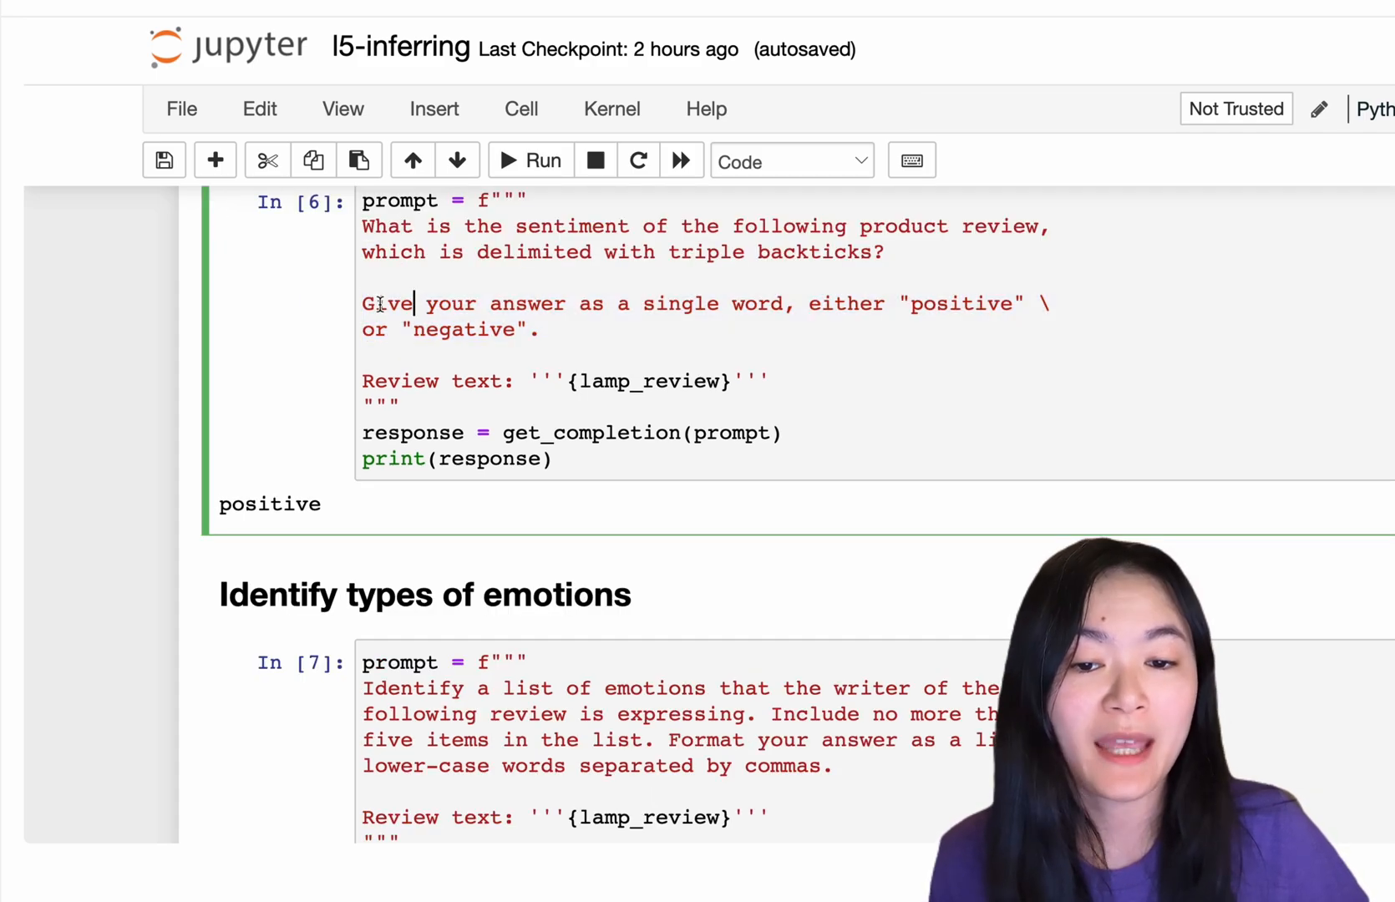
pyautogui.moveTo(362, 303); pyautogui.dragTo(574, 326)
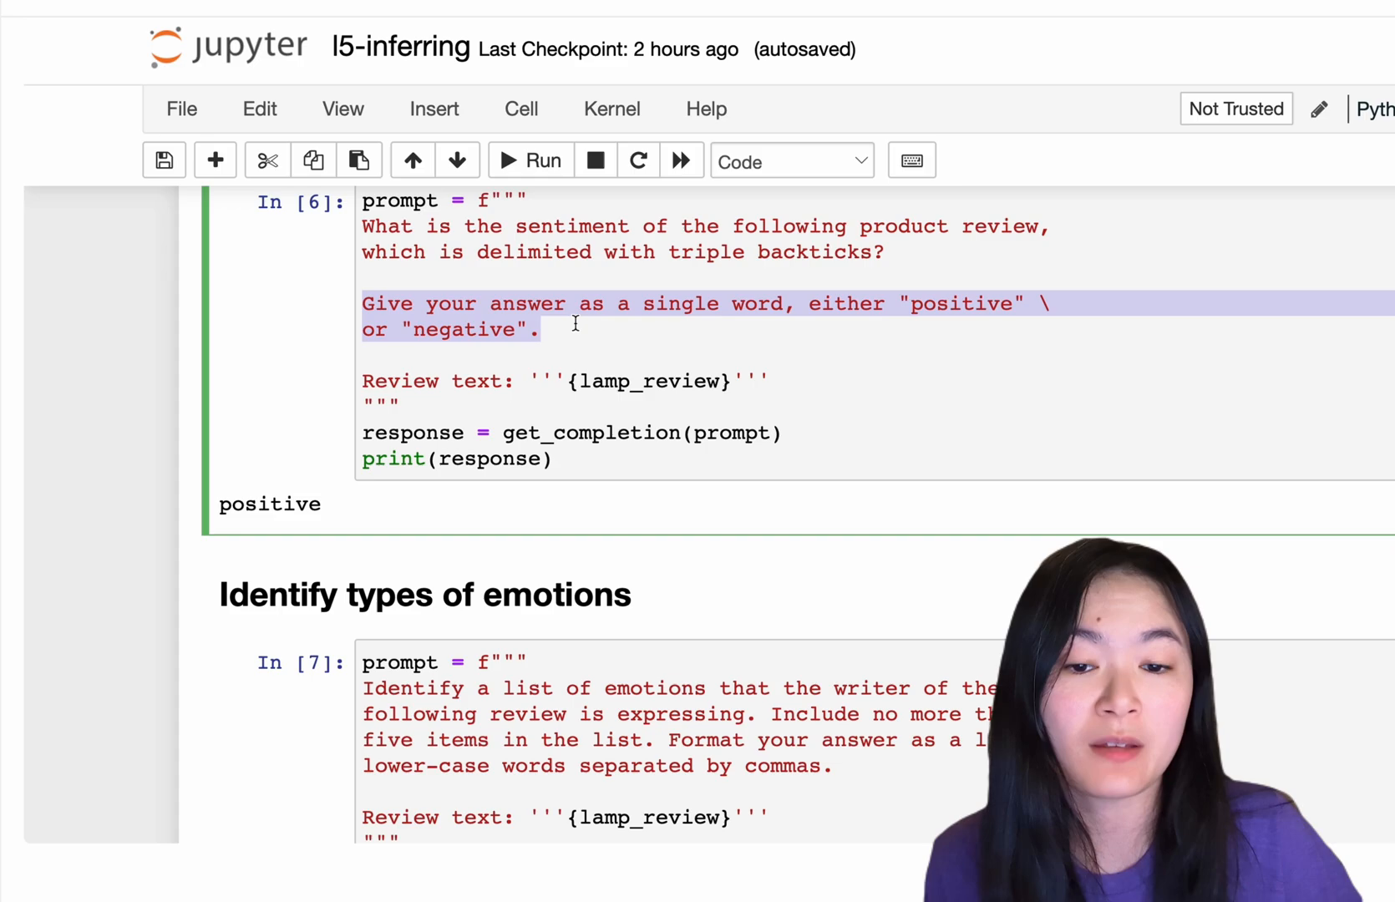
pyautogui.click(575, 328)
pyautogui.scroll(-5, 575, 326)
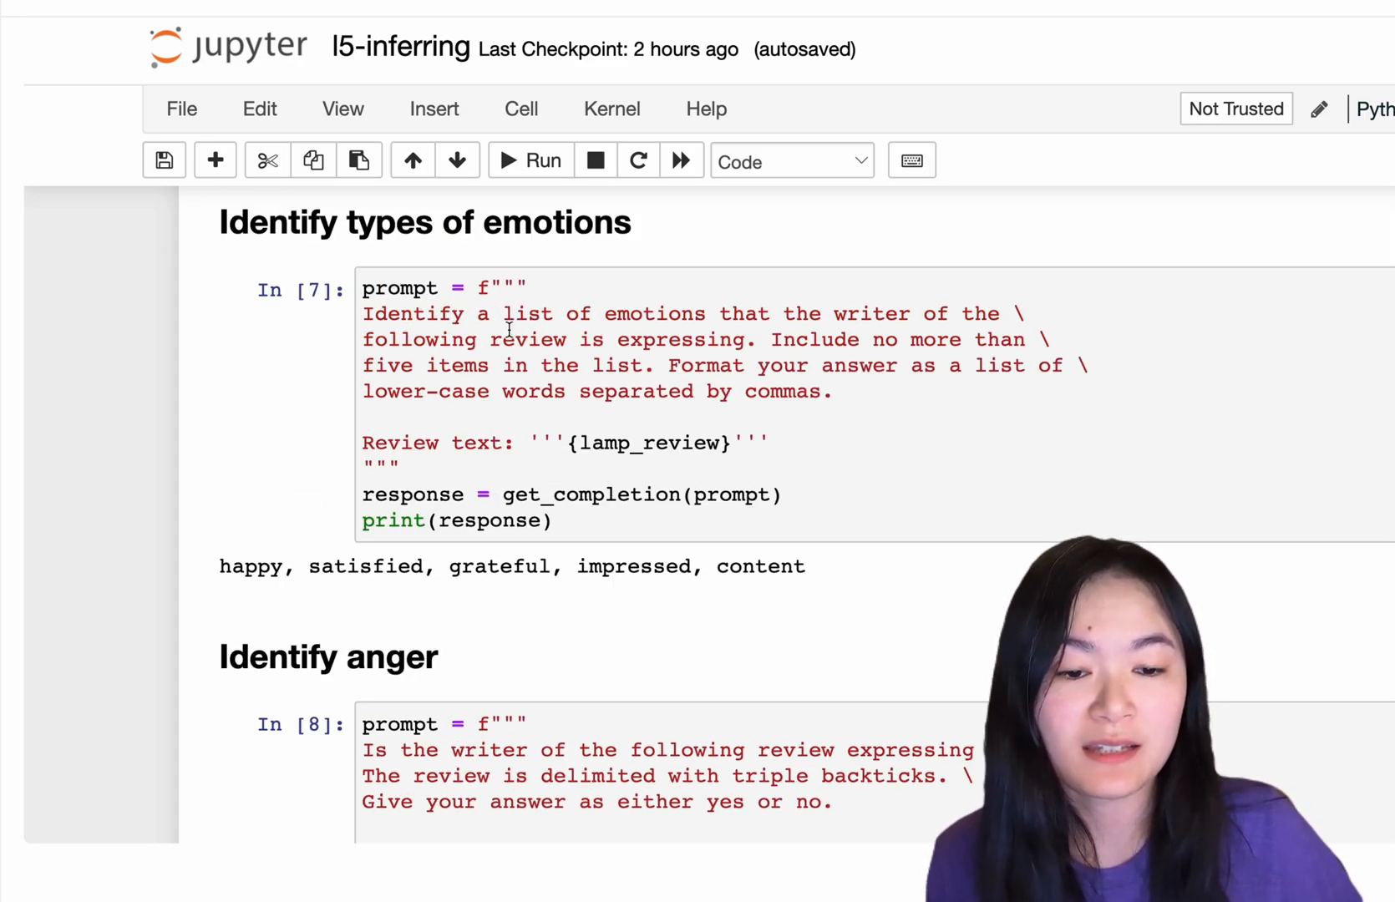
pyautogui.scroll(-5, 507, 327)
pyautogui.moveTo(363, 328); pyautogui.dragTo(1072, 334)
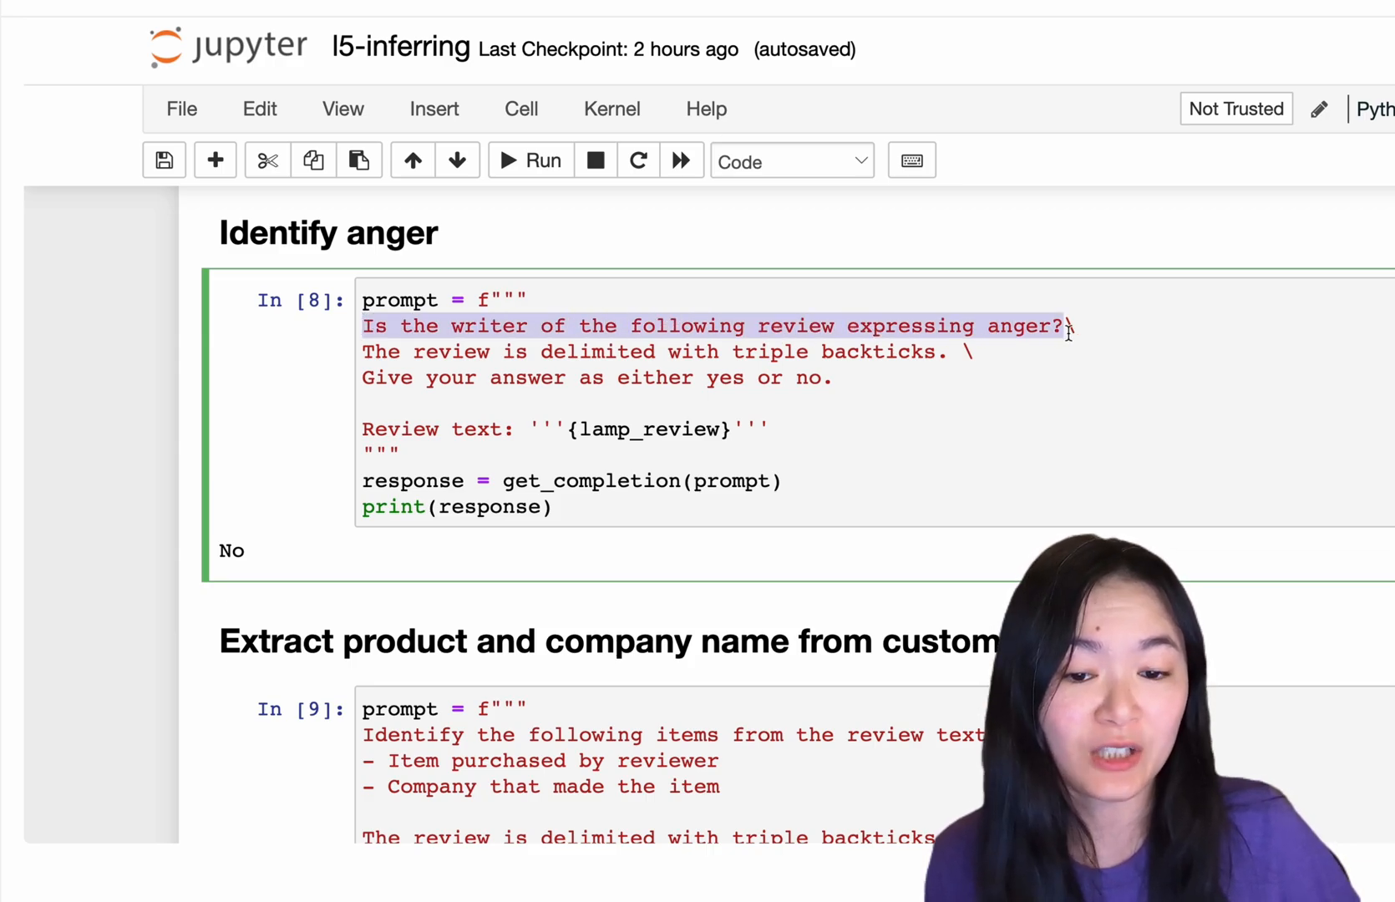
pyautogui.scroll(-5, 698, 437)
# Highlight the Item/Company extraction list, its JSON formatting rules and the five-topics prompt.
pyautogui.moveTo(362, 306); pyautogui.dragTo(362, 387)
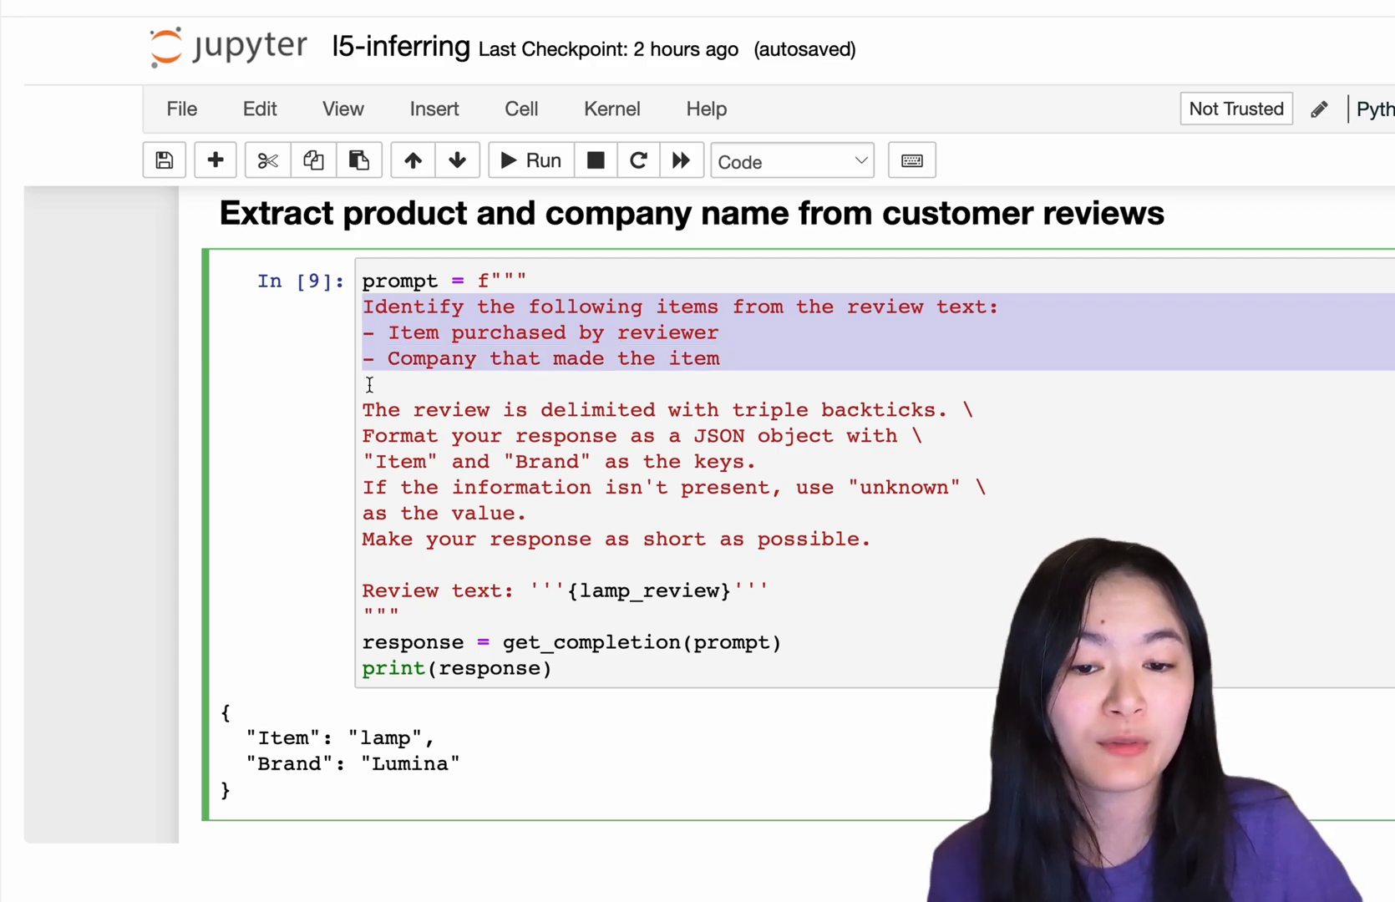
pyautogui.doubleClick(432, 359)
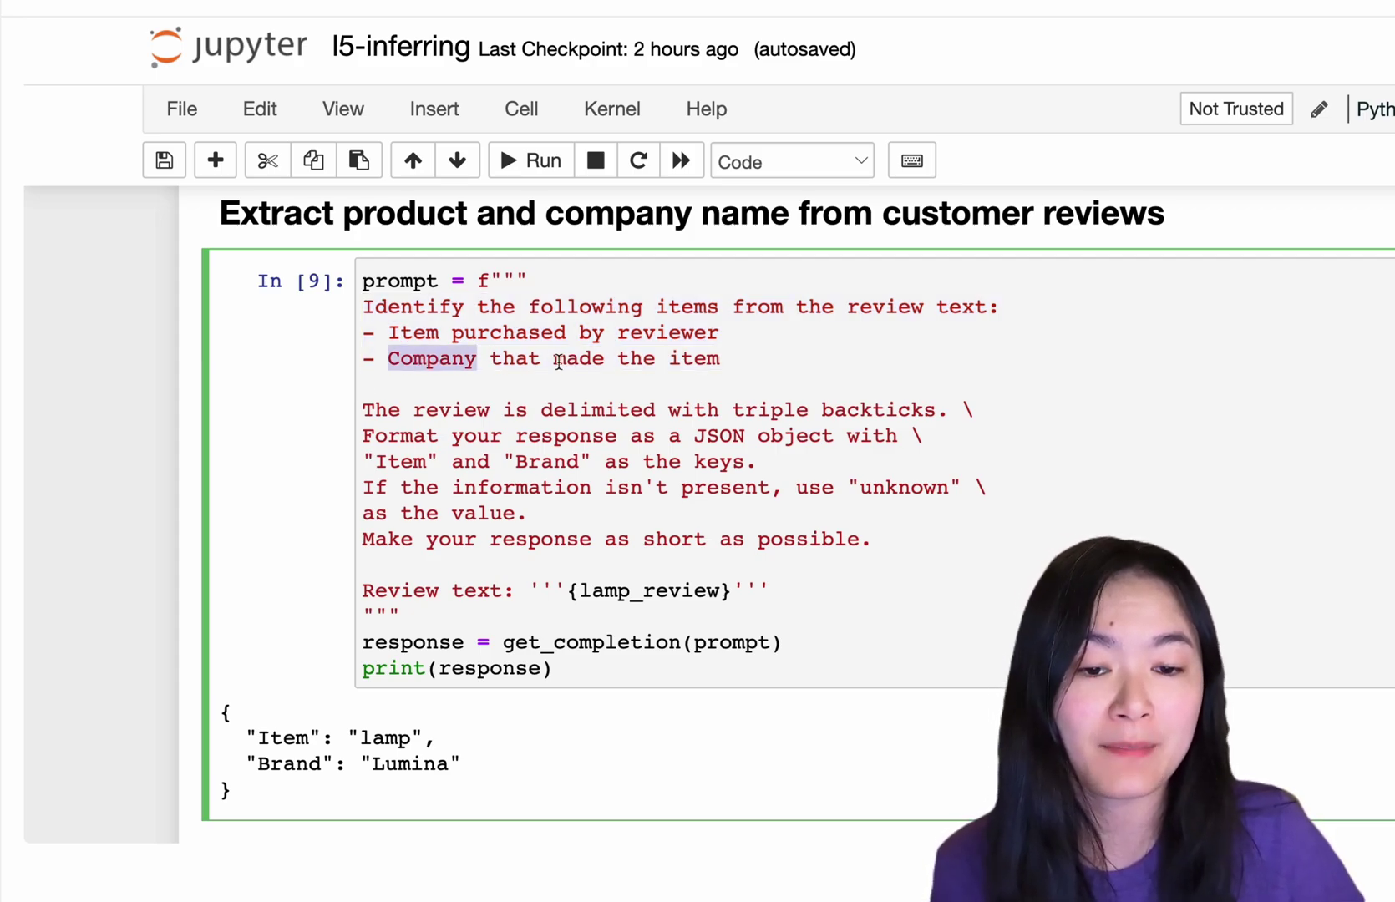
pyautogui.click(632, 373)
pyautogui.moveTo(367, 384); pyautogui.dragTo(370, 558)
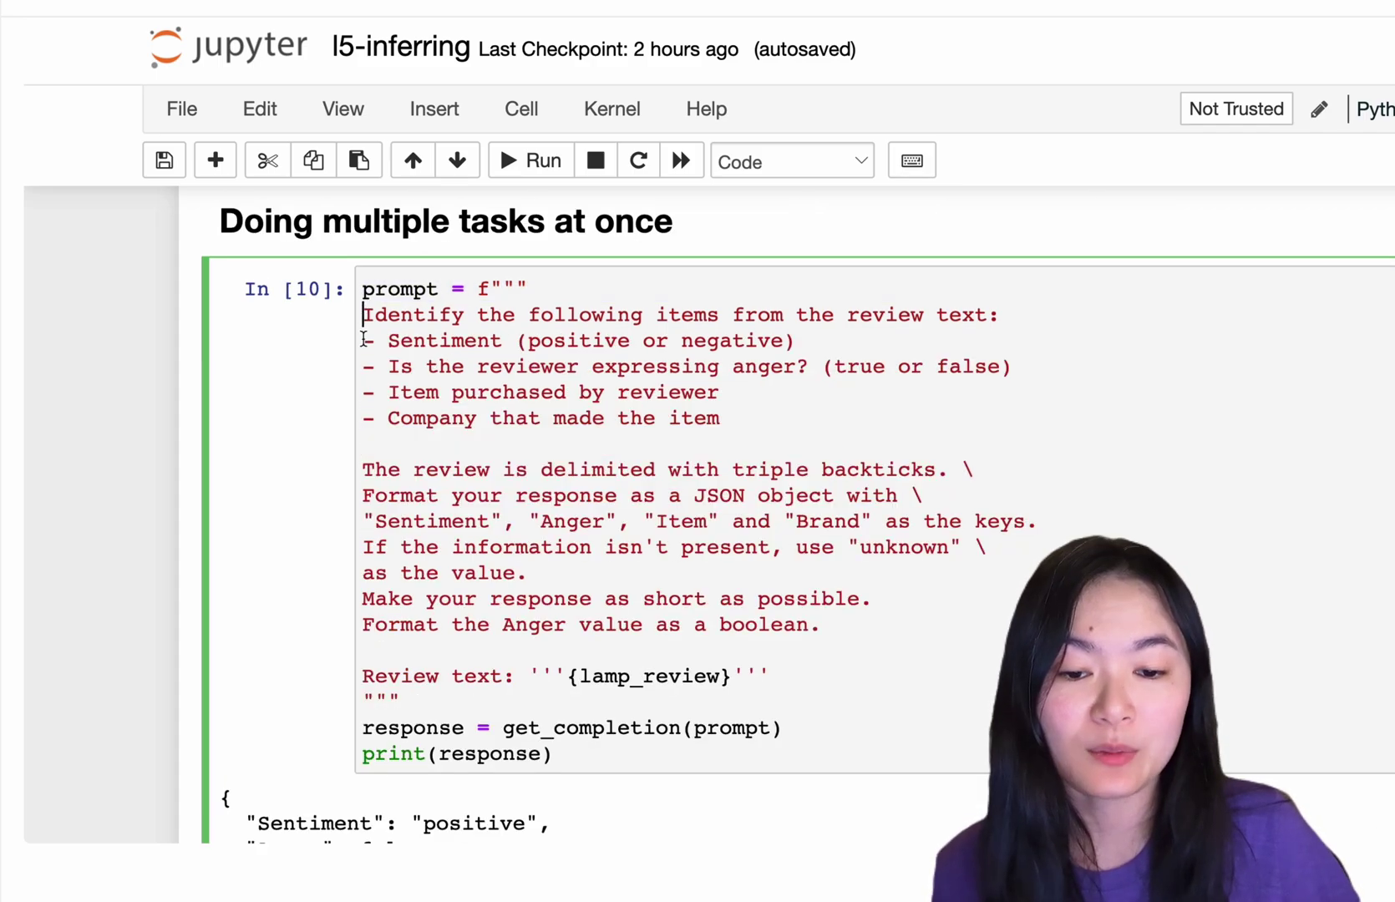
pyautogui.moveTo(365, 316); pyautogui.dragTo(362, 456)
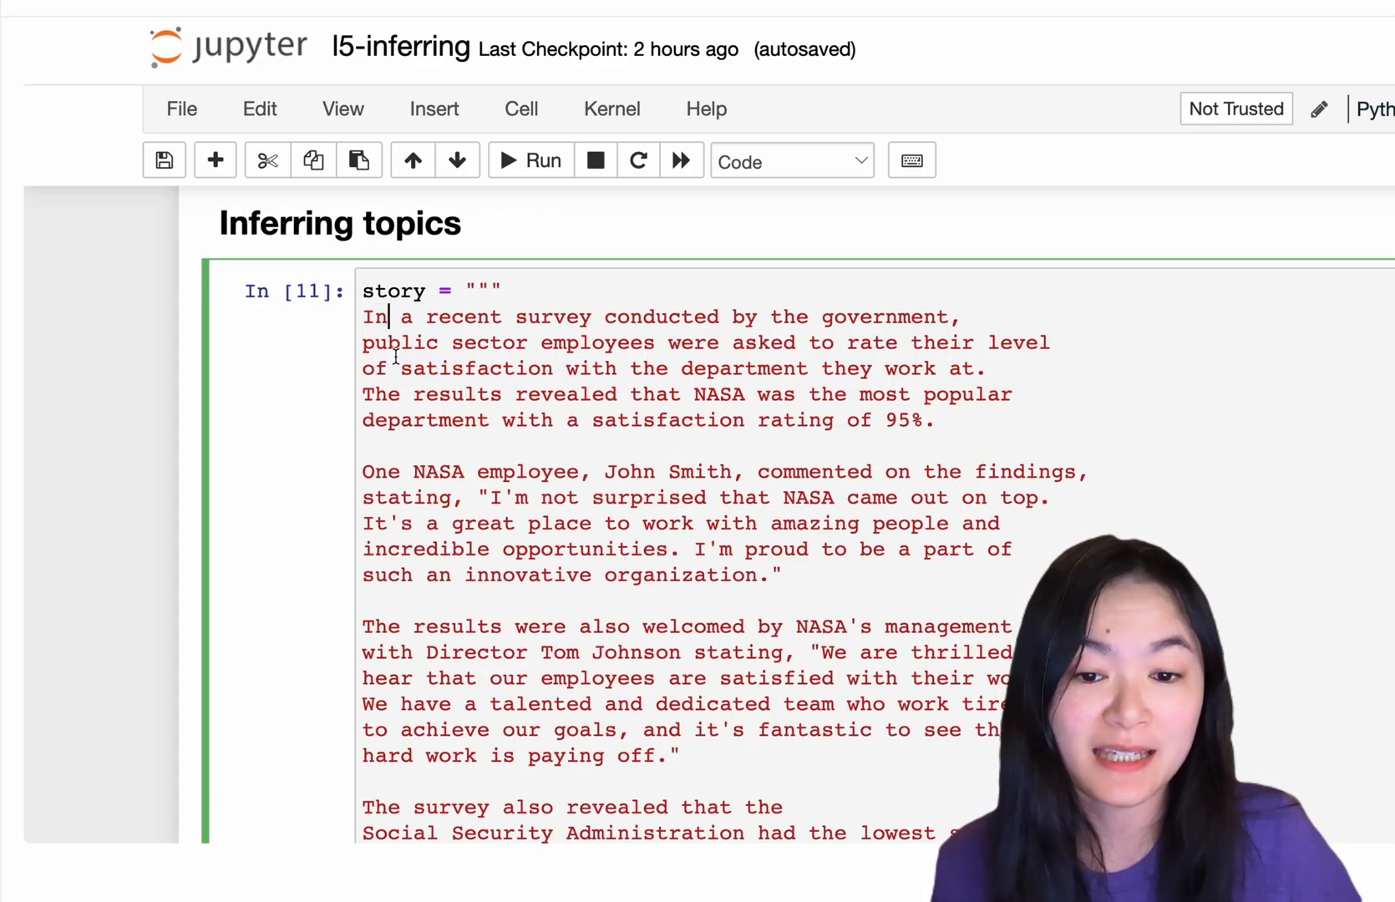
pyautogui.scroll(-3, 699, 490)
pyautogui.scroll(-3, 697, 490)
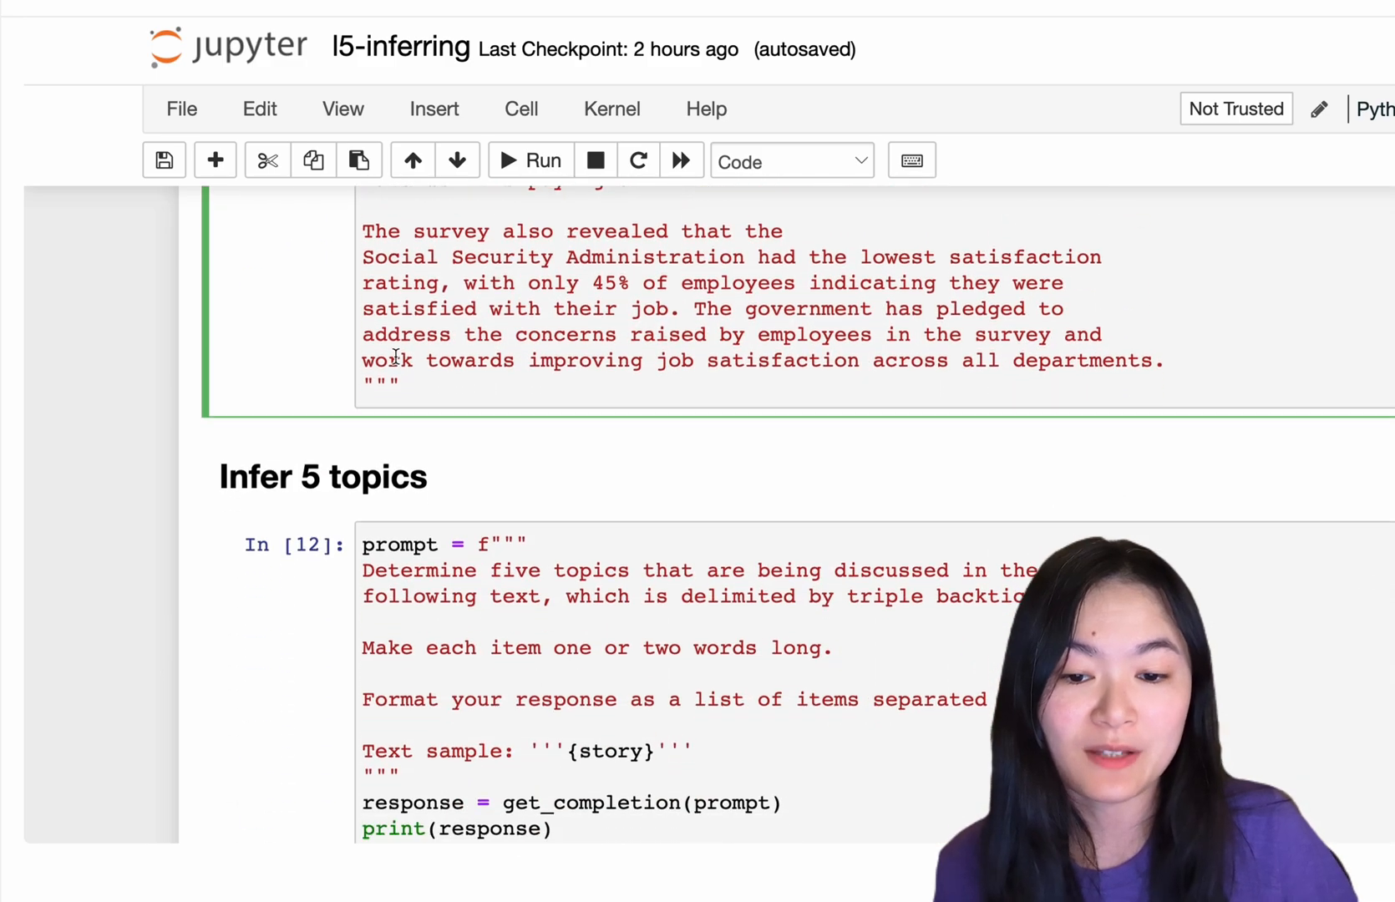
pyautogui.scroll(-3, 698, 490)
pyautogui.moveTo(363, 292); pyautogui.dragTo(374, 519)
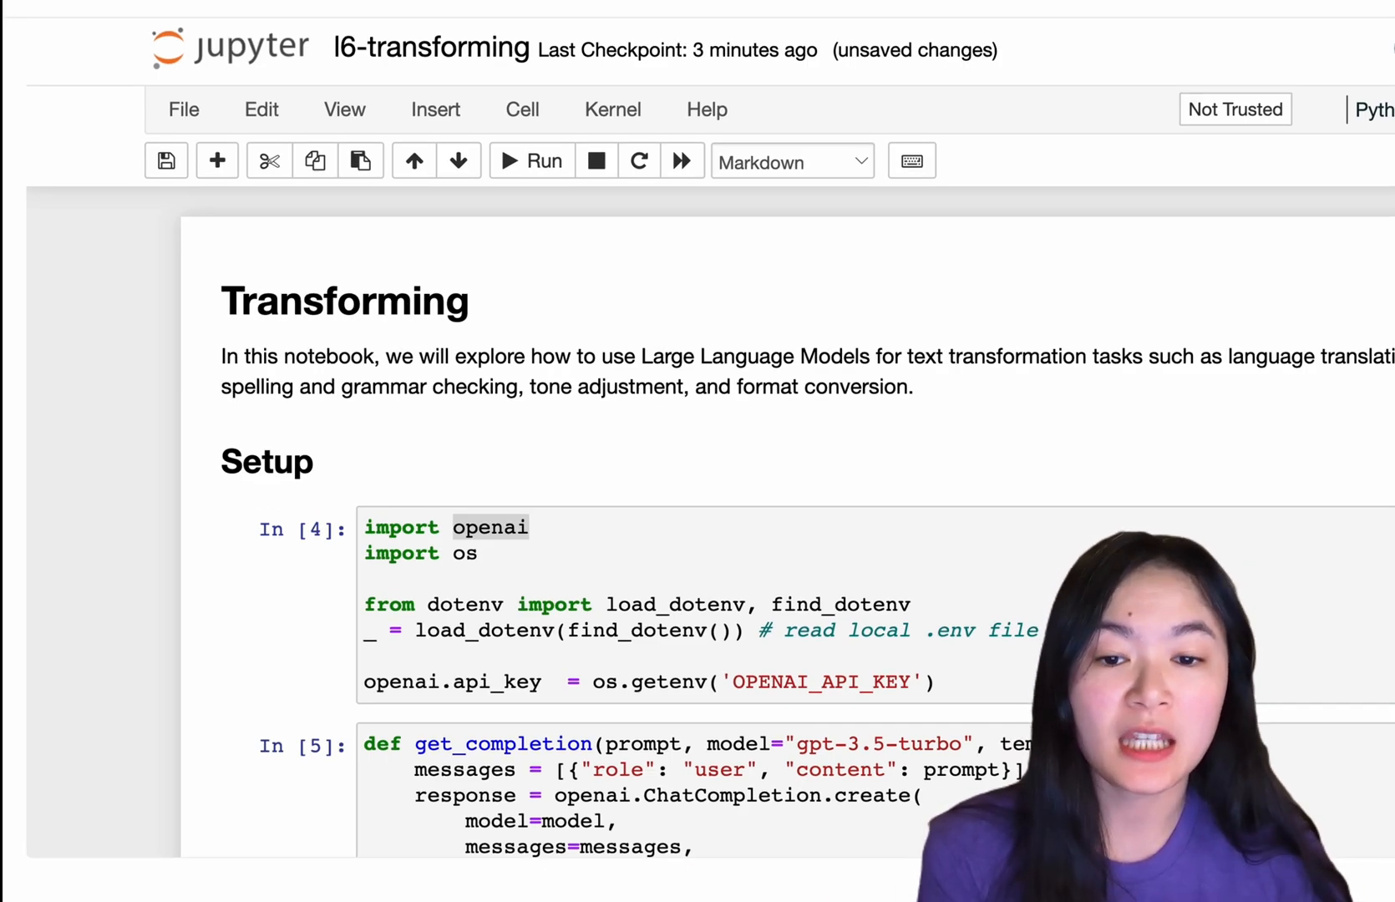
# Highlight the transformation task list in the intro and the Spanish translation request line.
pyautogui.click(948, 347)
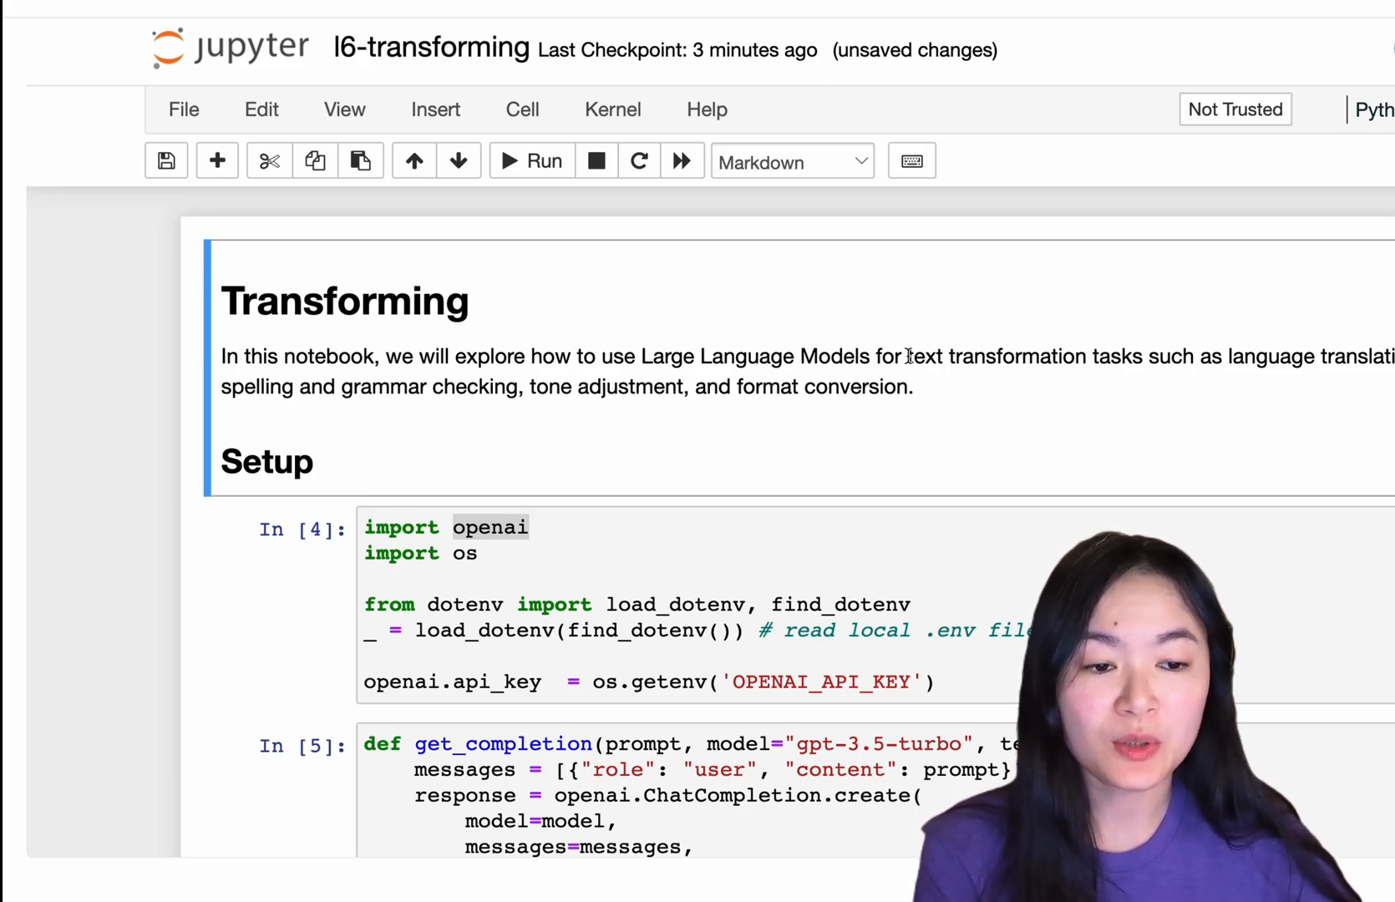
pyautogui.moveTo(908, 357); pyautogui.dragTo(995, 390)
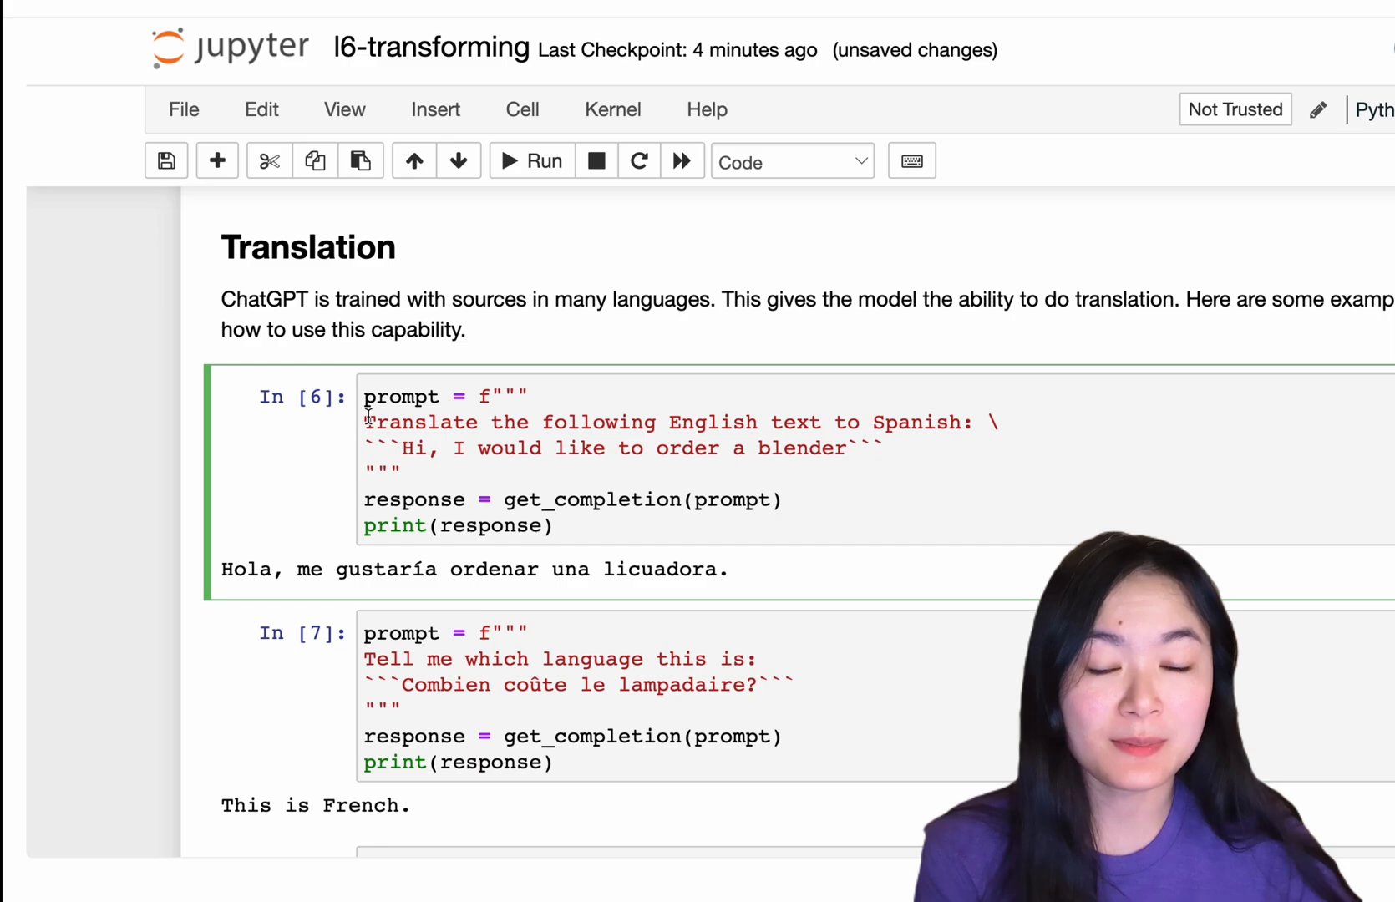
pyautogui.tripleClick(367, 423)
pyautogui.click(367, 422)
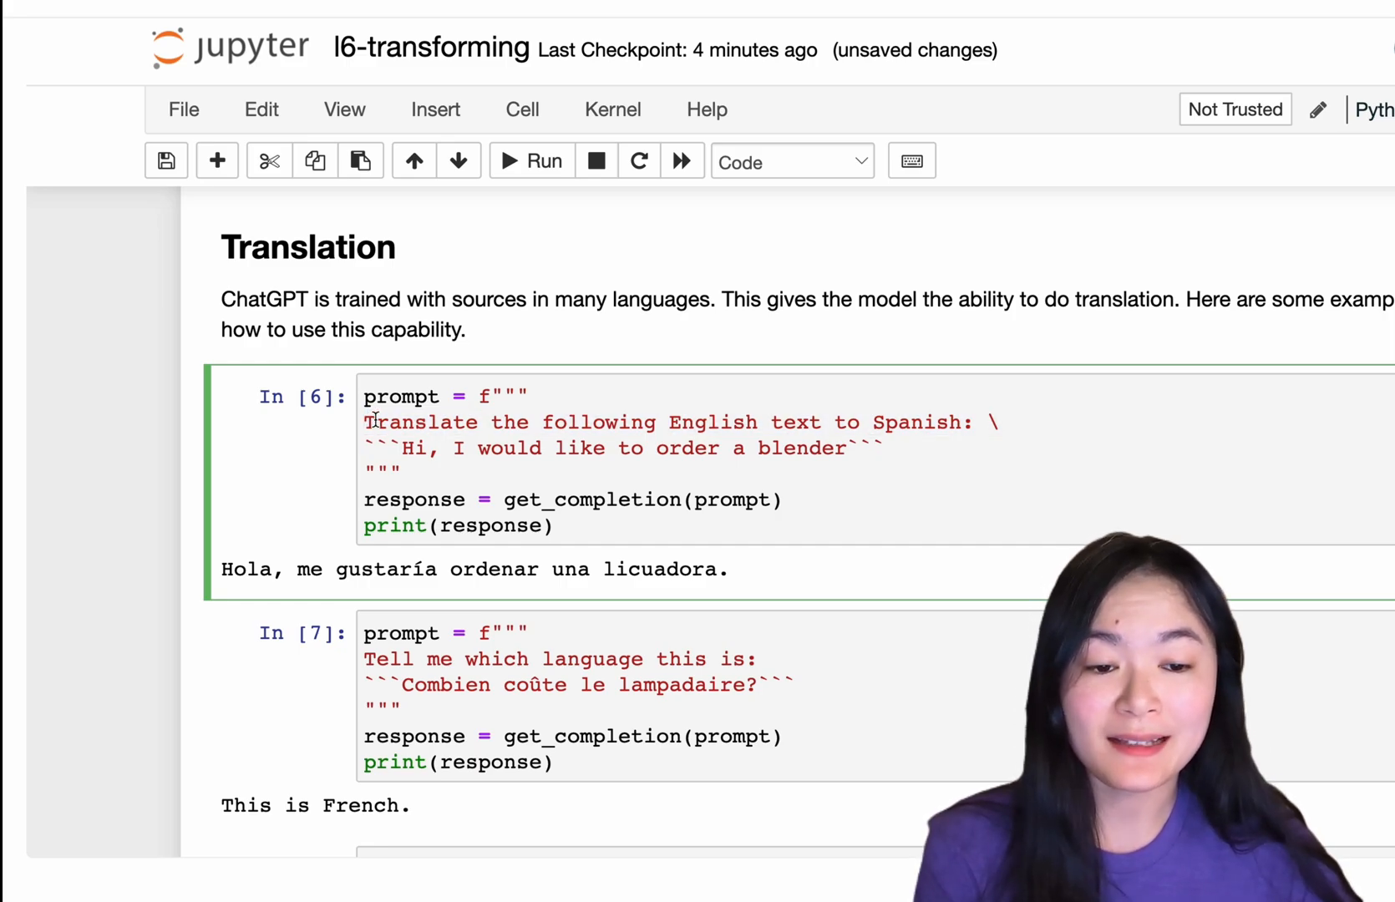
pyautogui.scroll(-4, 371, 423)
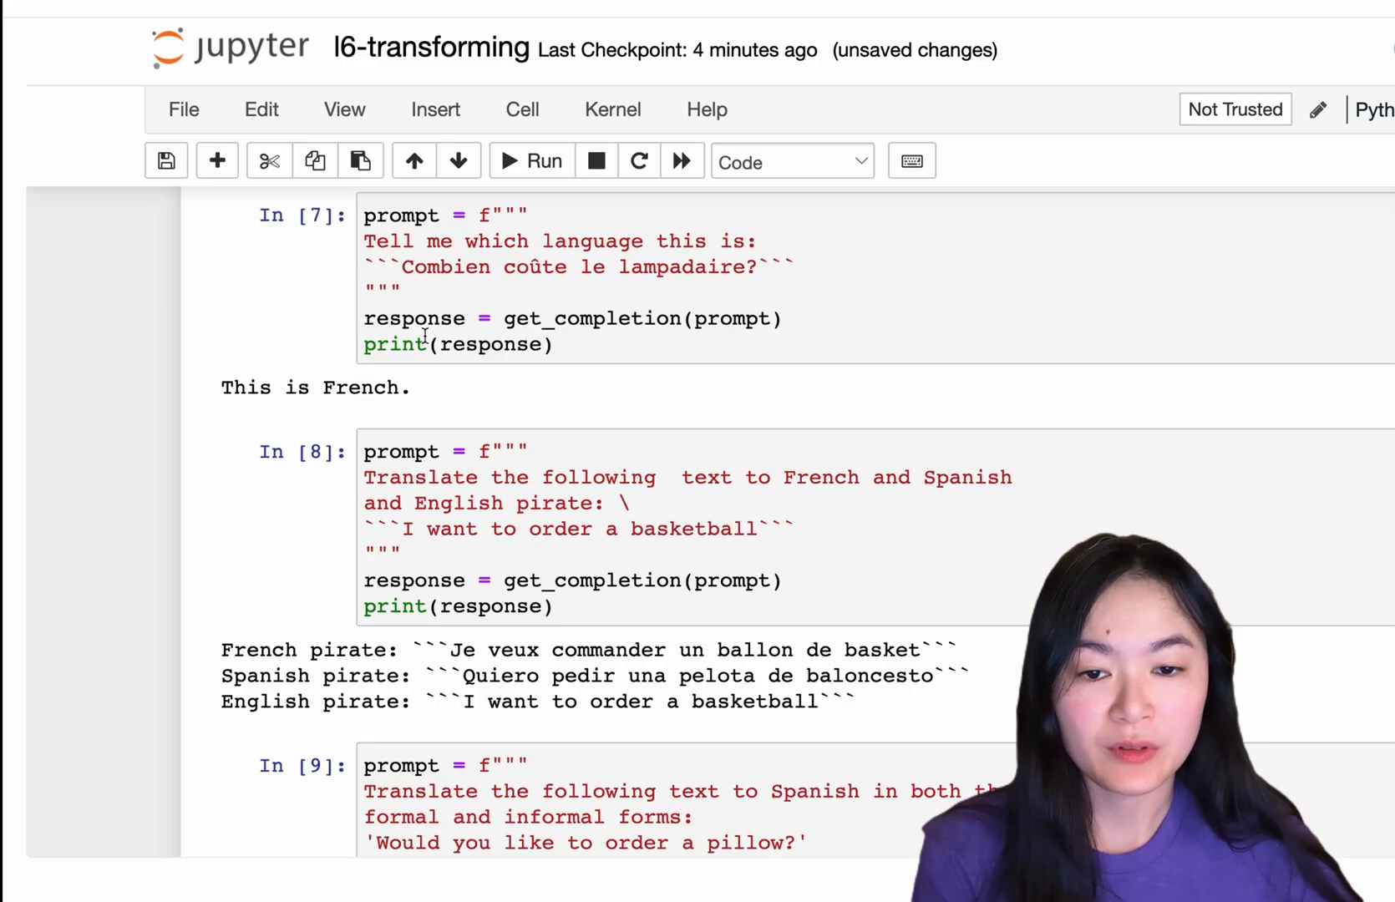
# Review the language-detection prompt and highlight the multi-language pirate translation request.
pyautogui.click(366, 240)
pyautogui.moveTo(366, 240)
pyautogui.mouseDown()
pyautogui.moveTo(542, 225)
pyautogui.moveTo(545, 241)
pyautogui.mouseUp()
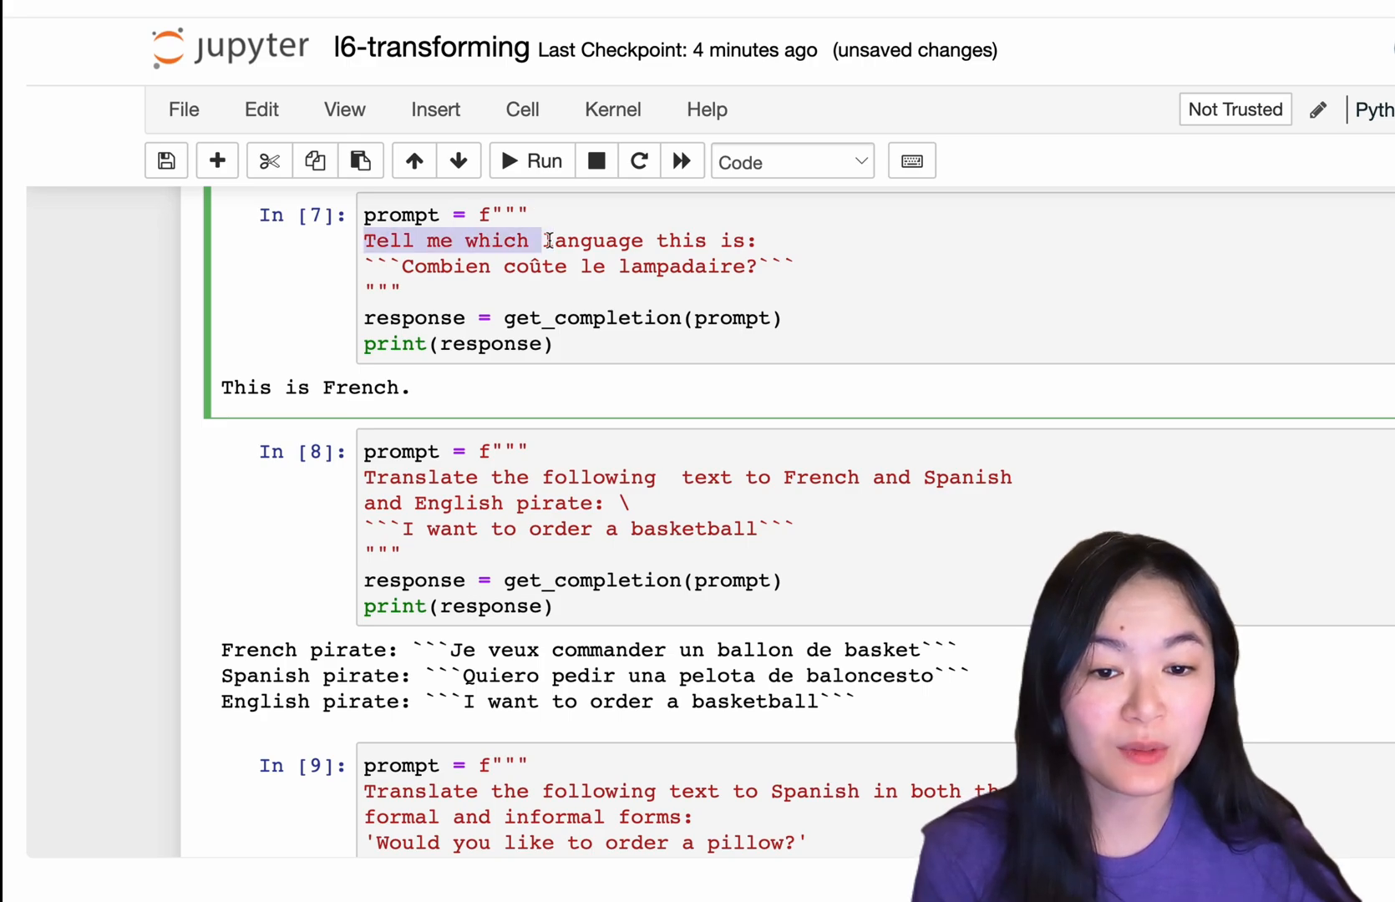
pyautogui.click(551, 241)
pyautogui.scroll(-3, 552, 273)
pyautogui.click(689, 215)
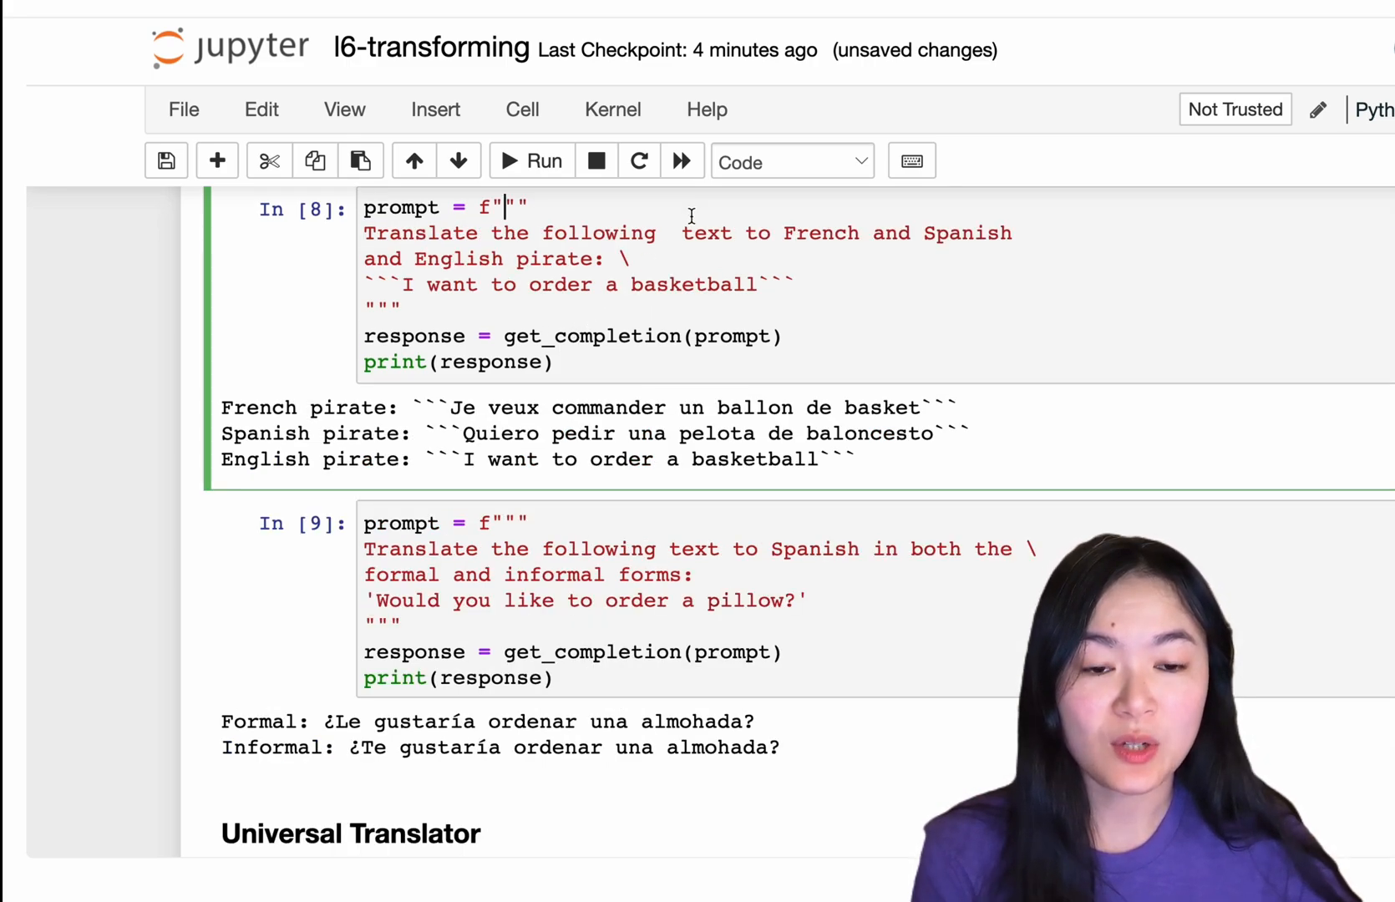
pyautogui.moveTo(694, 233); pyautogui.dragTo(698, 284)
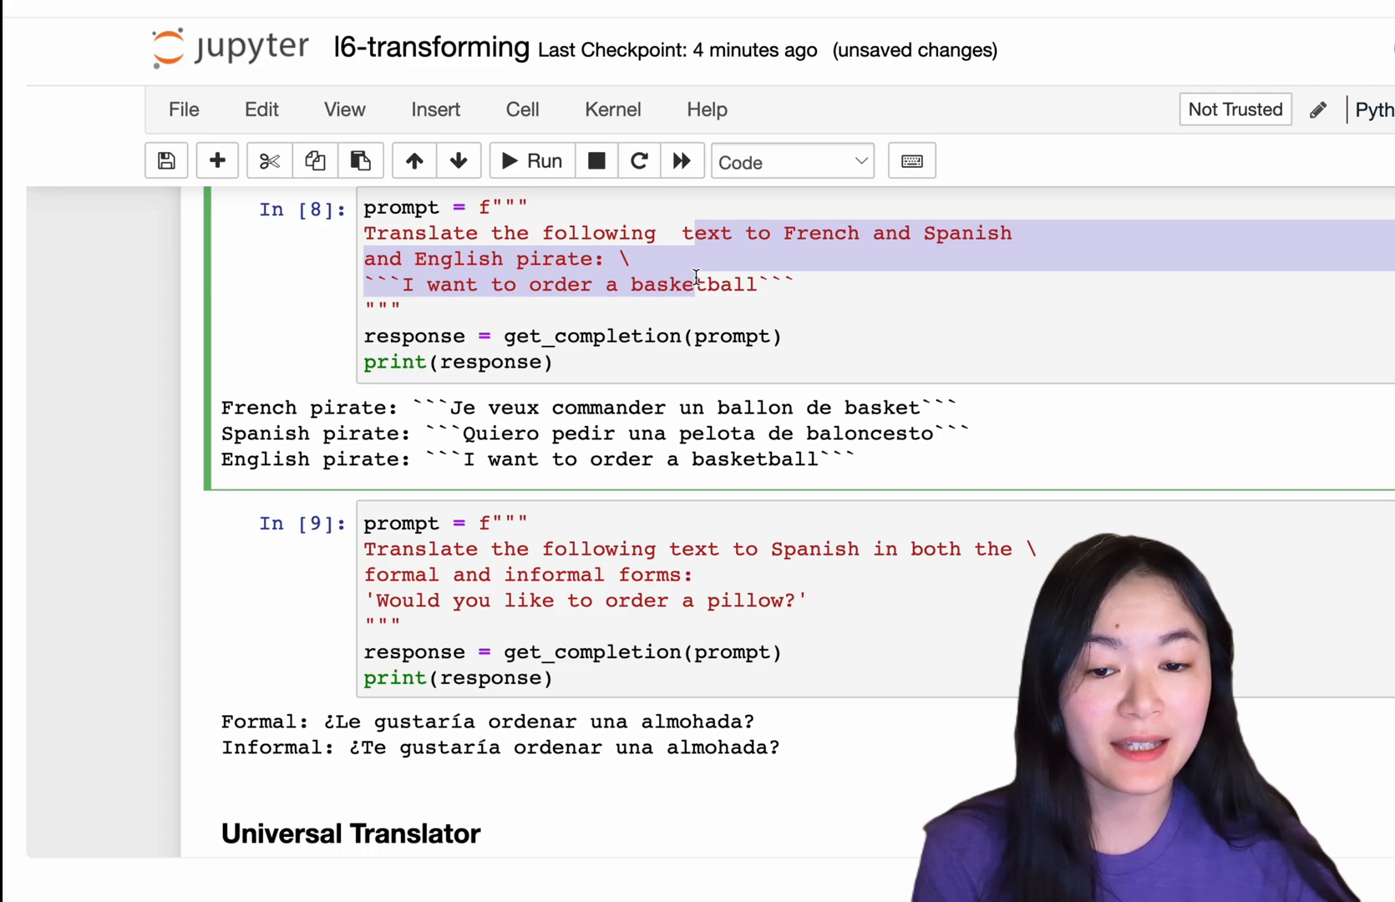
pyautogui.click(698, 285)
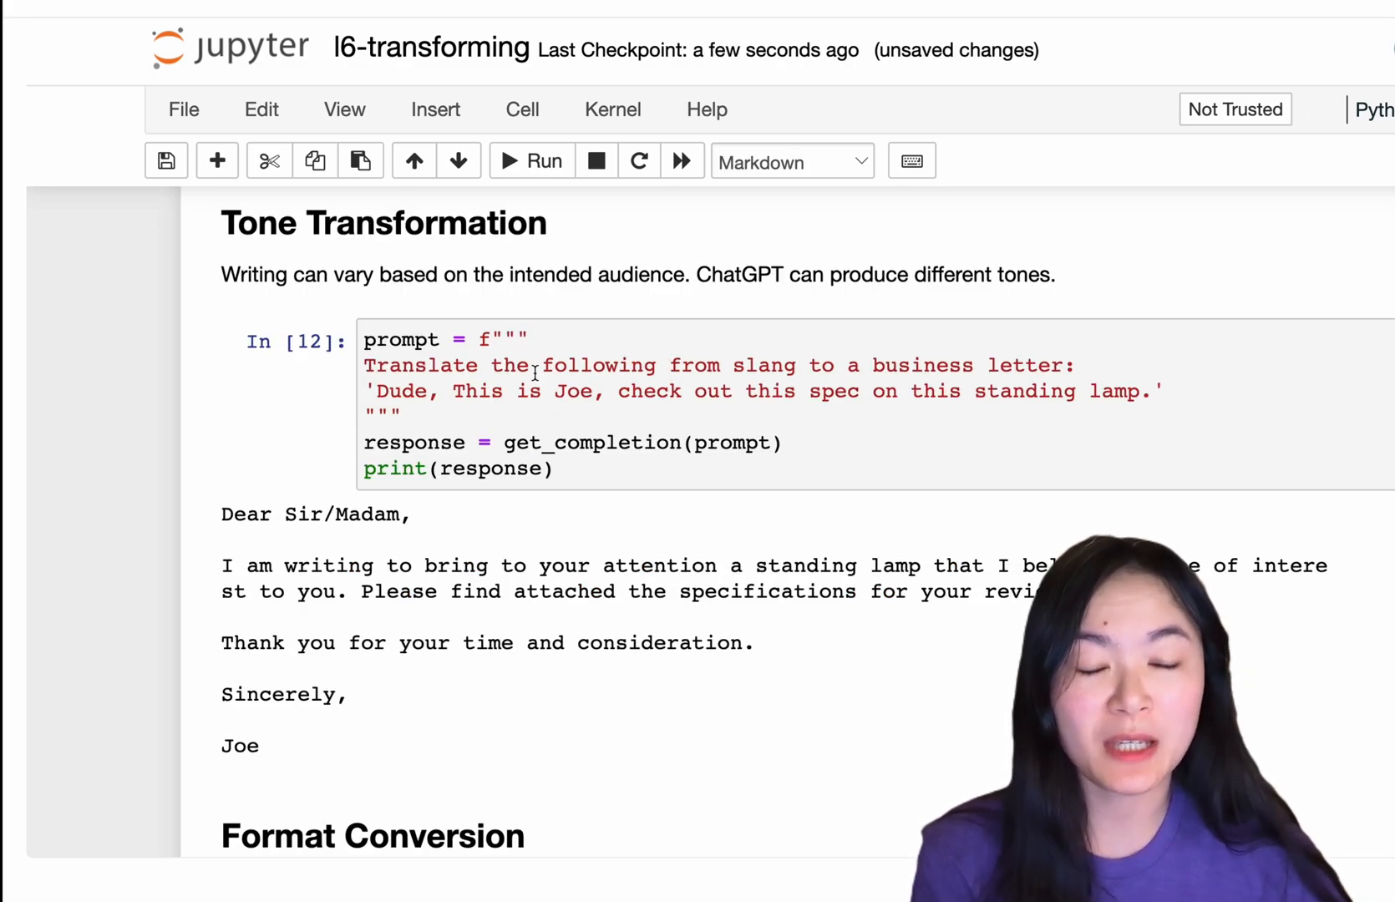
# Highlight the slang-to-business-letter instruction and move into the JSON-to-HTML conversion cell.
pyautogui.click(534, 371)
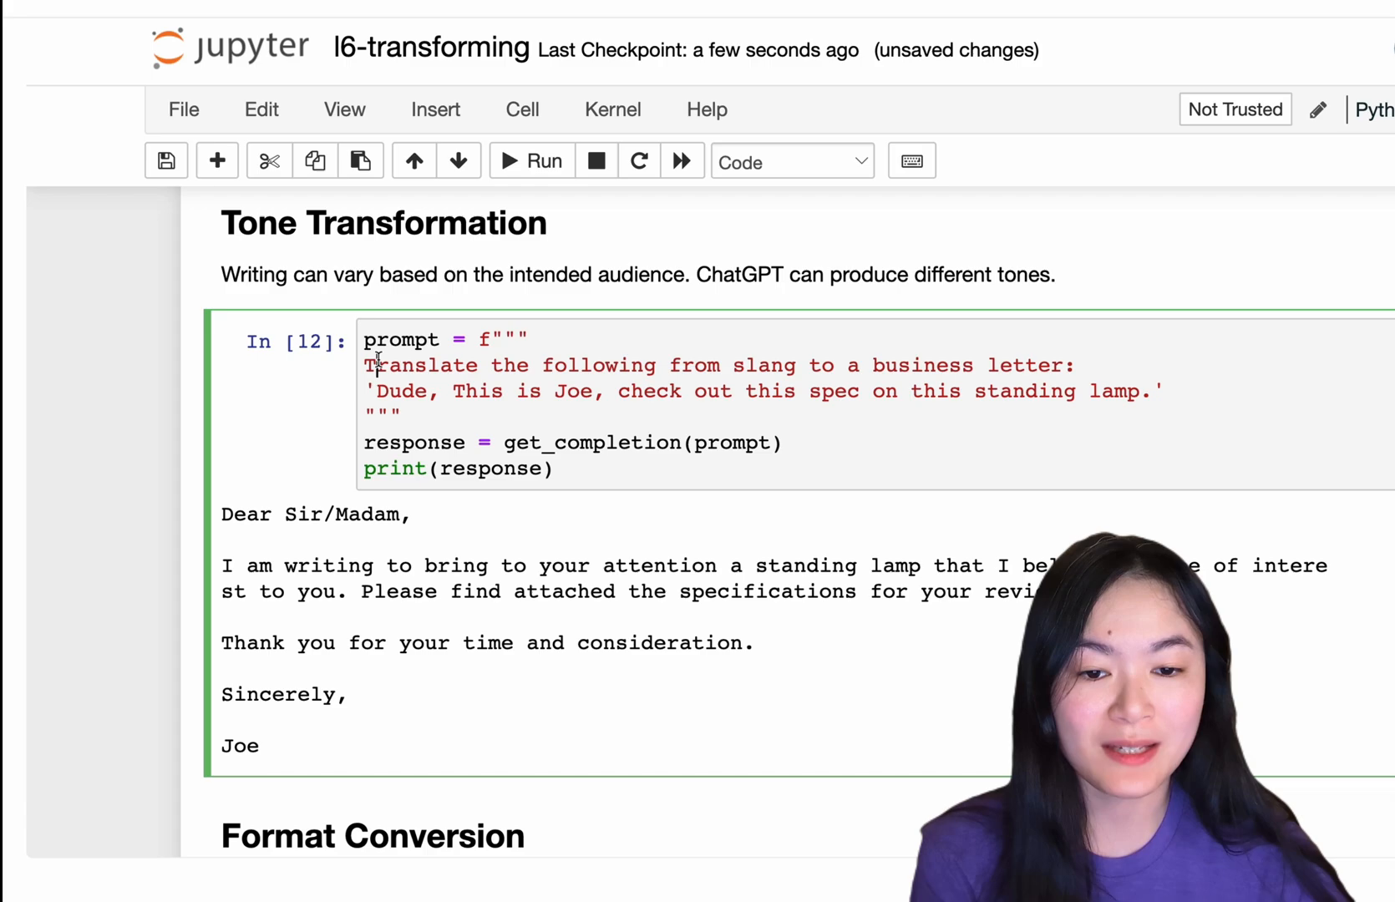
pyautogui.moveTo(366, 365); pyautogui.dragTo(723, 374)
pyautogui.click(849, 369)
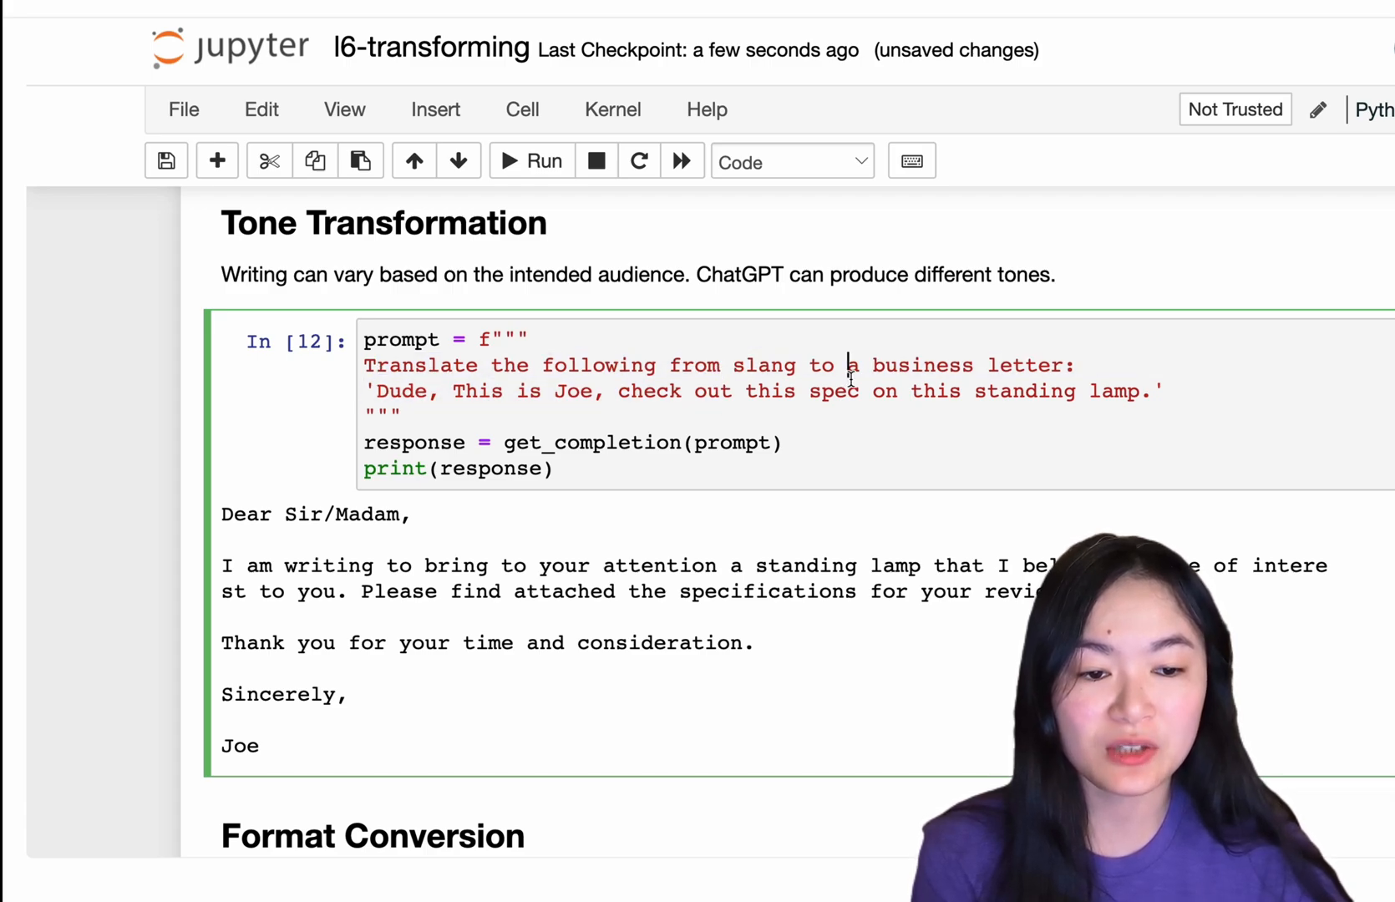
pyautogui.scroll(-5, 186, 553)
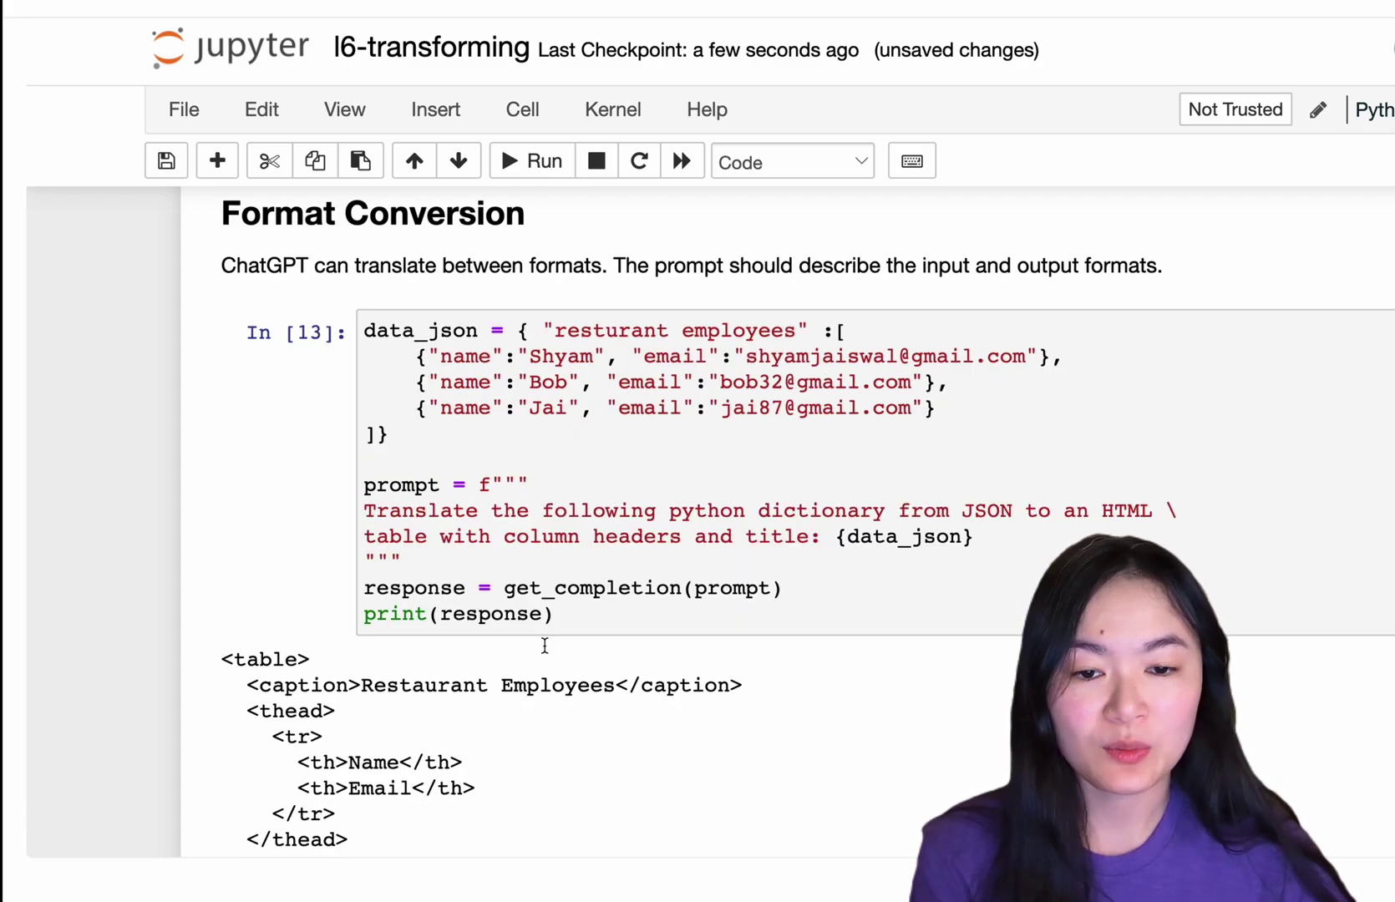
pyautogui.click(551, 446)
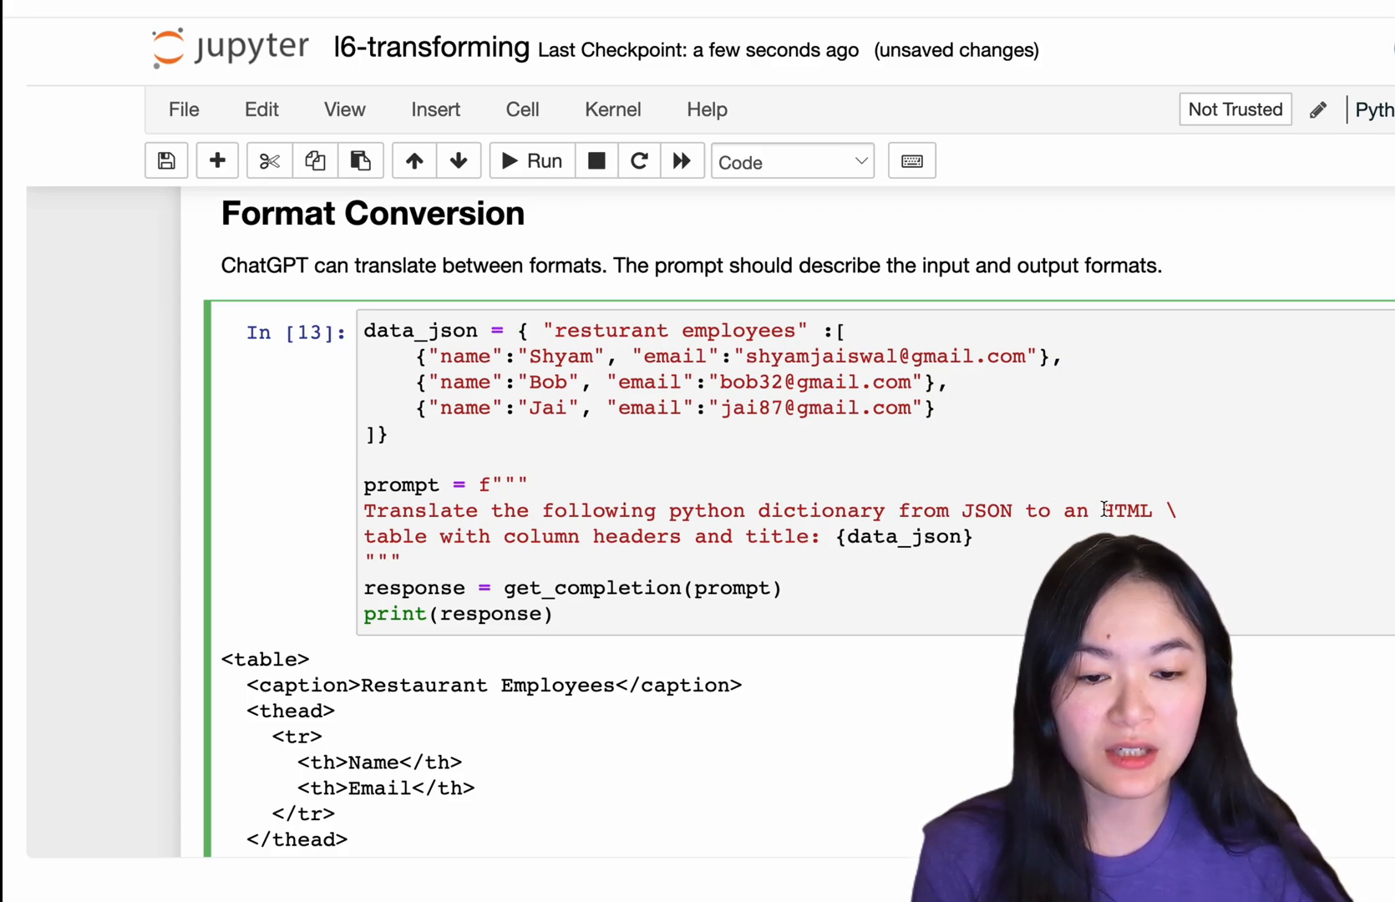
pyautogui.scroll(-3, 1101, 511)
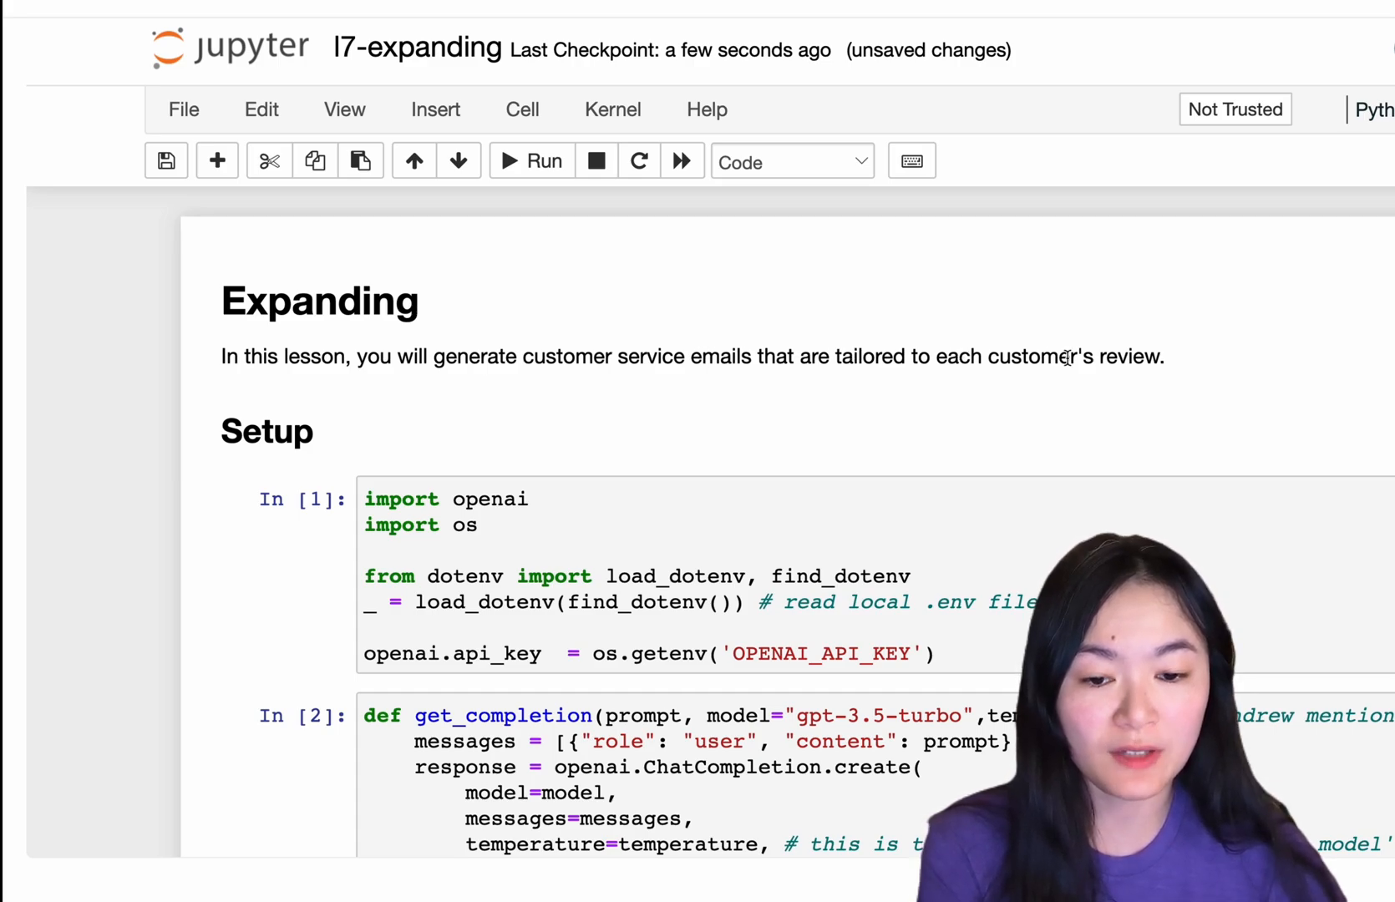
pyautogui.scroll(-10, 1068, 358)
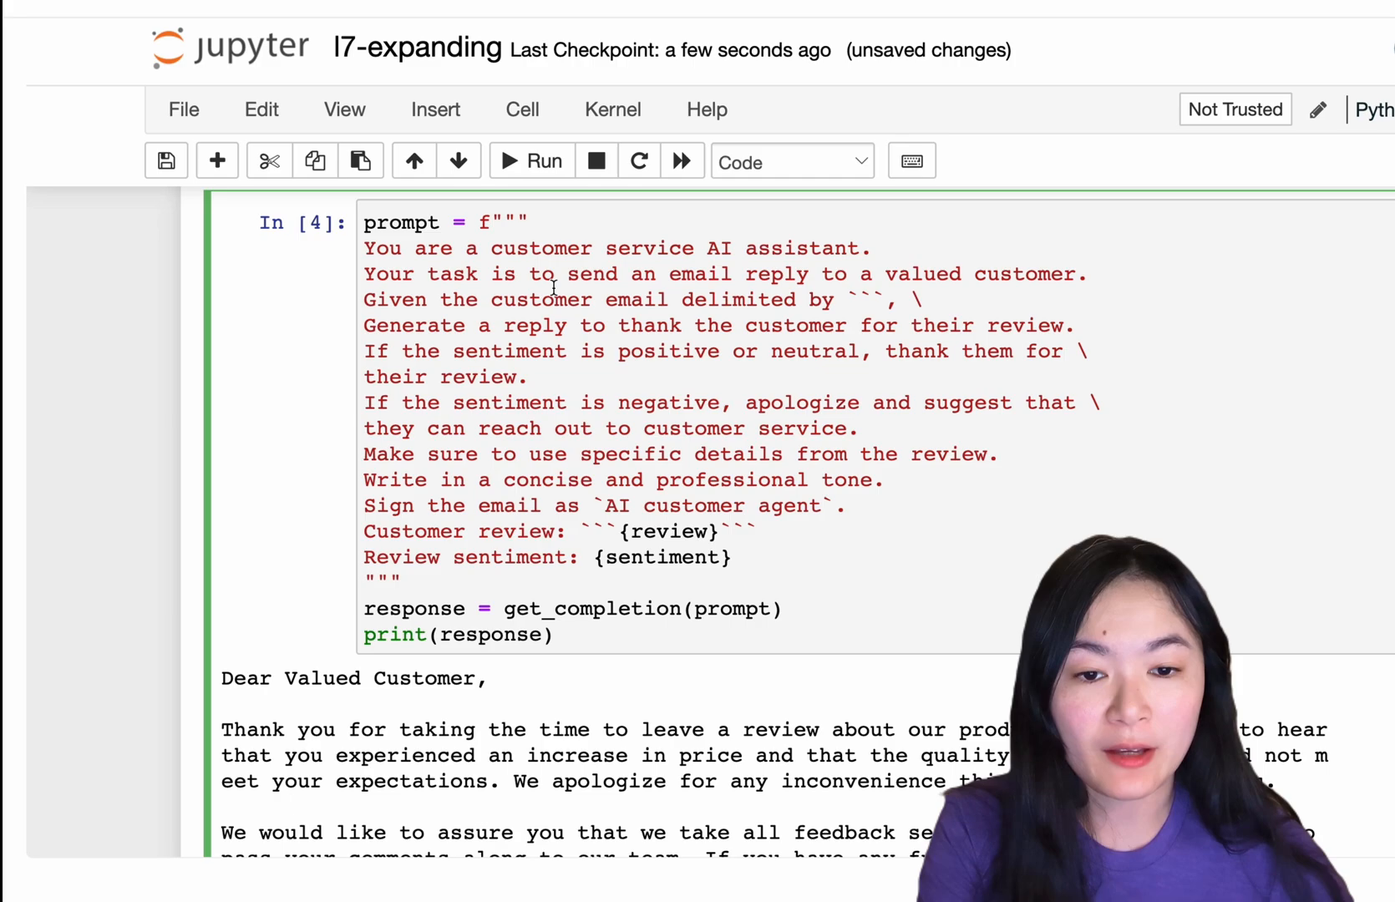
pyautogui.moveTo(566, 274); pyautogui.dragTo(1092, 276)
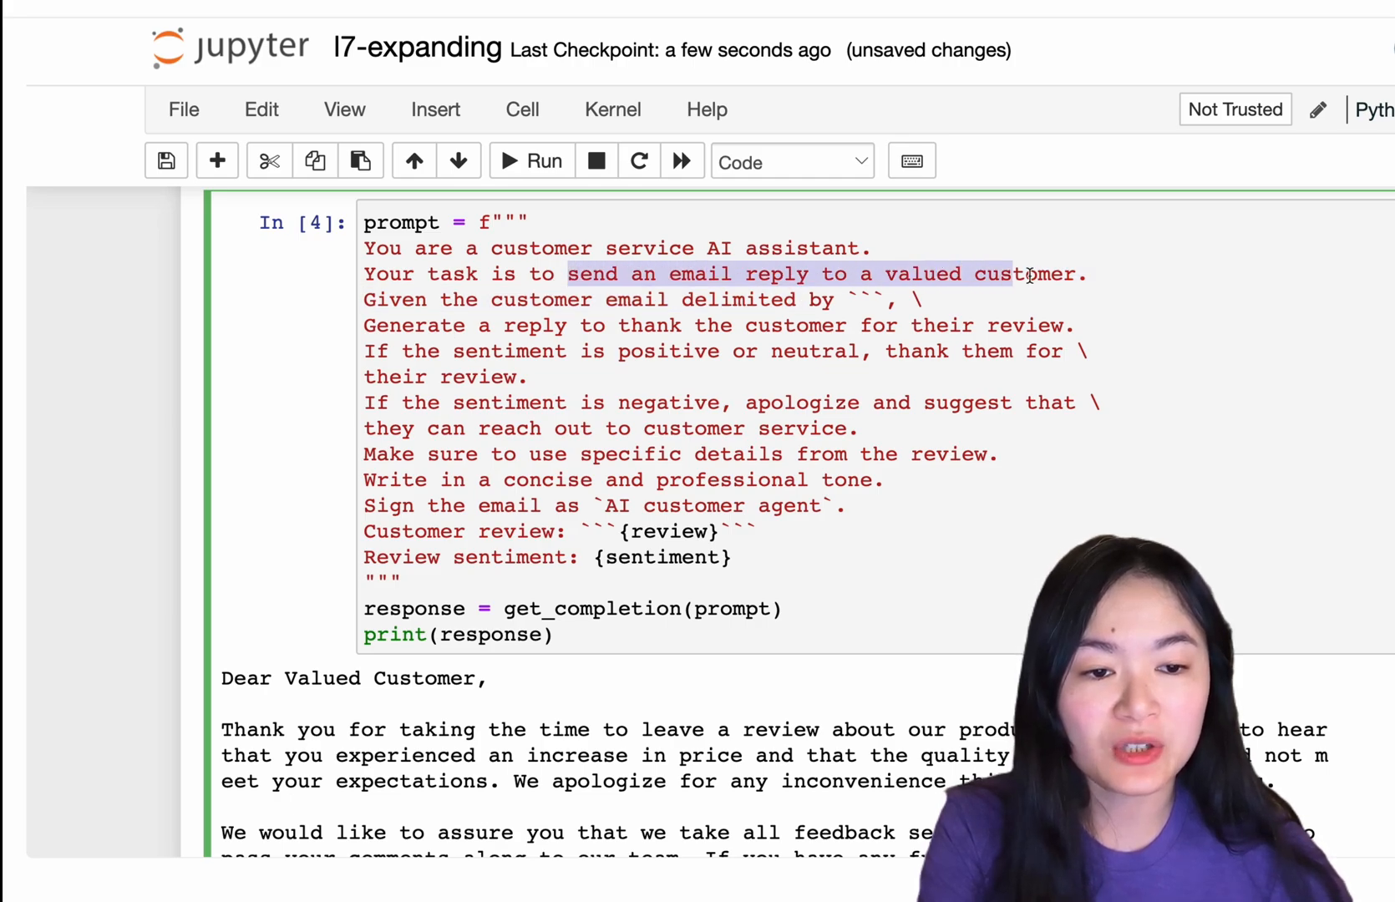
pyautogui.click(997, 348)
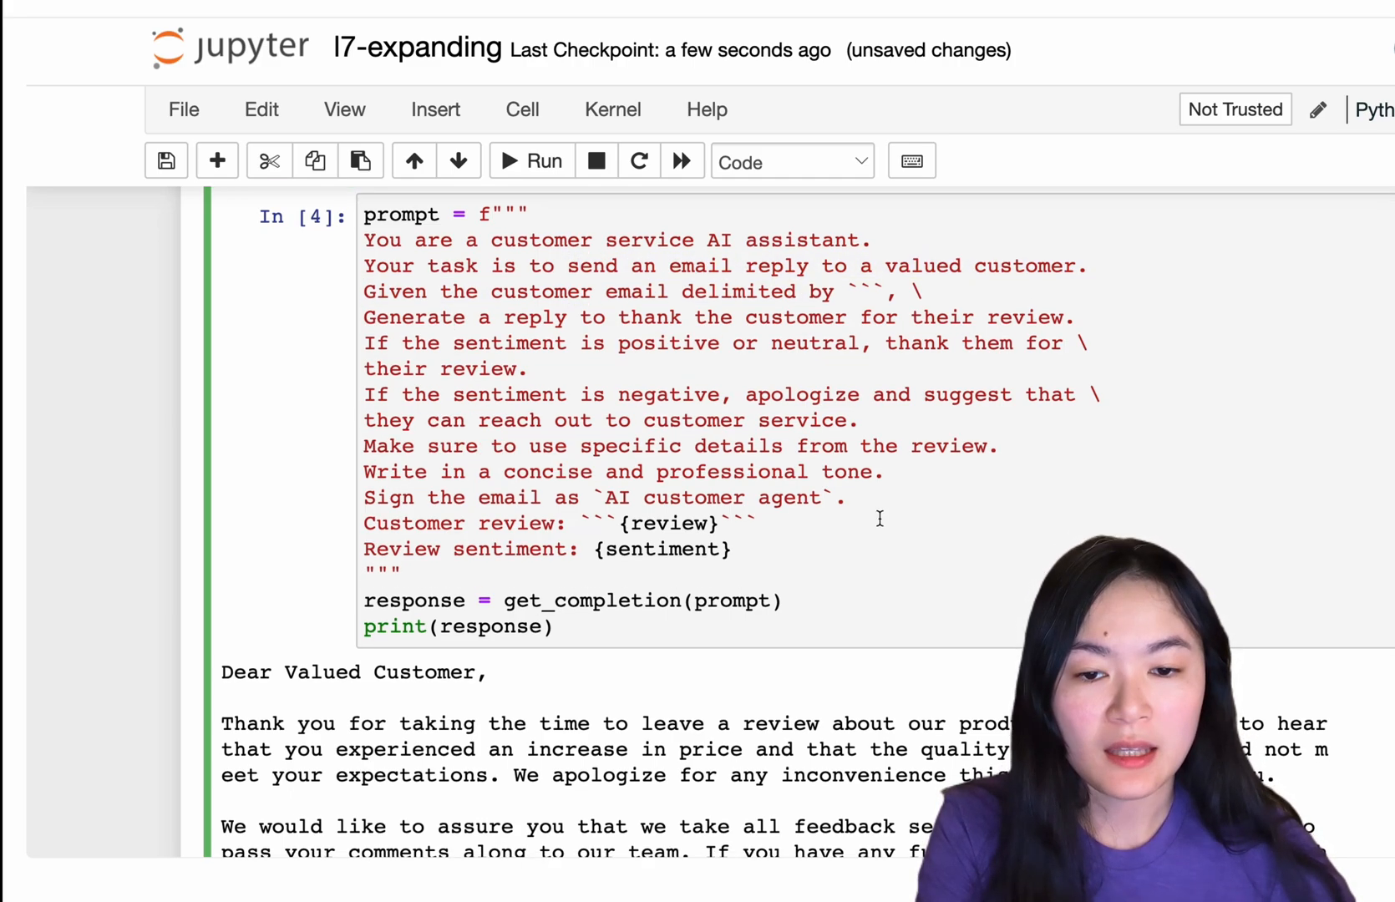
pyautogui.moveTo(365, 343); pyautogui.dragTo(545, 368)
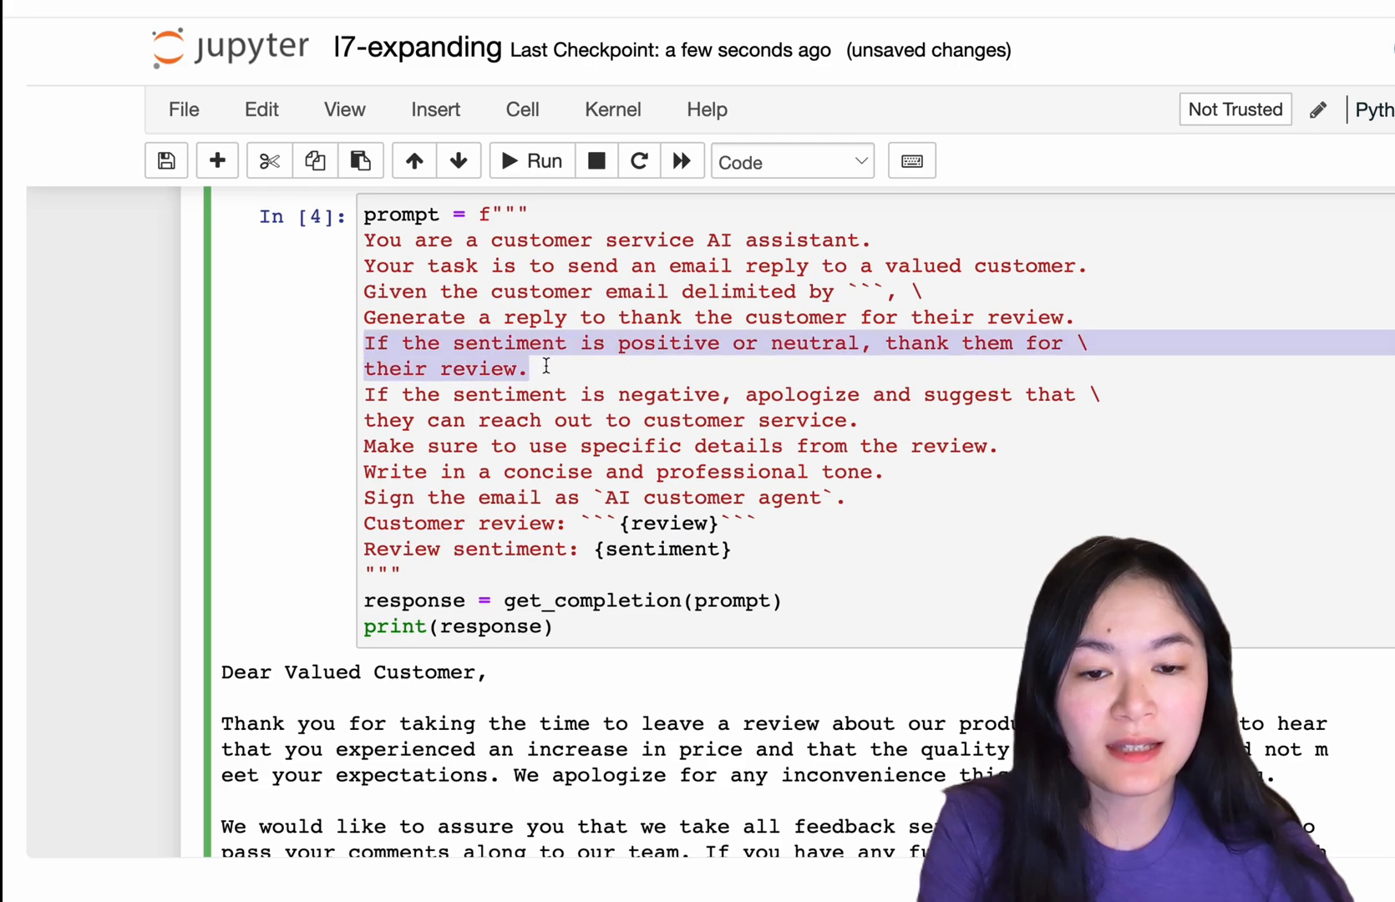
pyautogui.click(545, 367)
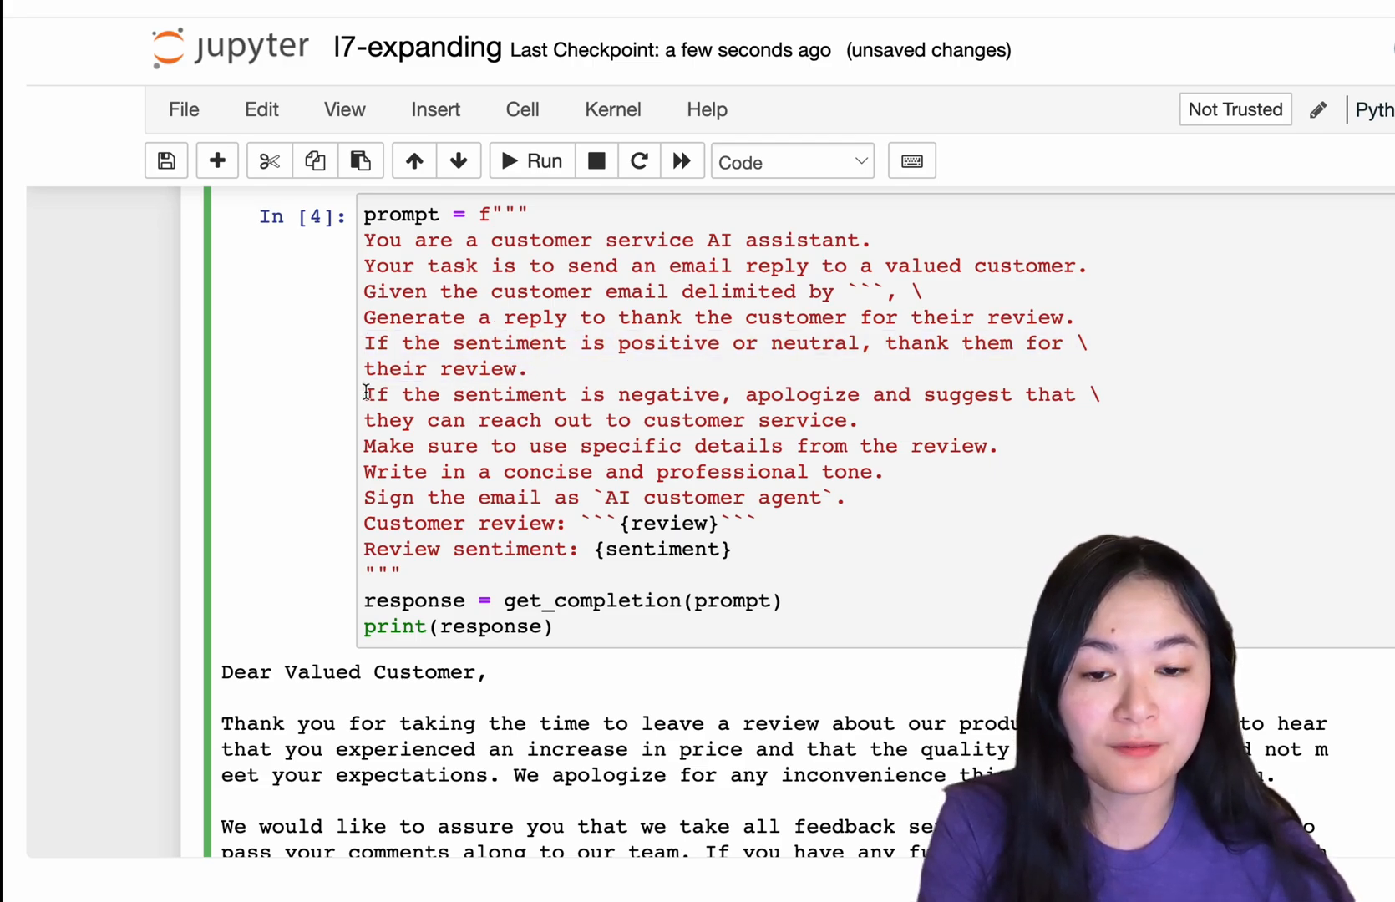
pyautogui.moveTo(364, 395); pyautogui.dragTo(368, 441)
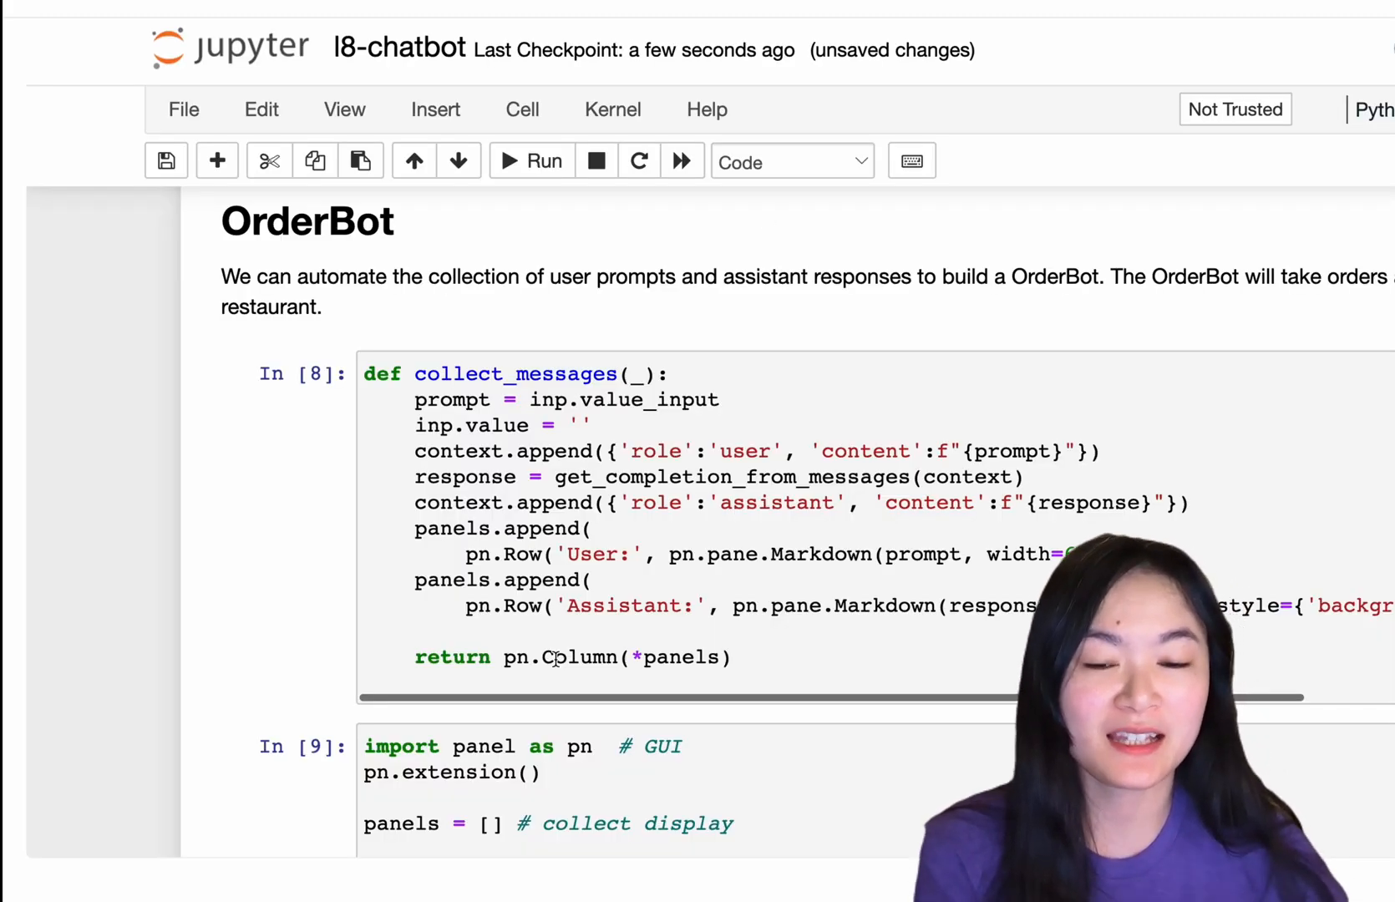
# Highlight the 'import panel' line and the pizza-restaurant OrderBot role in the system message.
pyautogui.moveTo(361, 745); pyautogui.dragTo(698, 745)
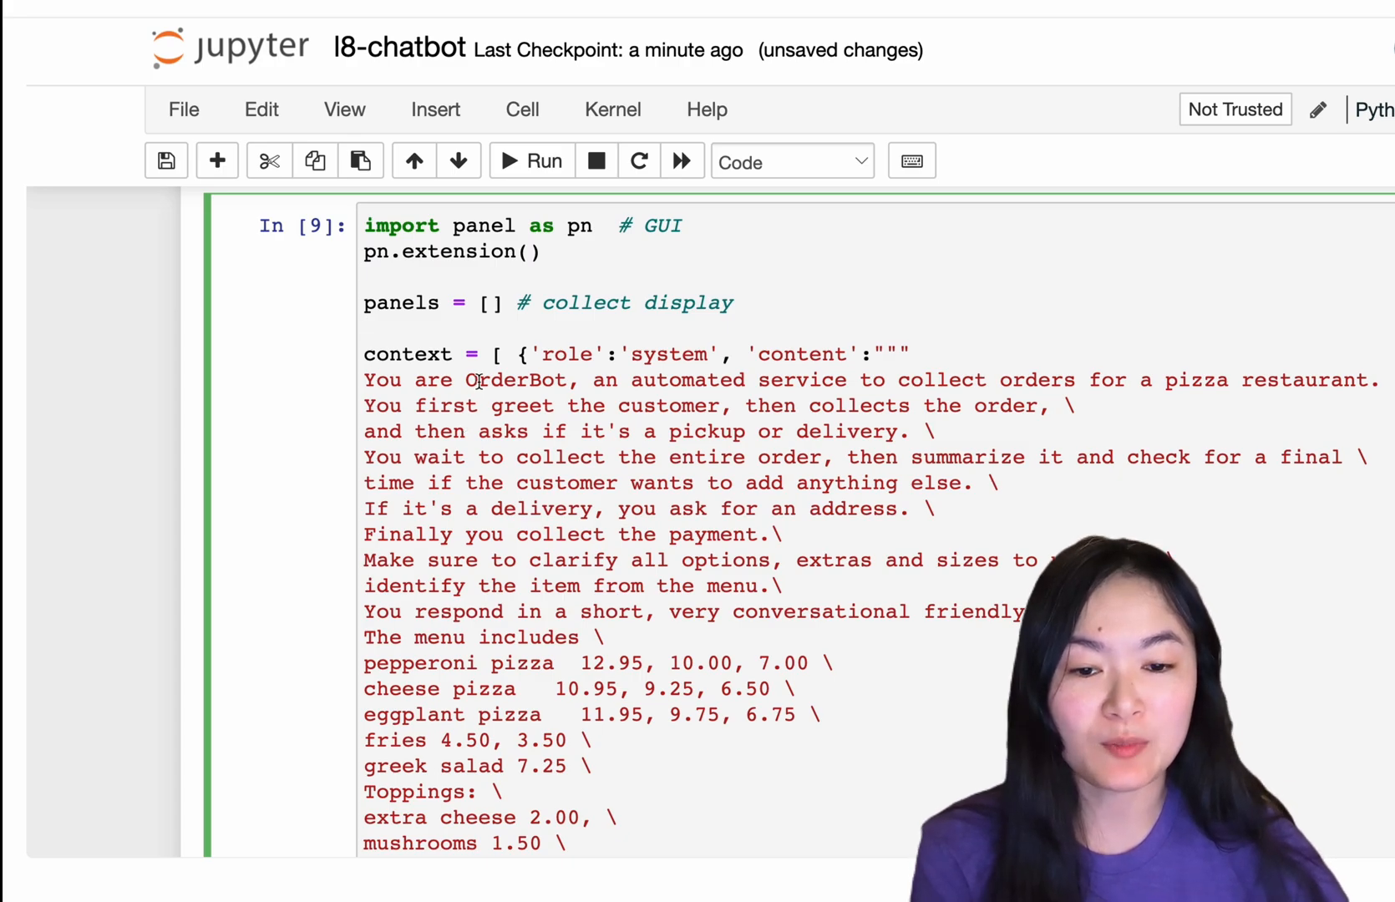
pyautogui.moveTo(923, 379); pyautogui.dragTo(1255, 379)
pyautogui.click(1256, 381)
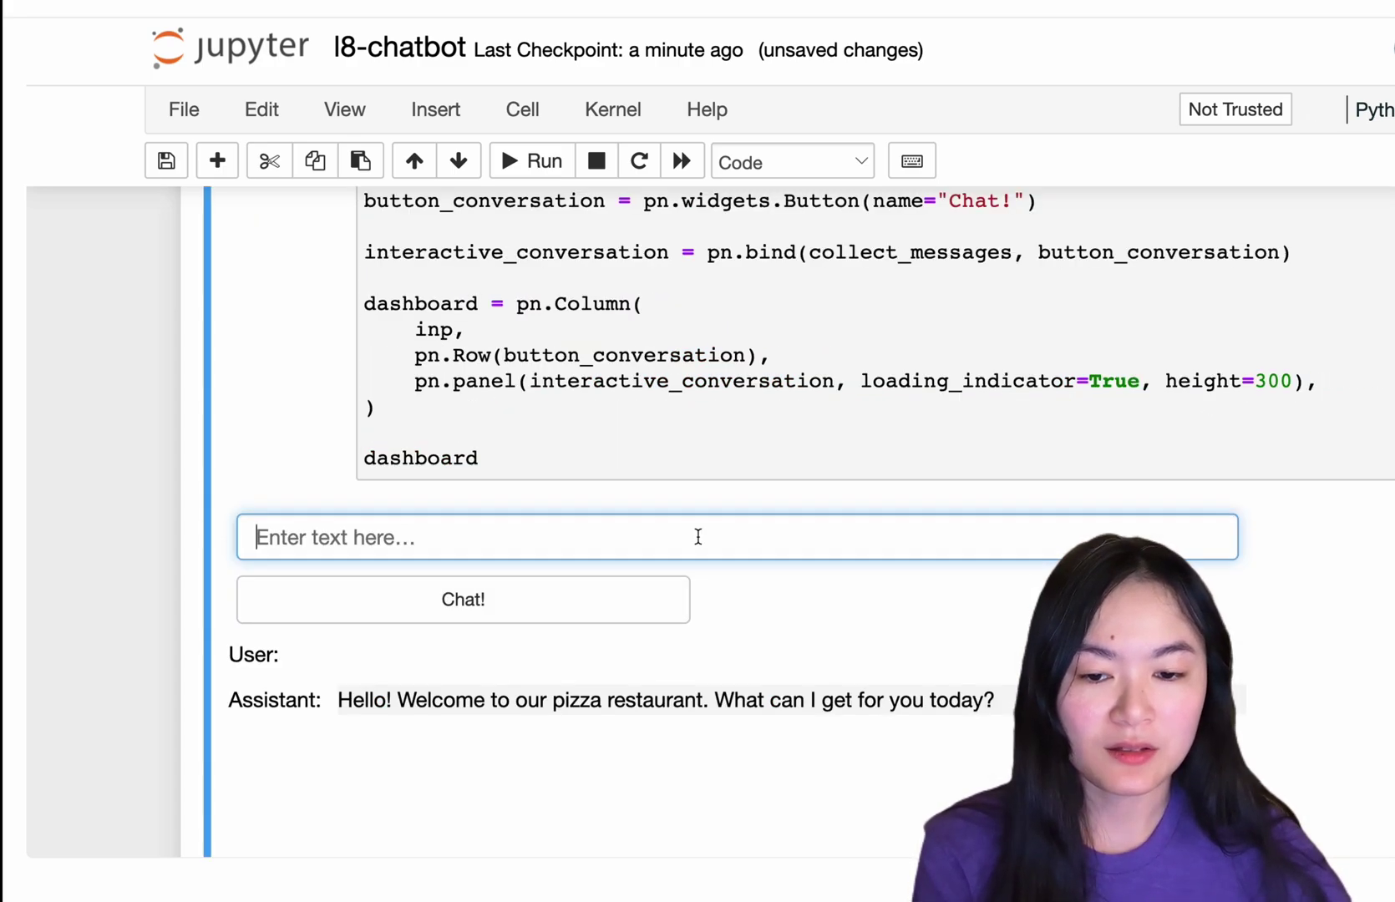
# Chat with the OrderBot: request a pizza, ask about prices, then order a medium eggplant pizza.
pyautogui.click(720, 456)
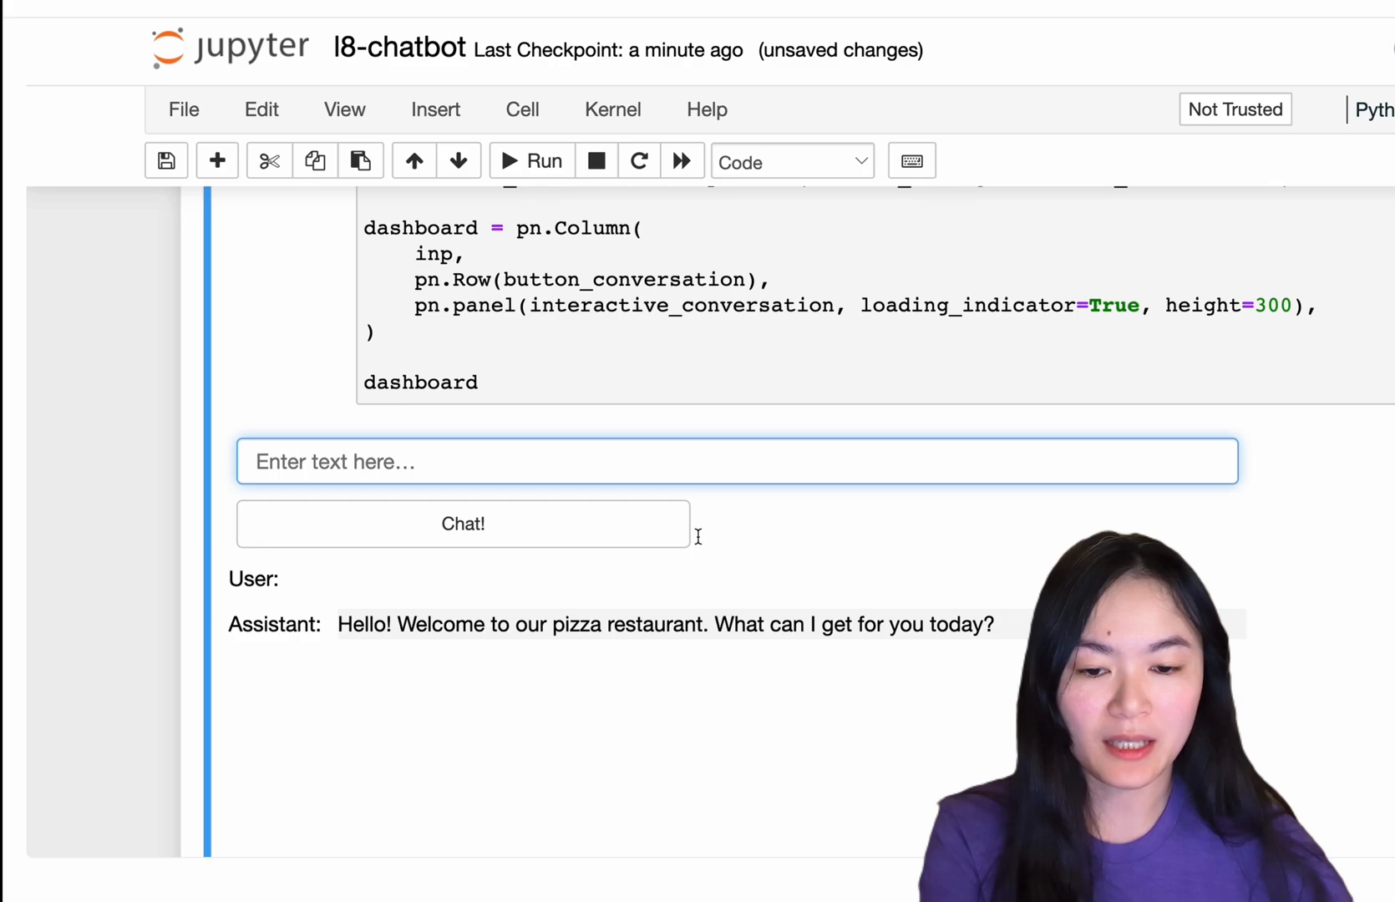
pyautogui.write("I'd like to ")
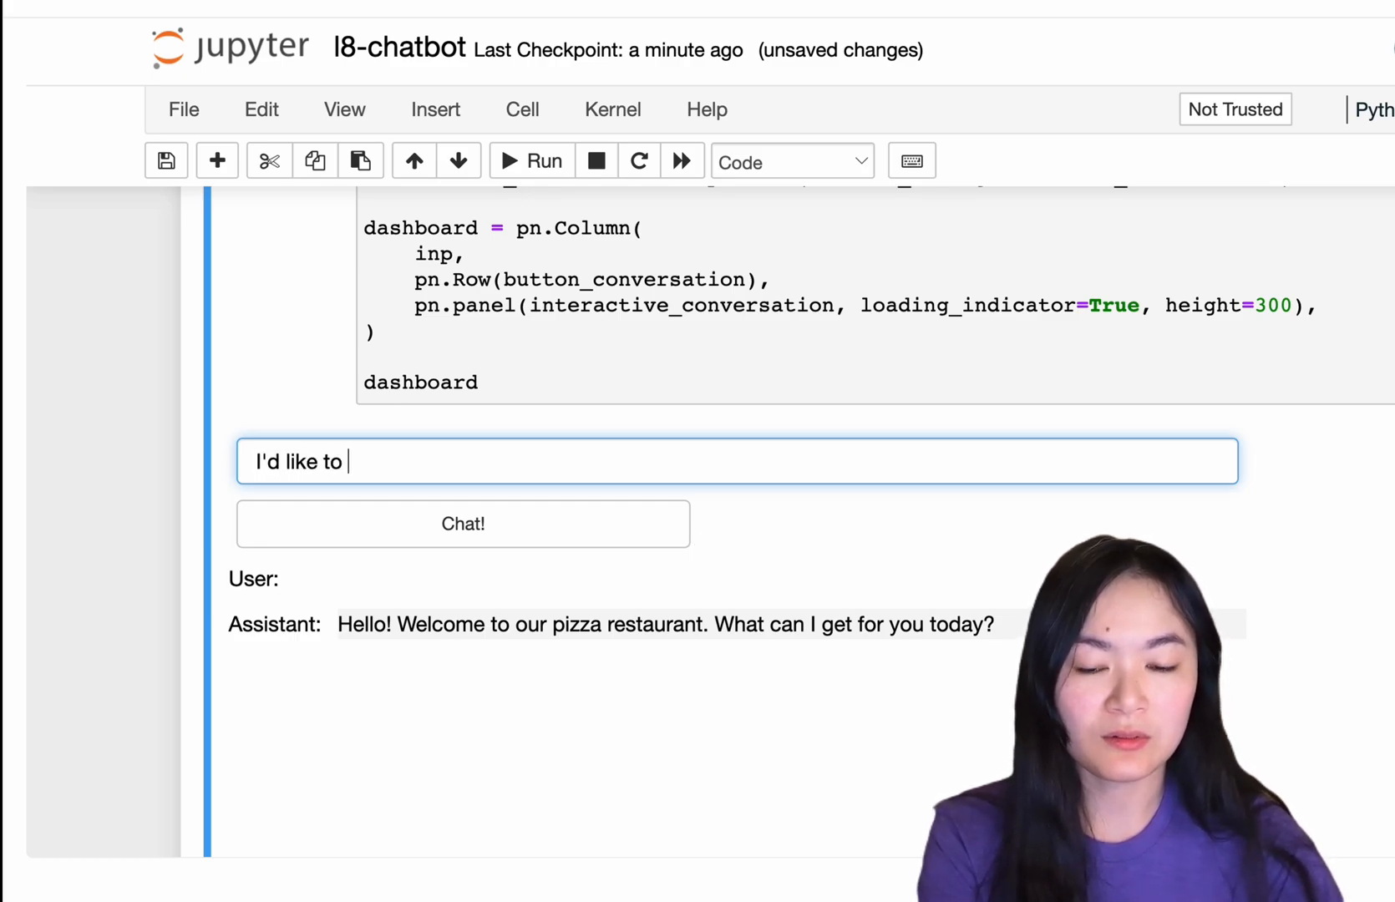
pyautogui.write('order a piz')
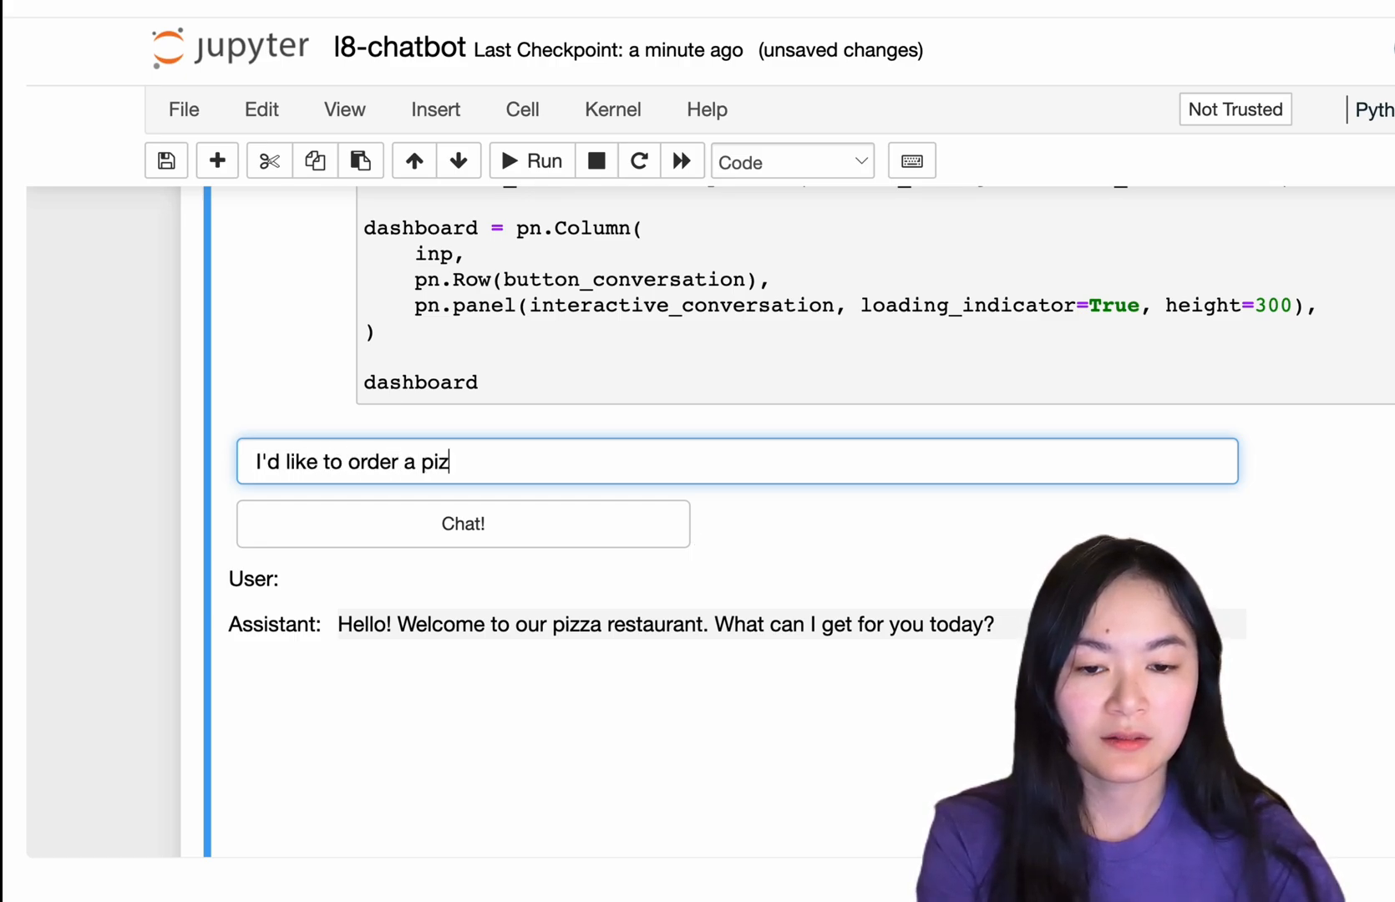
pyautogui.write('za')
pyautogui.press('Return')
pyautogui.write('How much are they?')
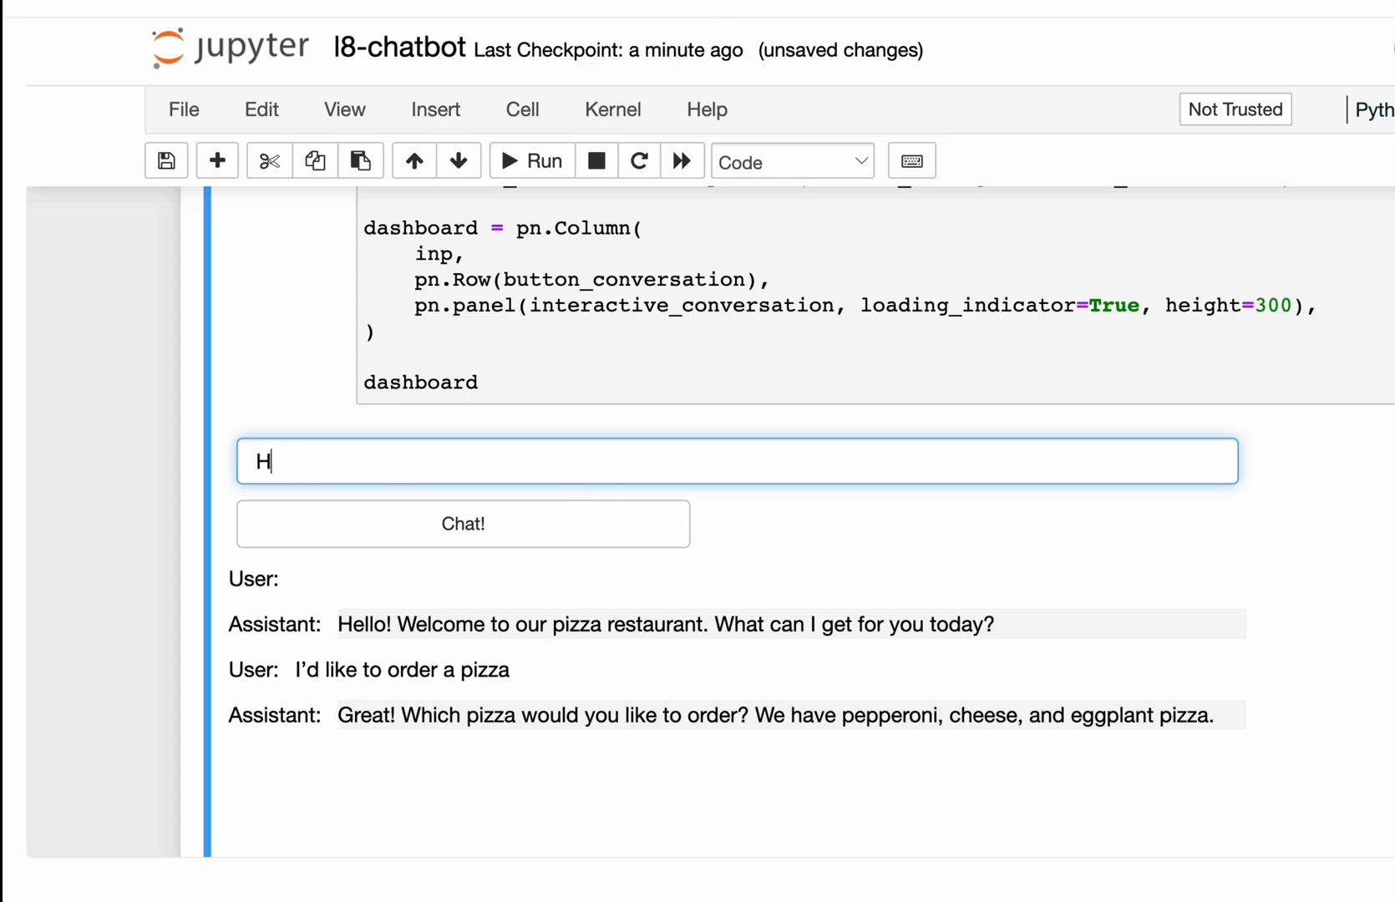
pyautogui.click(589, 523)
pyautogui.write('medium eggplant plea')
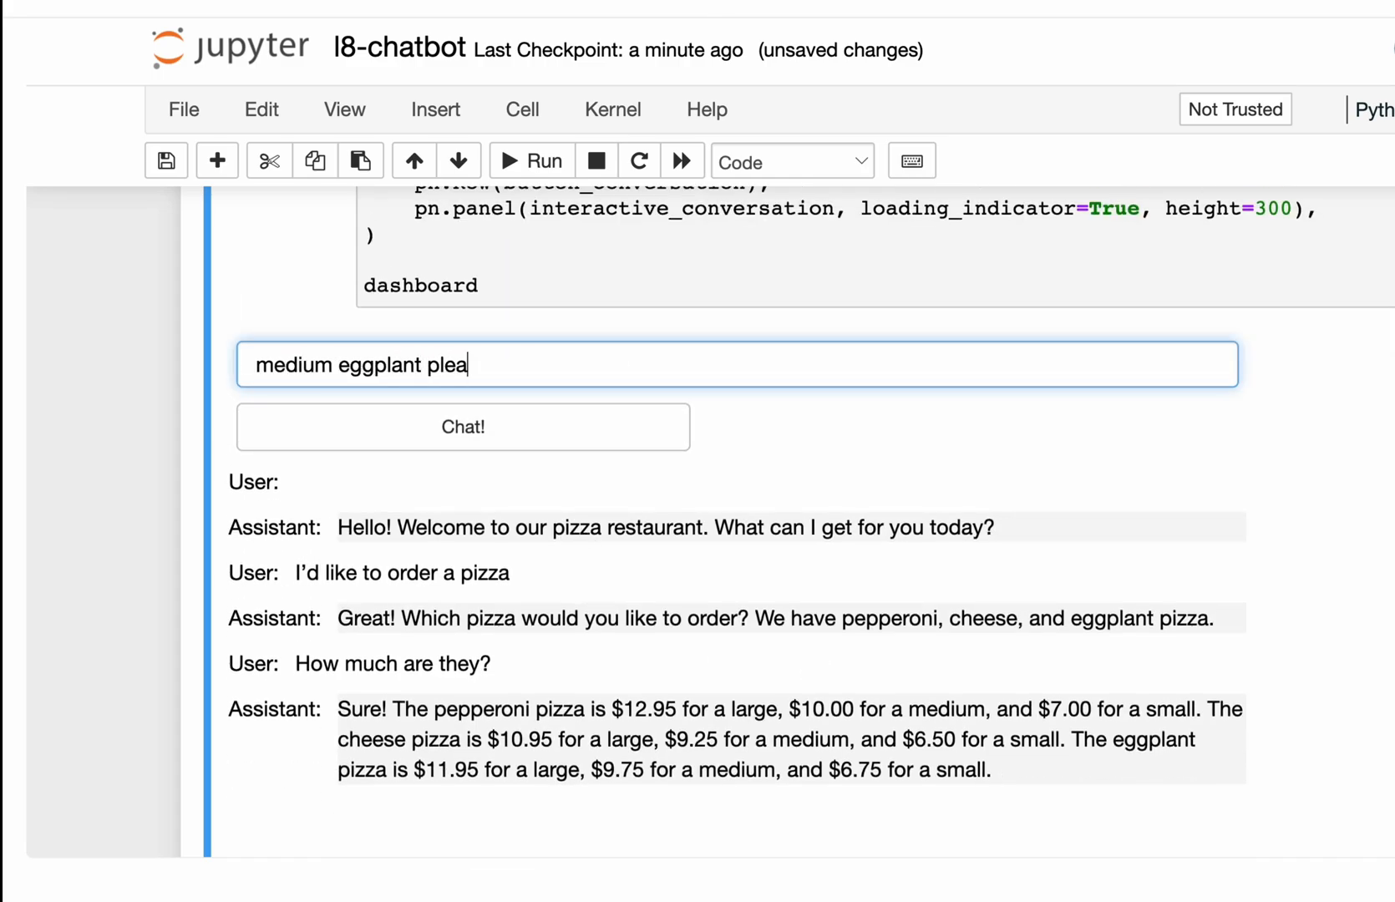
pyautogui.write('se')
pyautogui.press('Return')
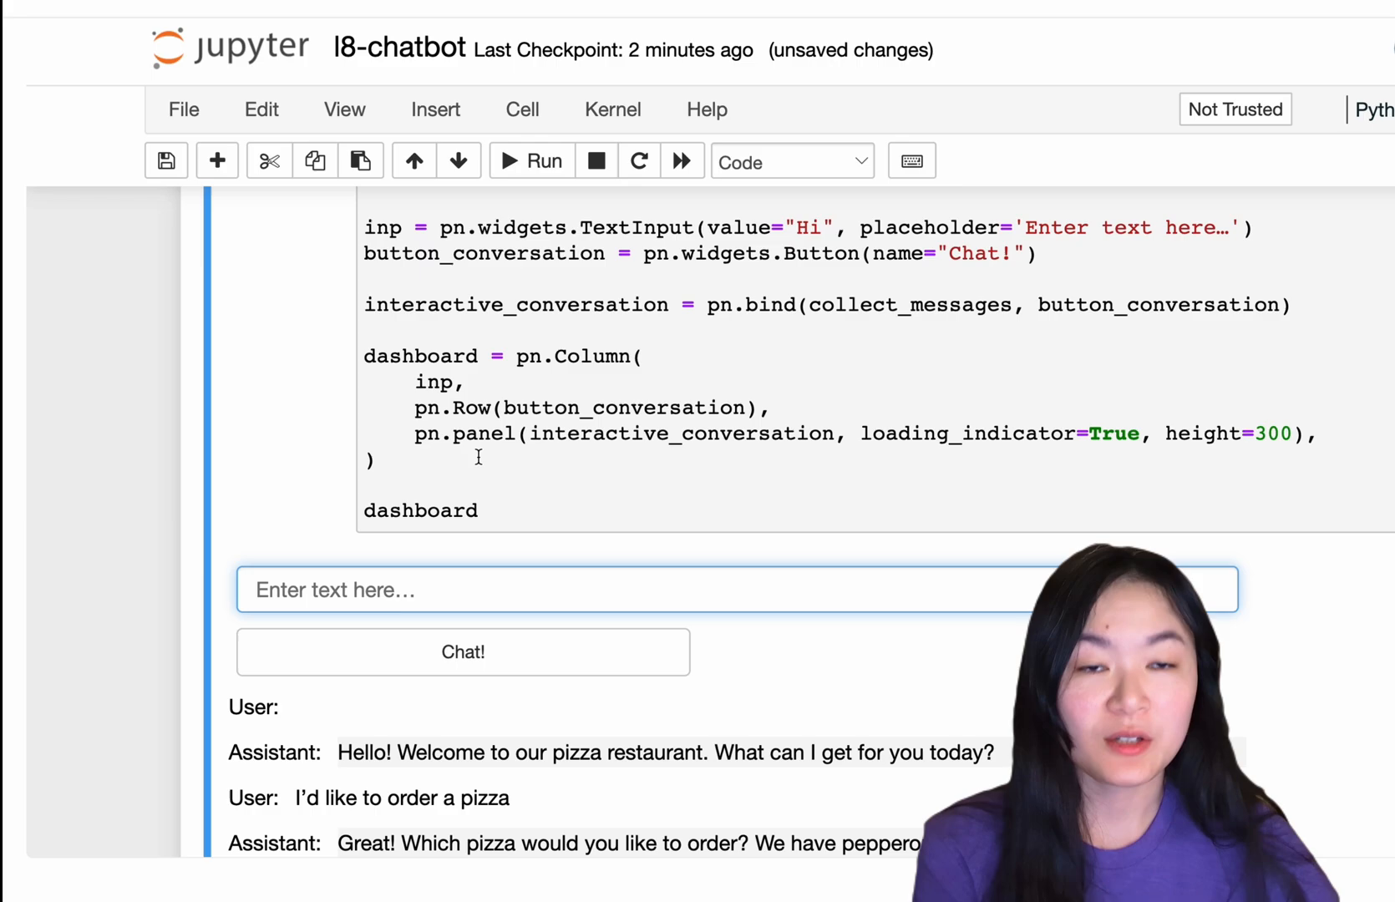
# Highlight collect_messages bound to button_conversation in the dashboard code cell.
pyautogui.click(598, 227)
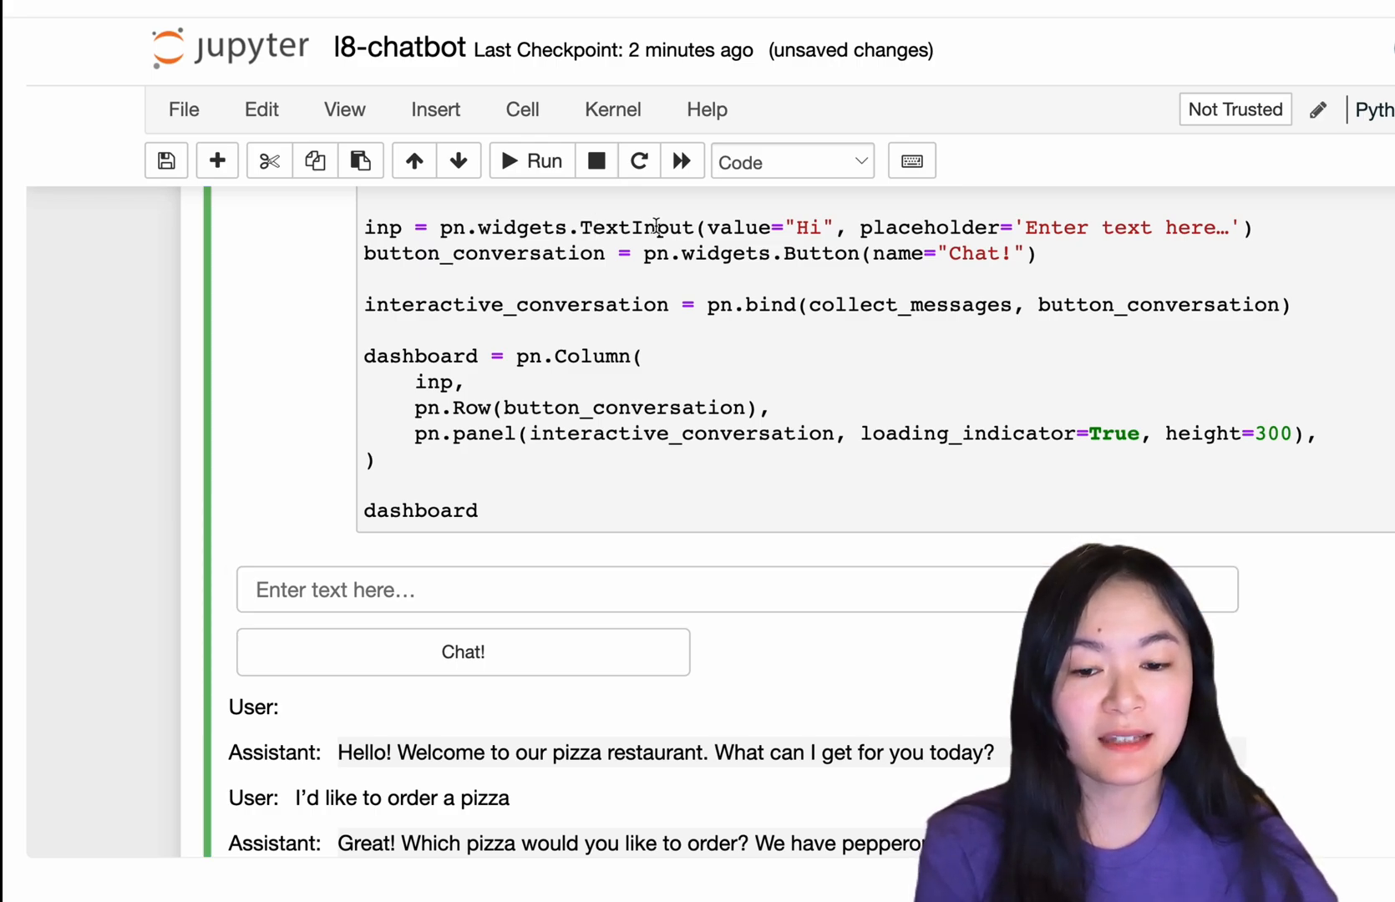
pyautogui.click(265, 590)
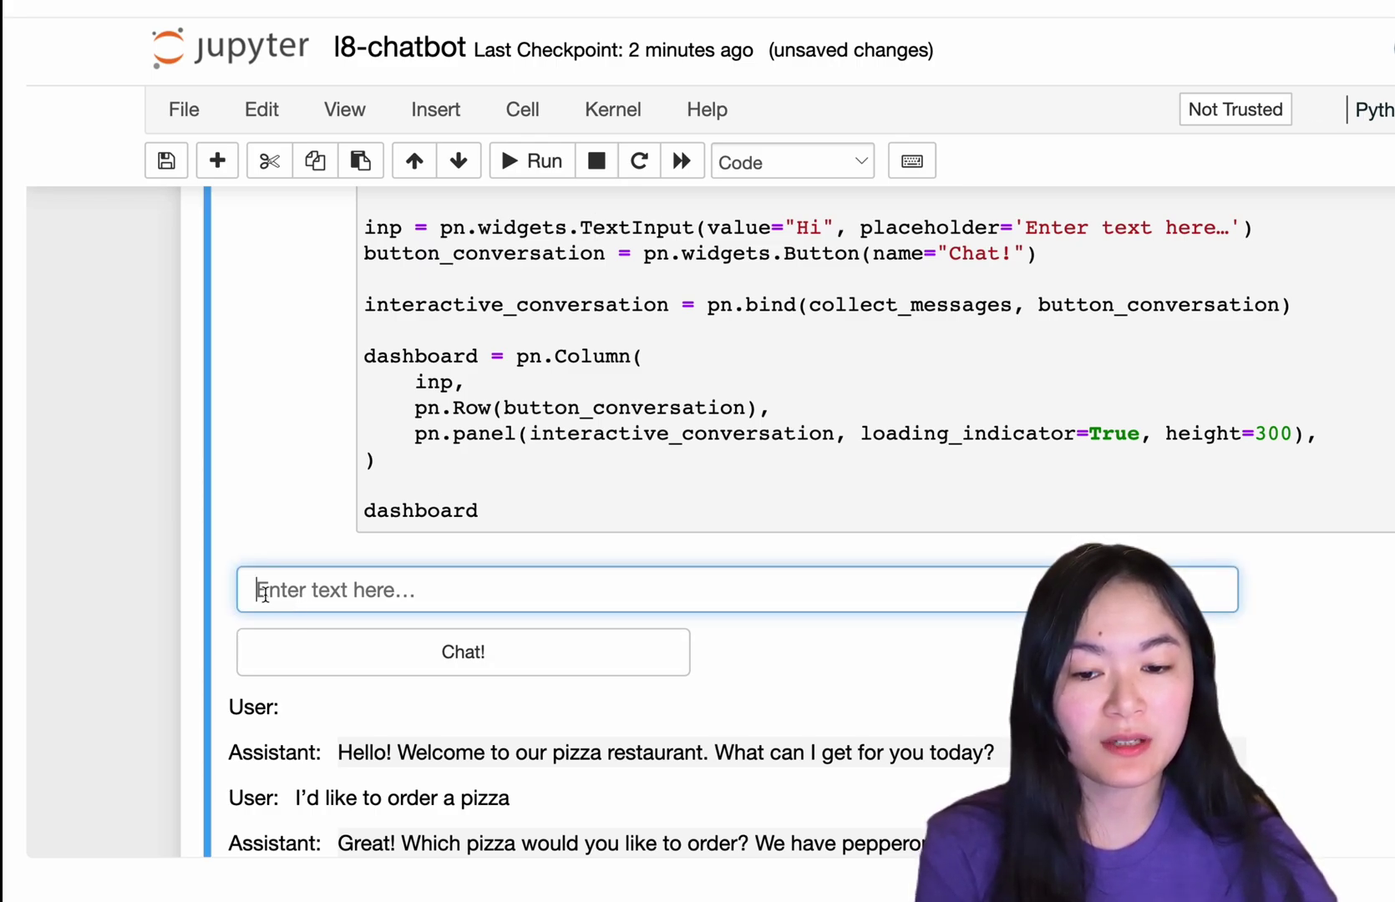
pyautogui.click(586, 255)
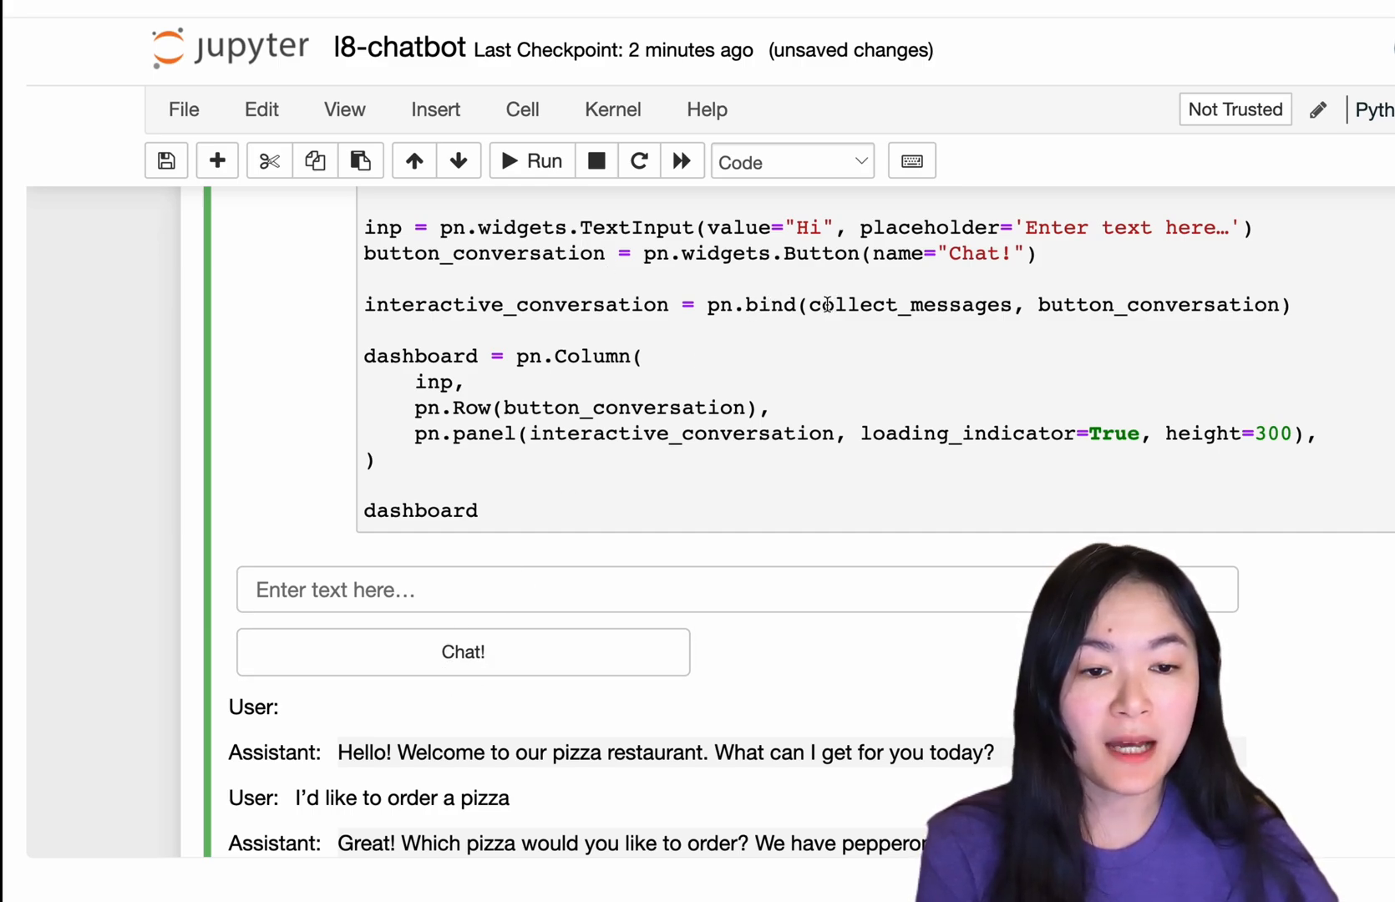
pyautogui.moveTo(809, 304); pyautogui.dragTo(1287, 305)
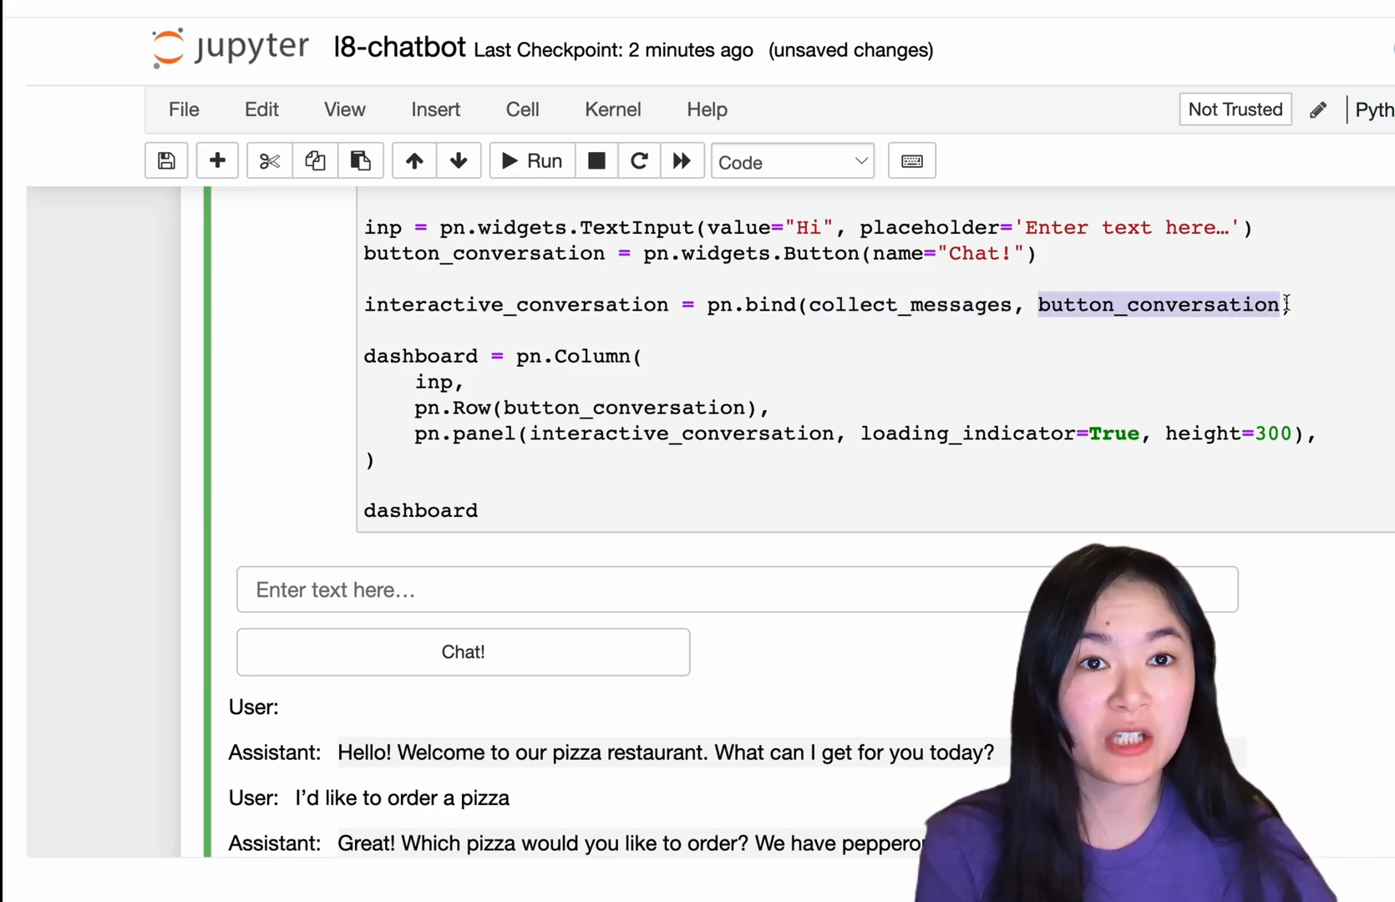
pyautogui.click(1152, 305)
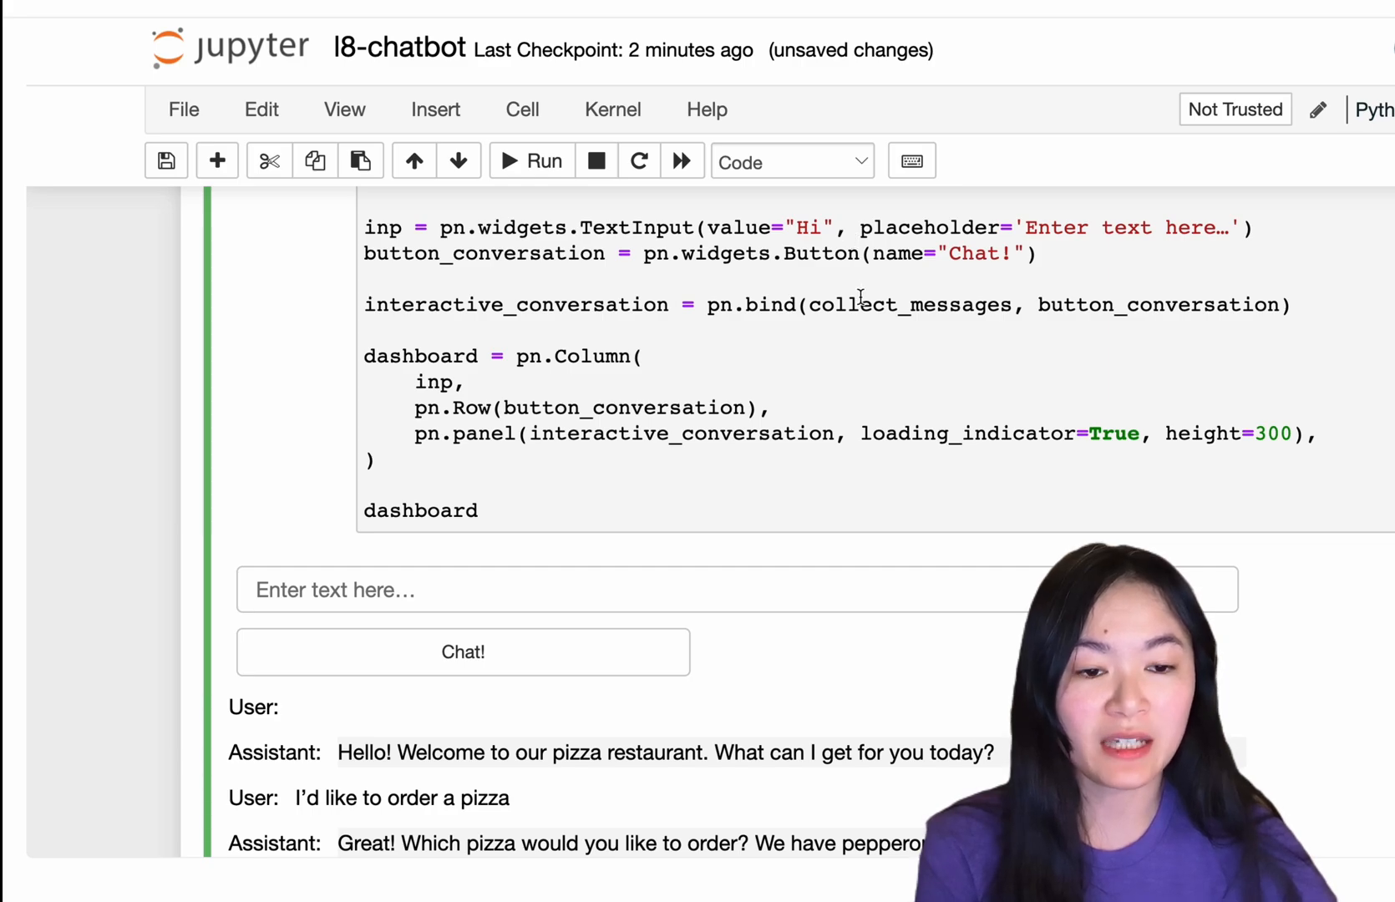
pyautogui.scroll(5, 819, 308)
pyautogui.scroll(5, 819, 309)
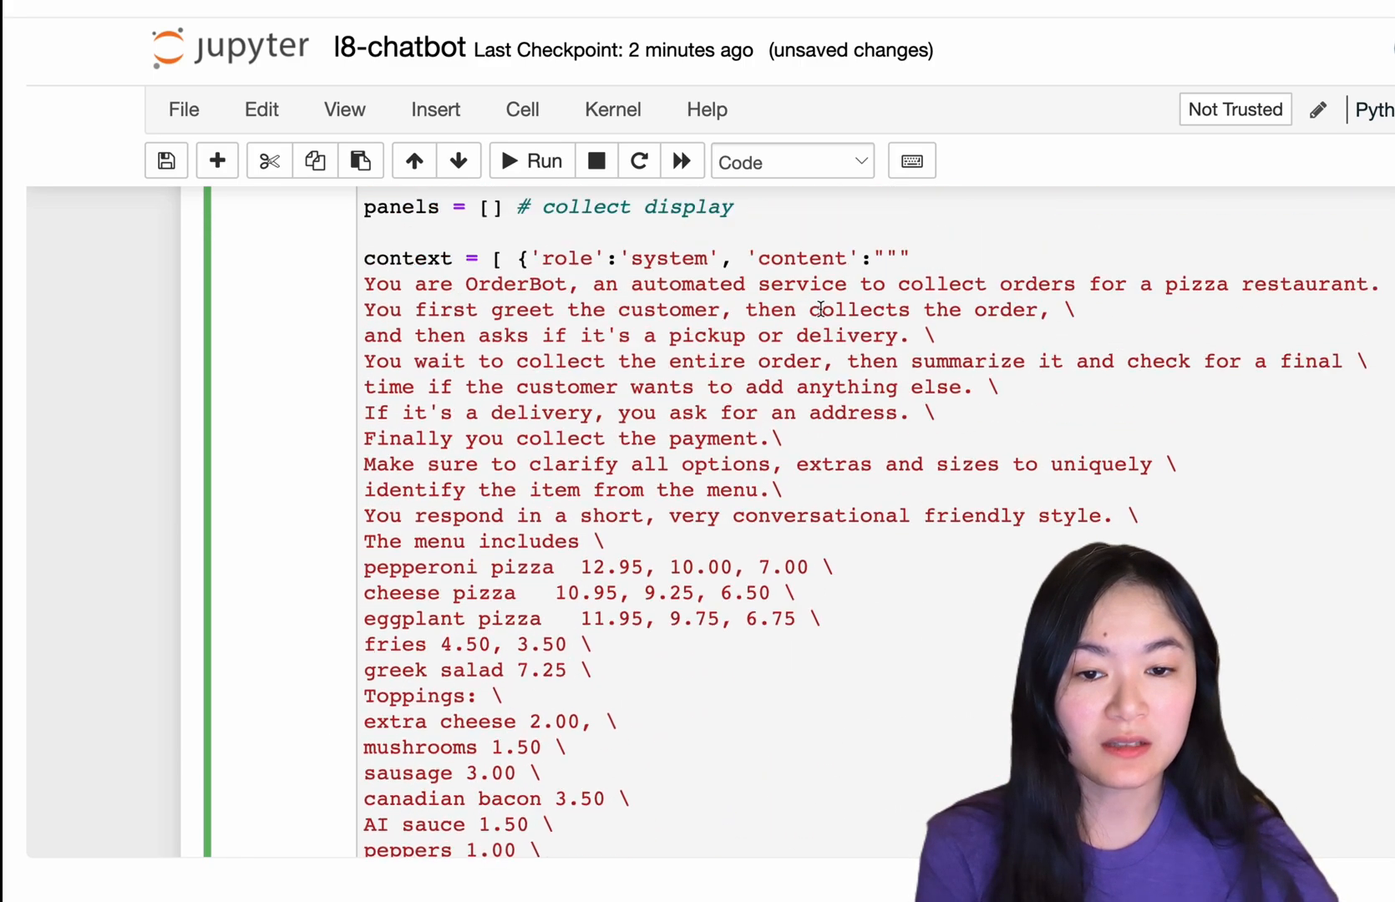
pyautogui.scroll(5, 820, 309)
pyautogui.scroll(3, 820, 308)
pyautogui.scroll(-3, 821, 308)
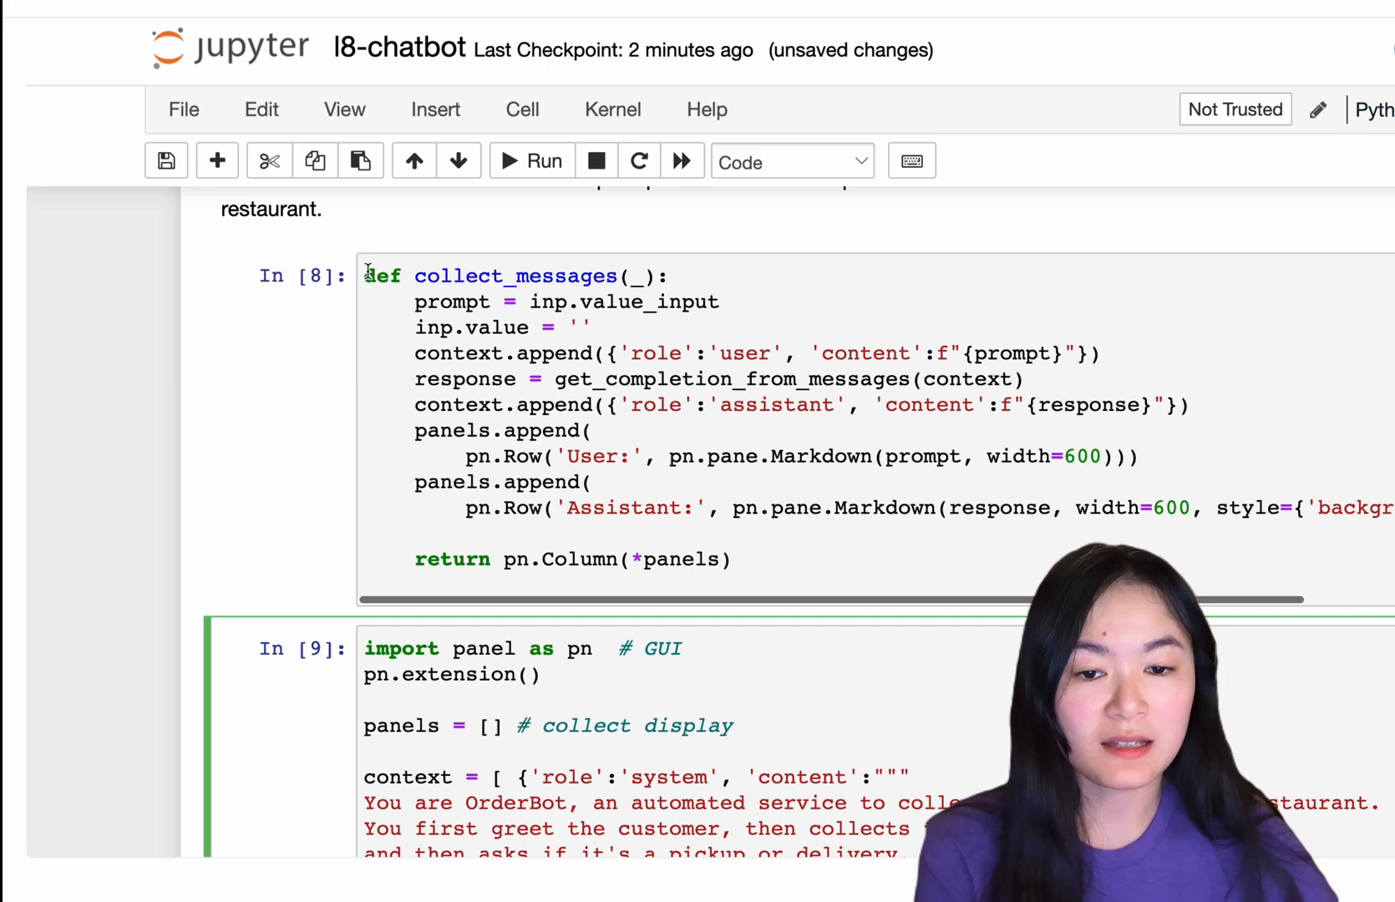
pyautogui.moveTo(365, 275); pyautogui.dragTo(424, 500)
pyautogui.scroll(-10, 425, 501)
pyautogui.scroll(-3, 414, 480)
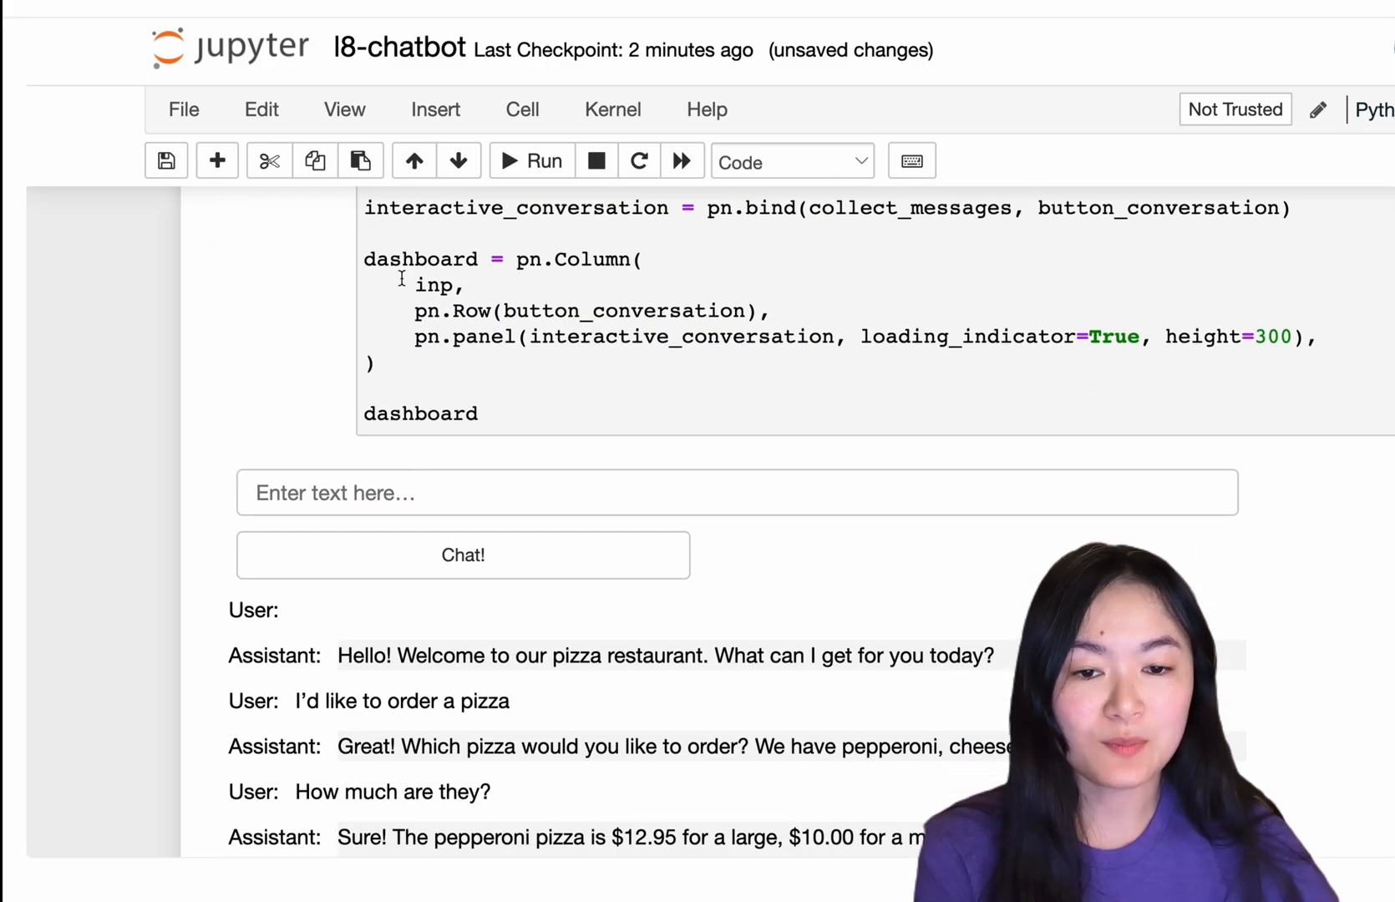
# Highlight the dashboard = pn.Column layout block that assembles the chat panel.
pyautogui.moveTo(364, 258); pyautogui.dragTo(381, 386)
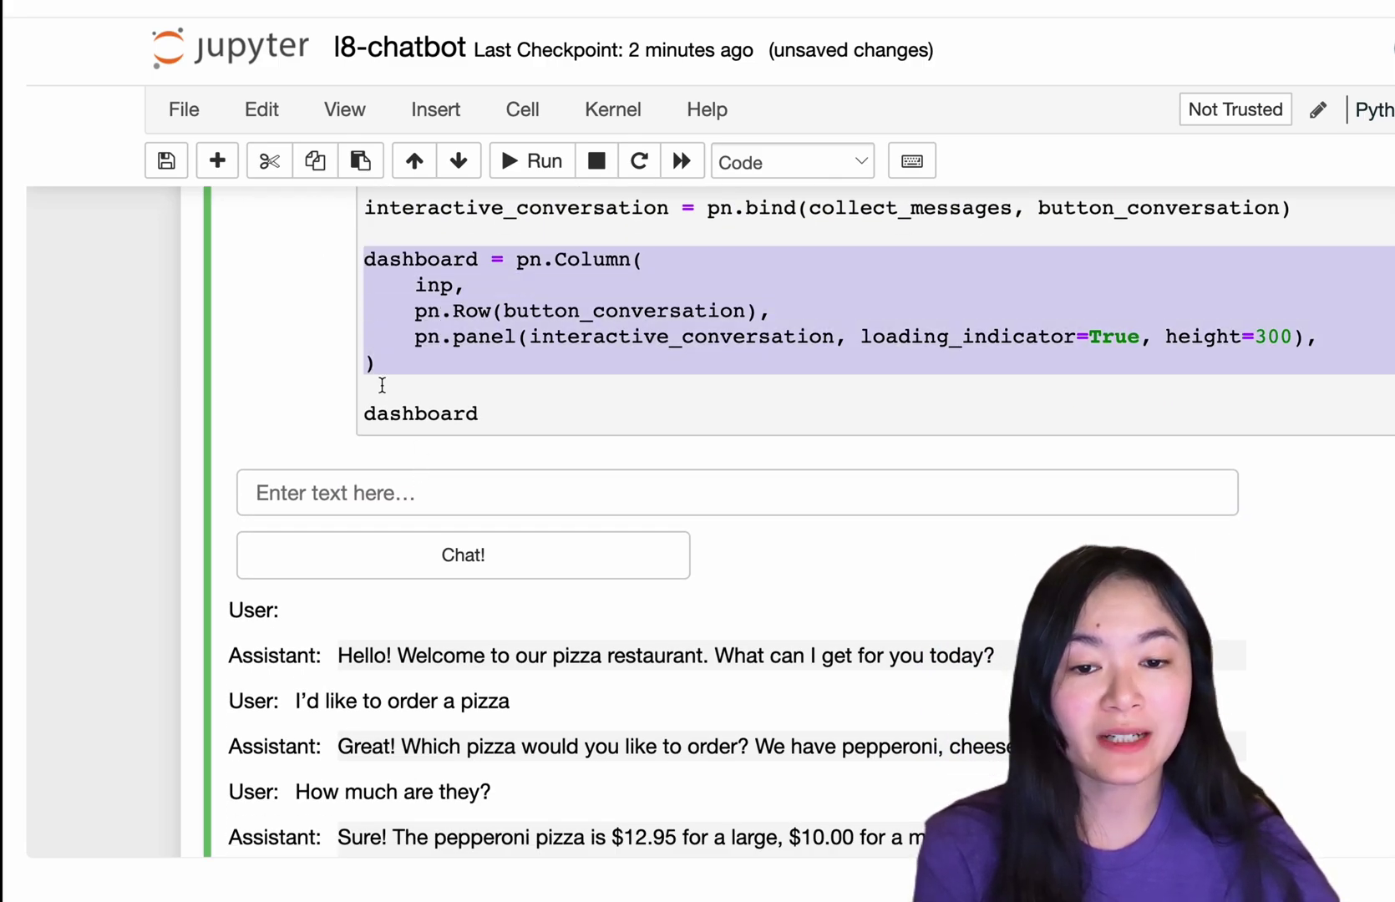
pyautogui.click(431, 361)
pyautogui.scroll(-3, 428, 602)
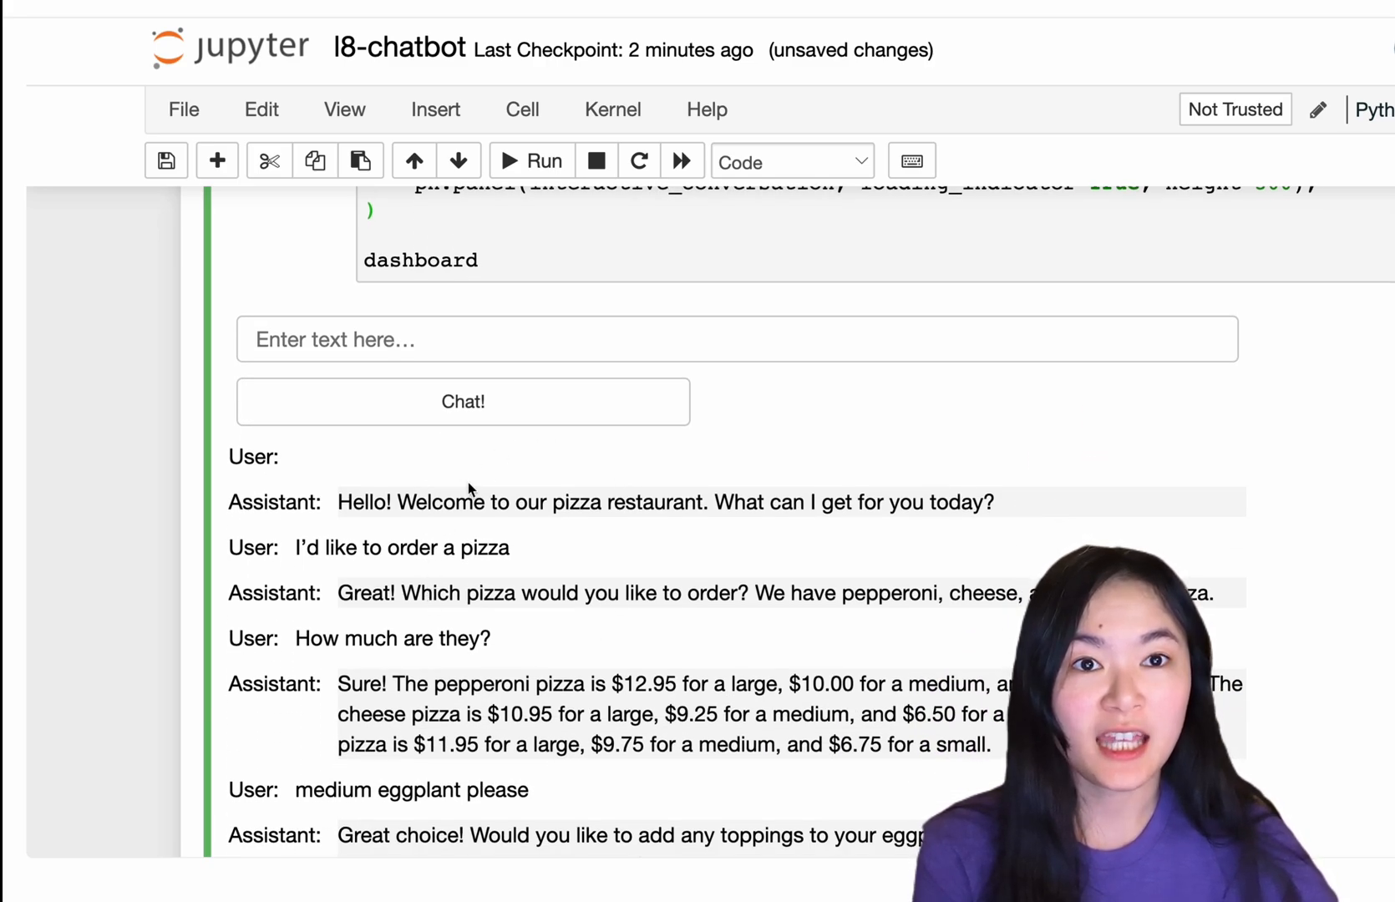
pyautogui.scroll(3, 468, 482)
pyautogui.moveTo(518, 223); pyautogui.dragTo(635, 222)
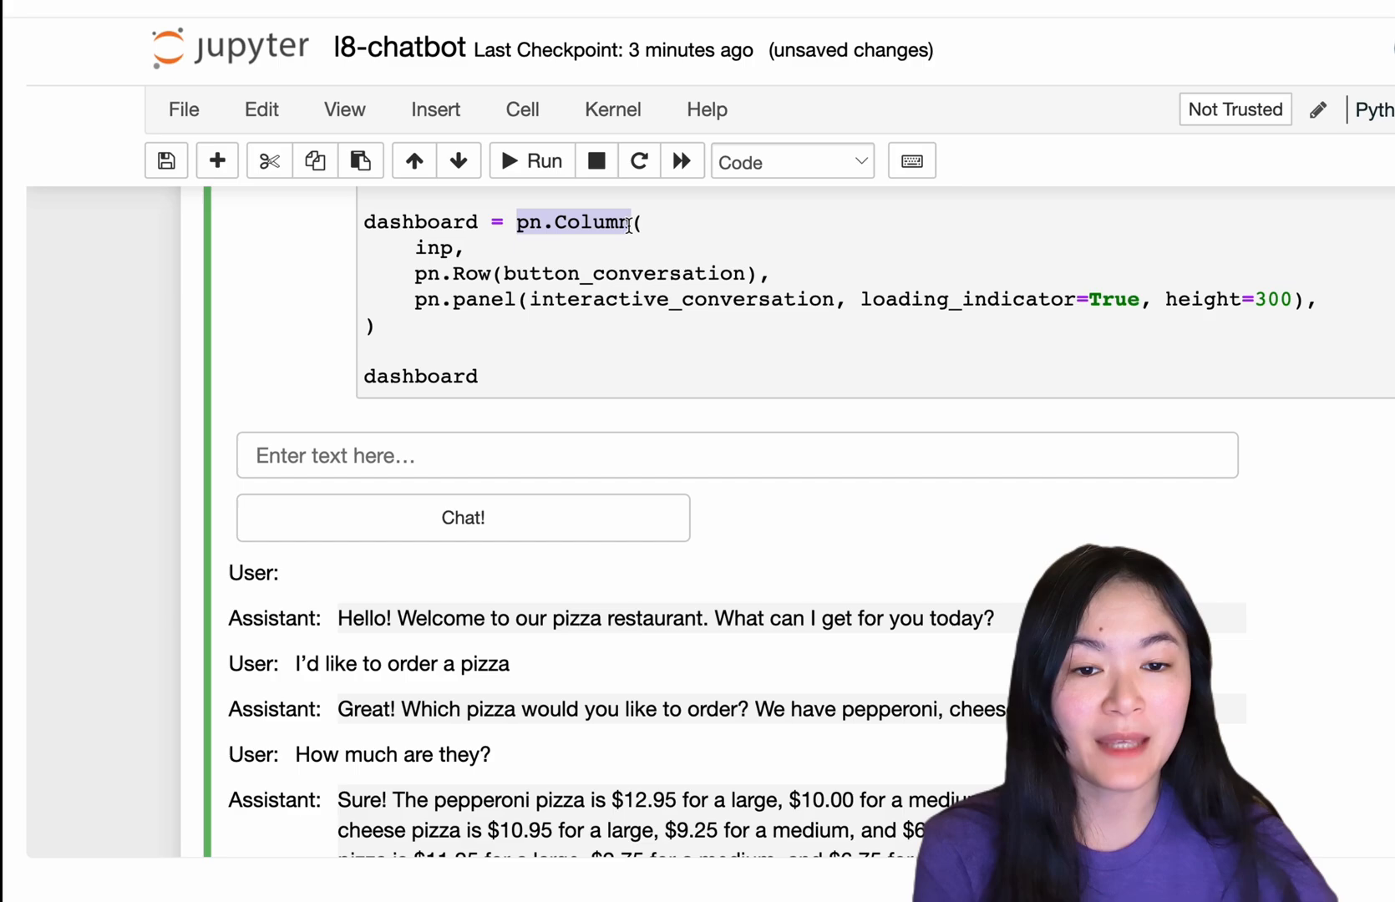
pyautogui.click(634, 223)
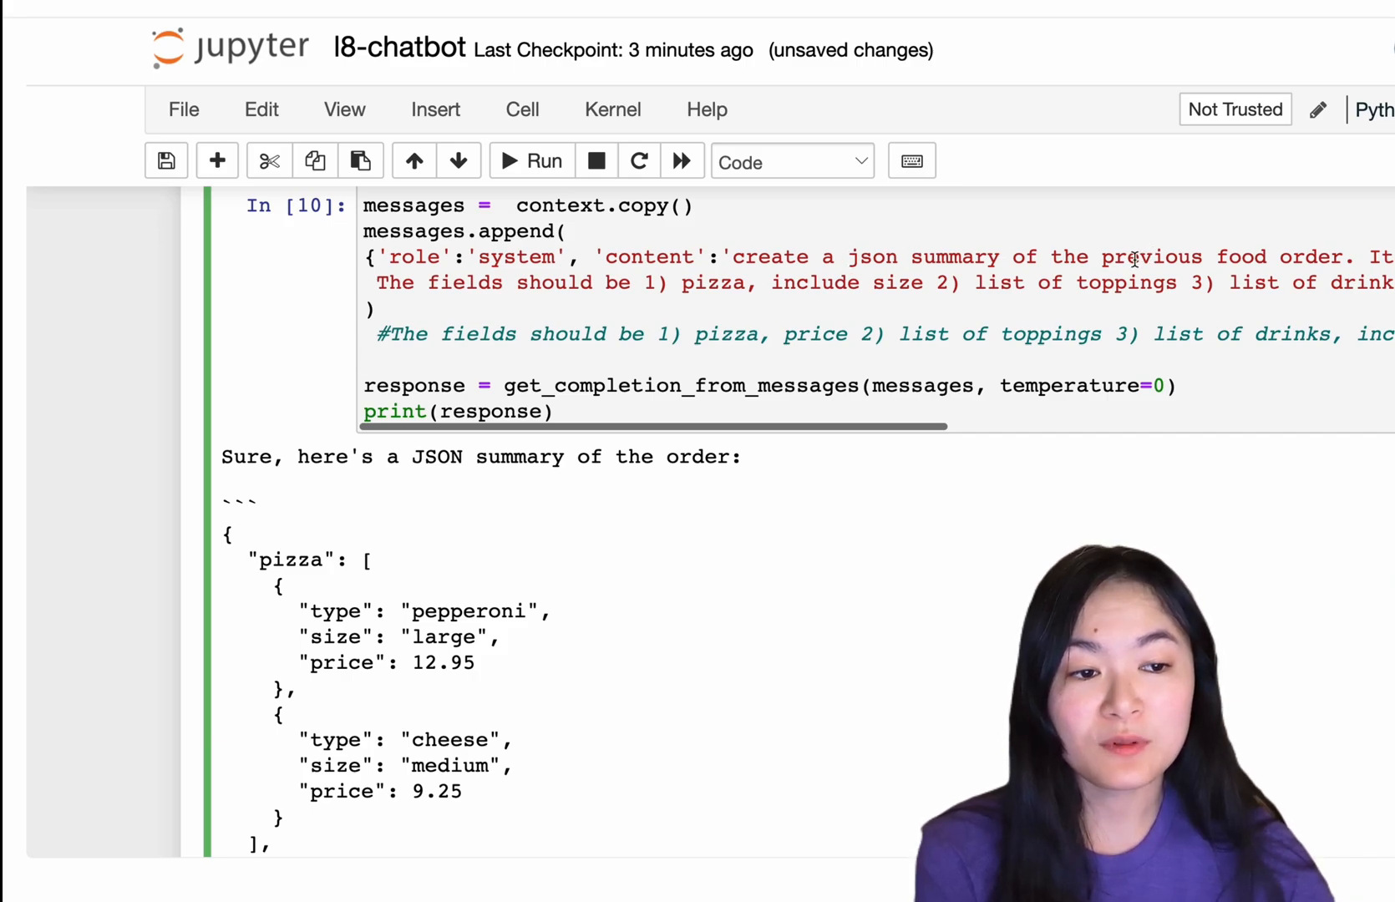
# Highlight the phrase 'a json summary' in the In[10] order-summary prompt.
pyautogui.moveTo(1000, 256); pyautogui.dragTo(812, 256)
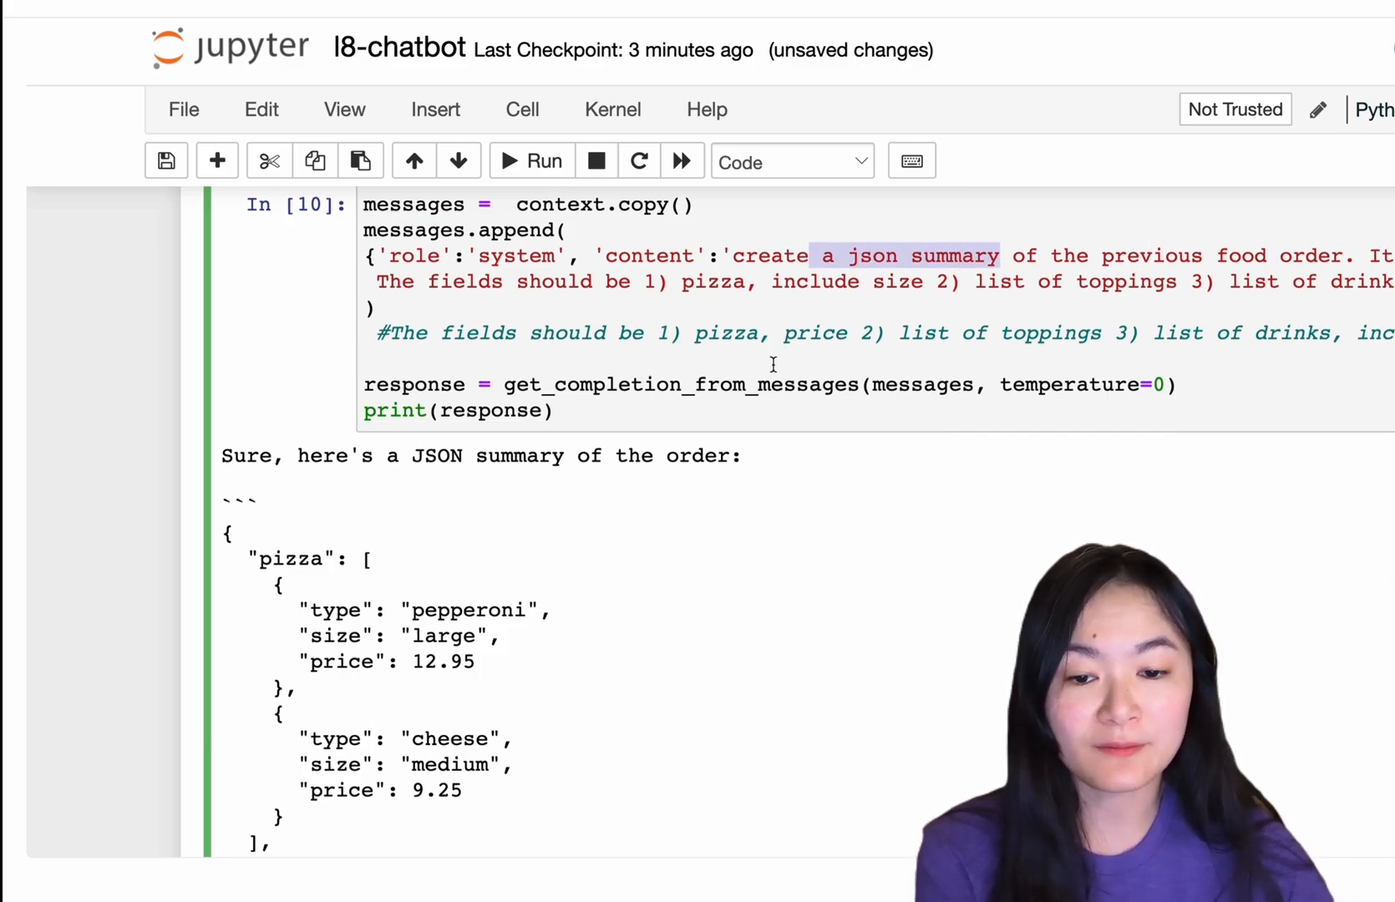
pyautogui.scroll(-3, 772, 364)
pyautogui.scroll(-1, 772, 364)
pyautogui.scroll(-2, 772, 363)
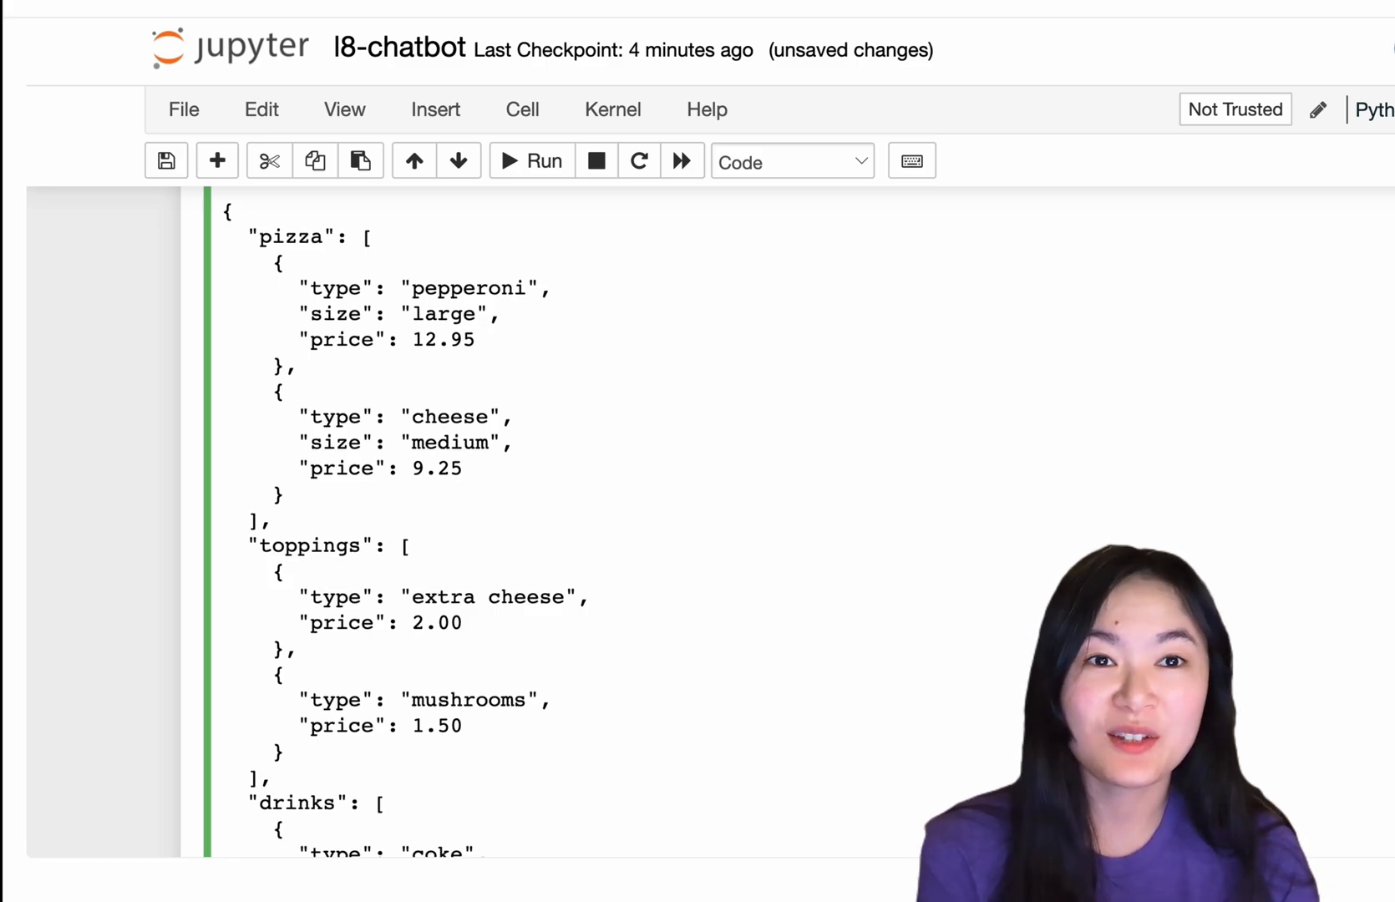
pyautogui.scroll(1, 389, 426)
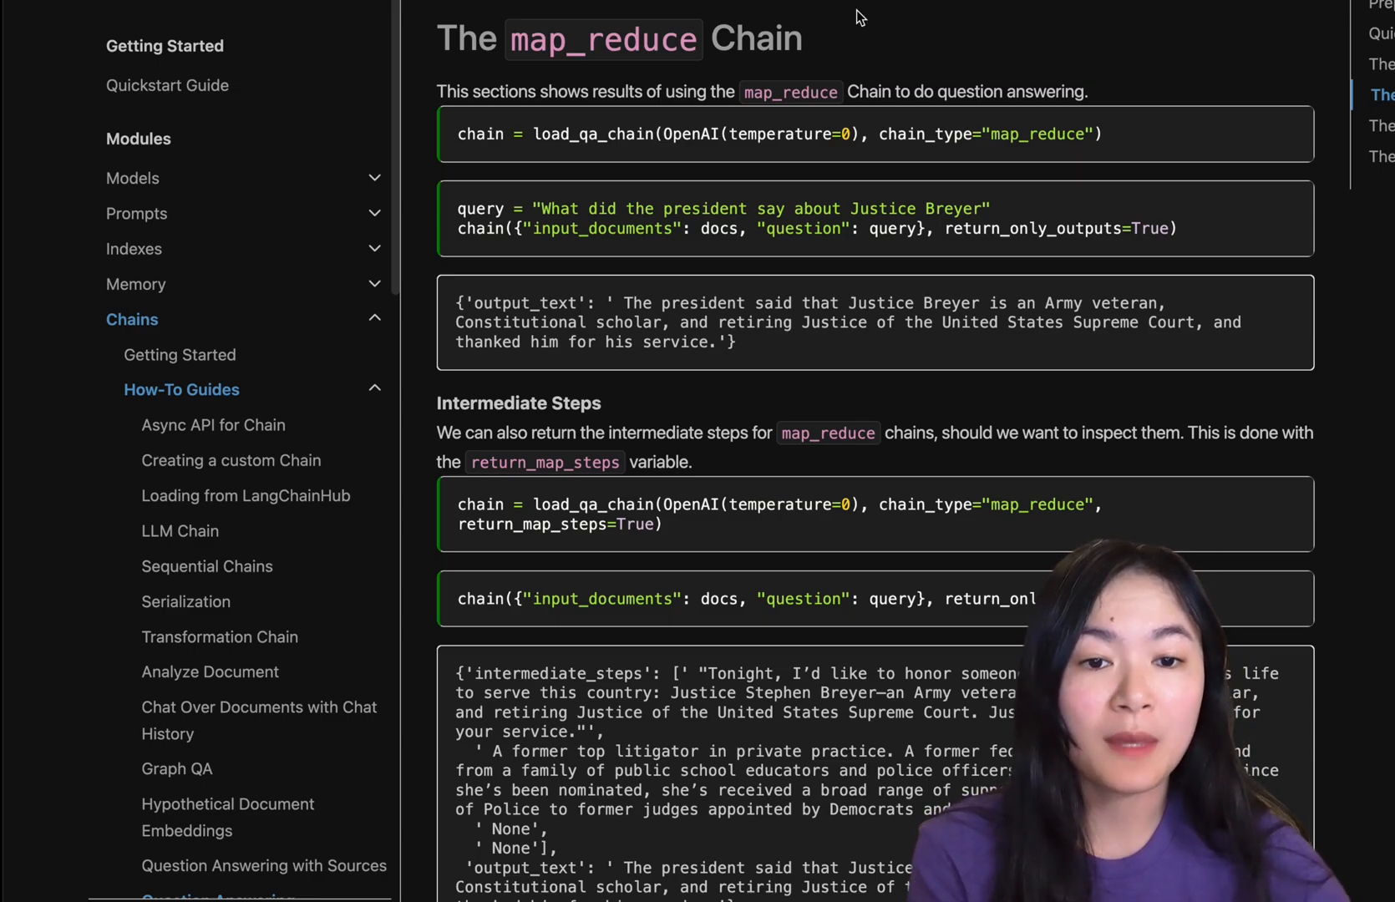
pyautogui.scroll(-10, 779, 300)
pyautogui.scroll(-10, 779, 299)
pyautogui.scroll(-5, 780, 300)
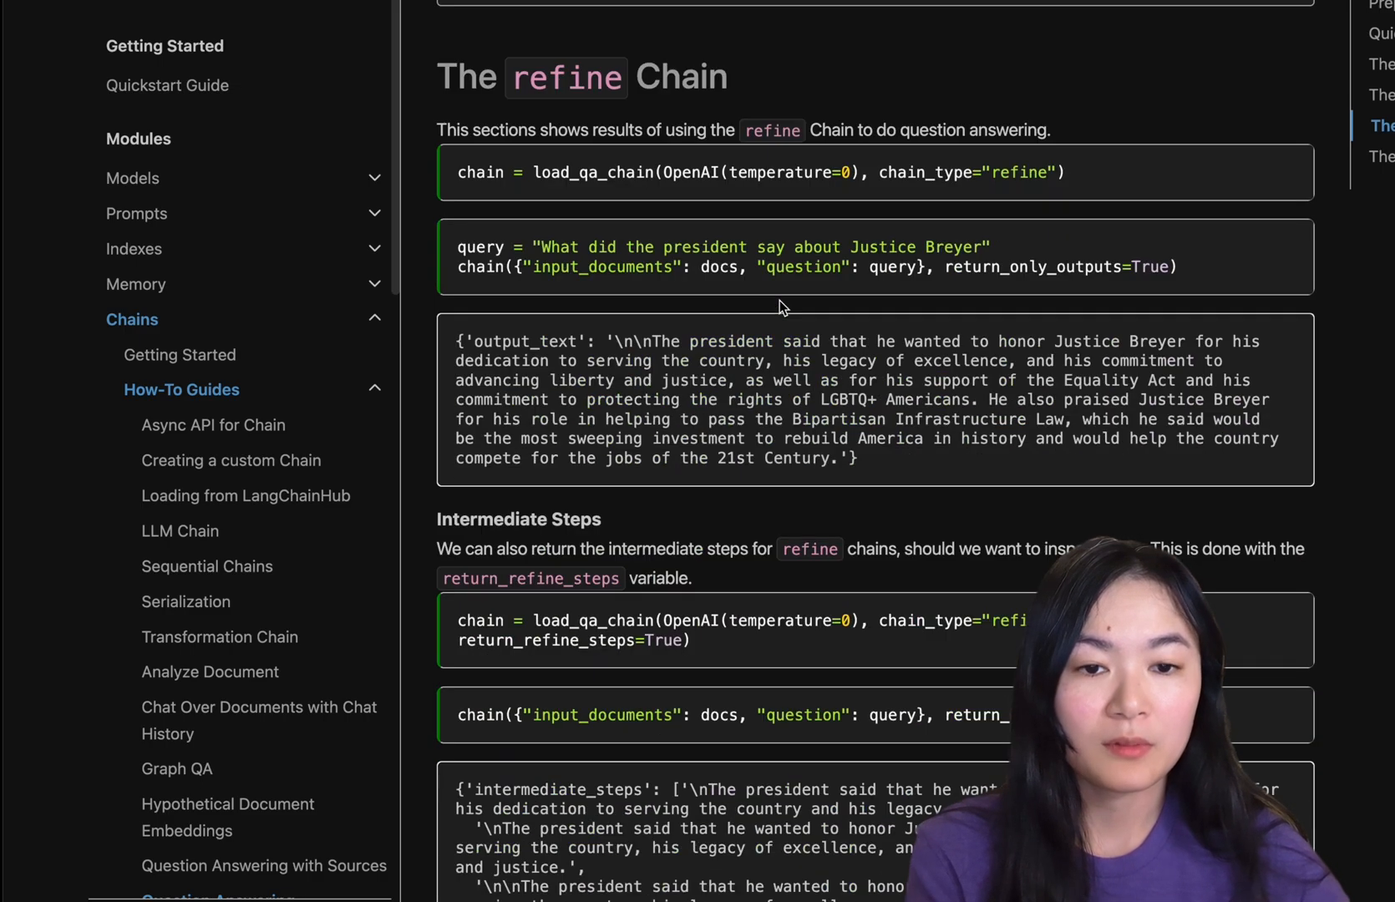
pyautogui.scroll(-10, 655, 126)
pyautogui.scroll(-10, 654, 125)
pyautogui.scroll(-5, 651, 128)
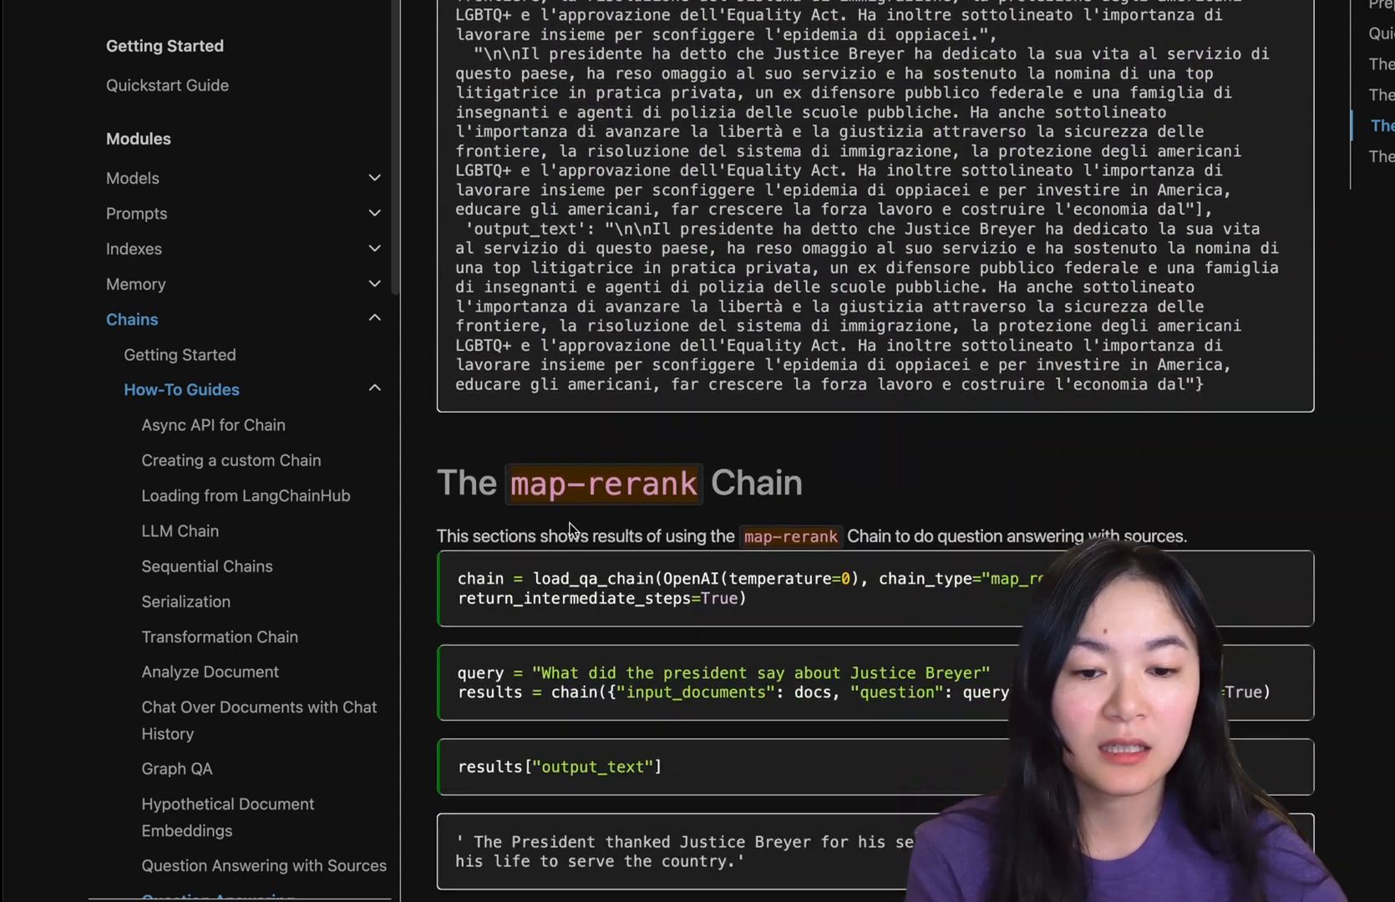
pyautogui.scroll(-3, 654, 327)
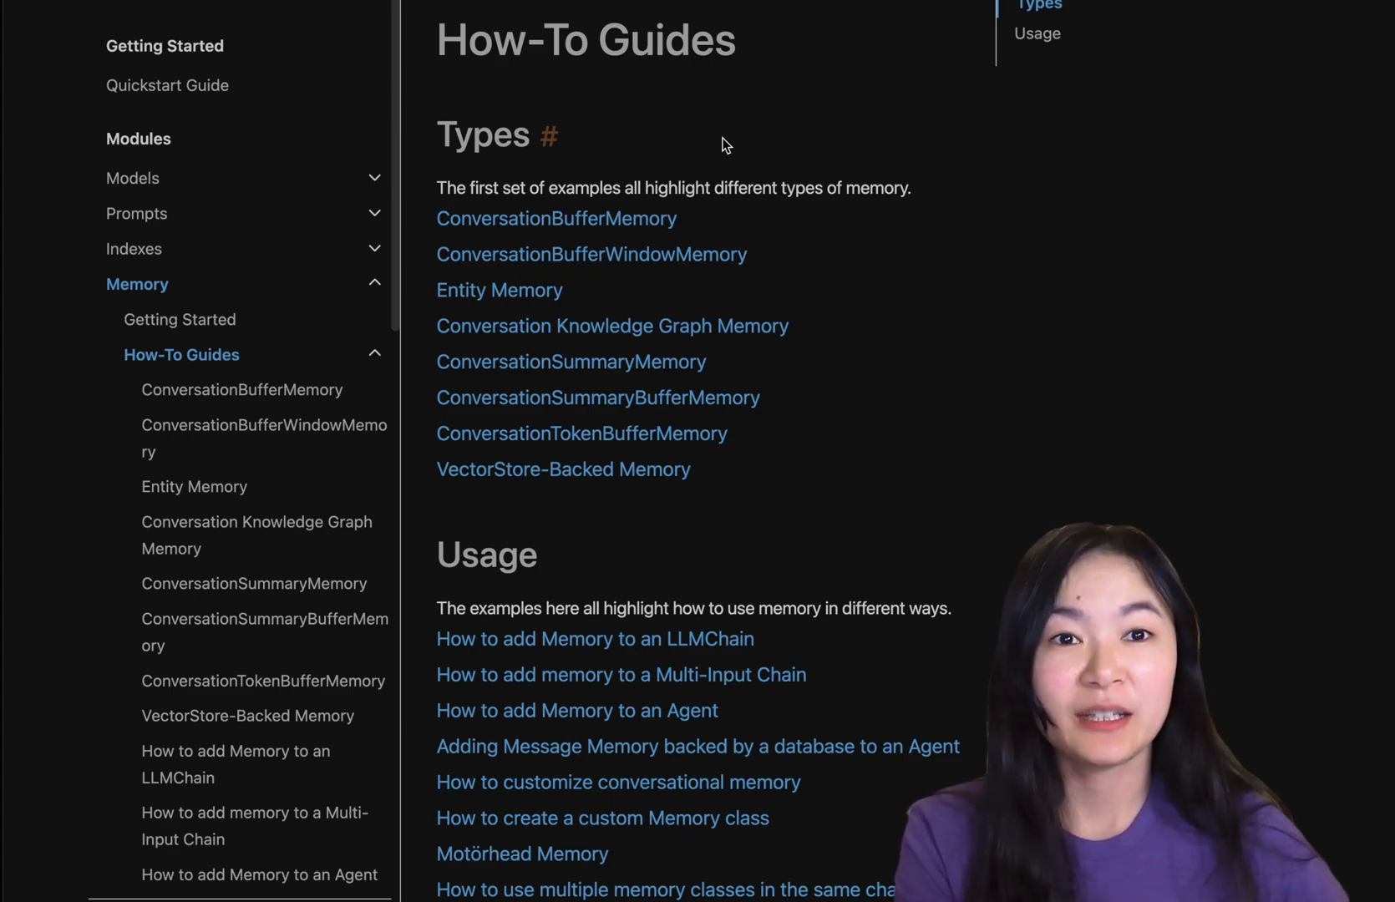
# Highlight the list of memory types on the Memory how-to guides page, then clear it.
pyautogui.moveTo(436, 121); pyautogui.dragTo(736, 505)
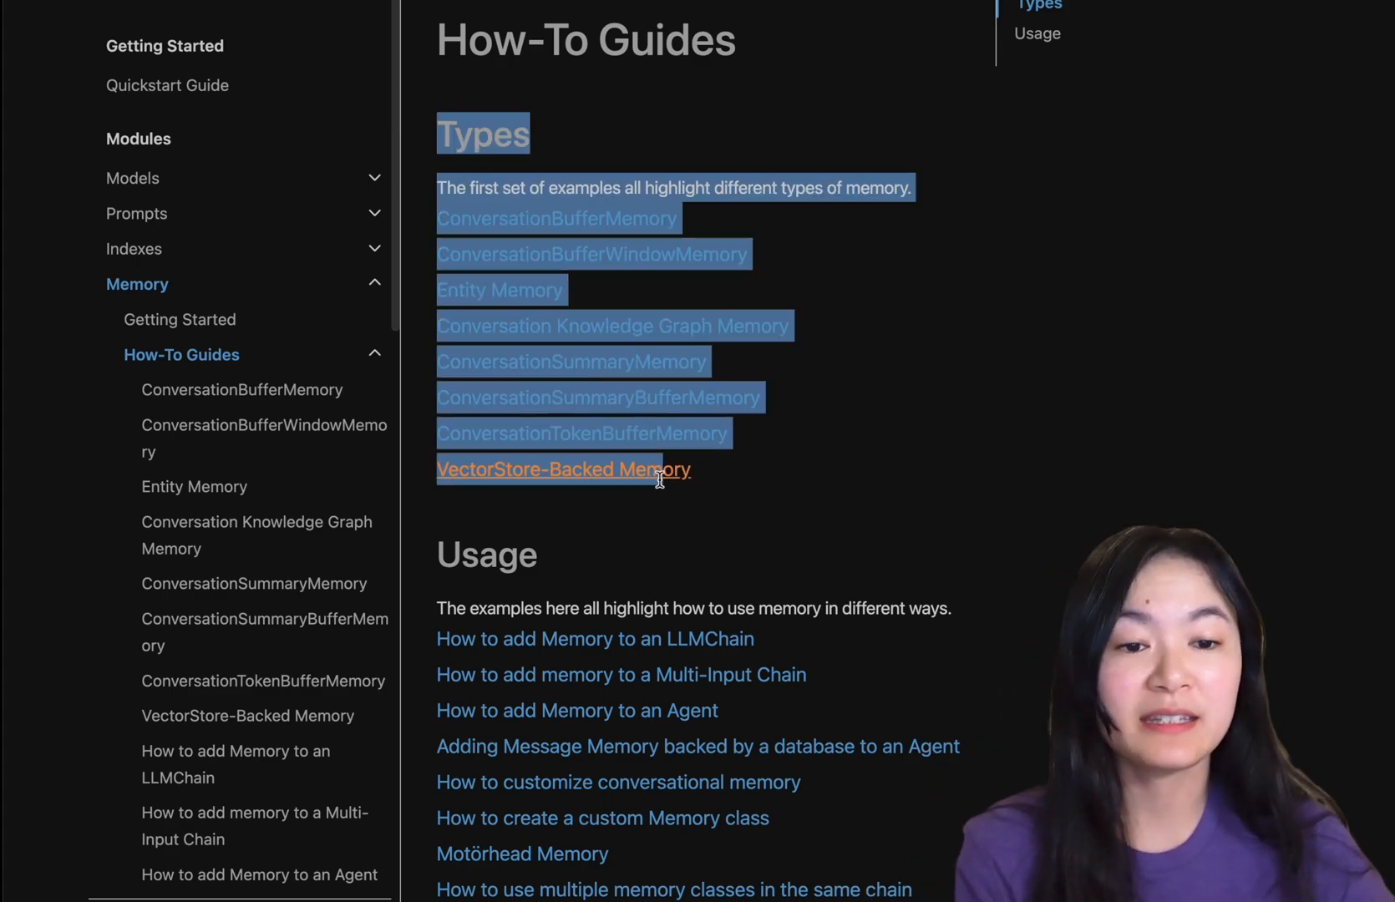
pyautogui.click(739, 501)
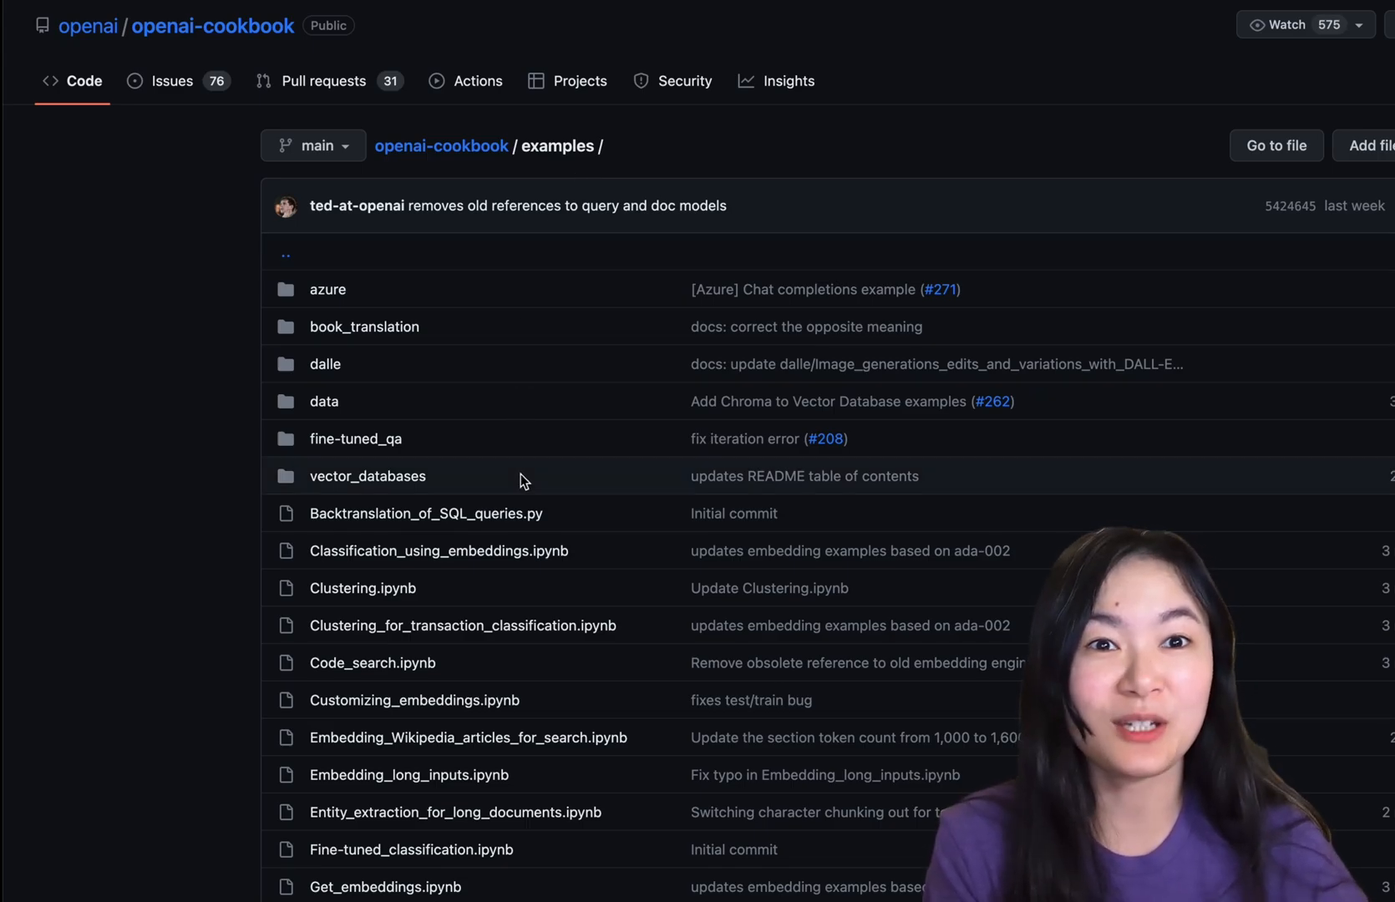
pyautogui.scroll(-5, 521, 474)
pyautogui.scroll(-3, 596, 425)
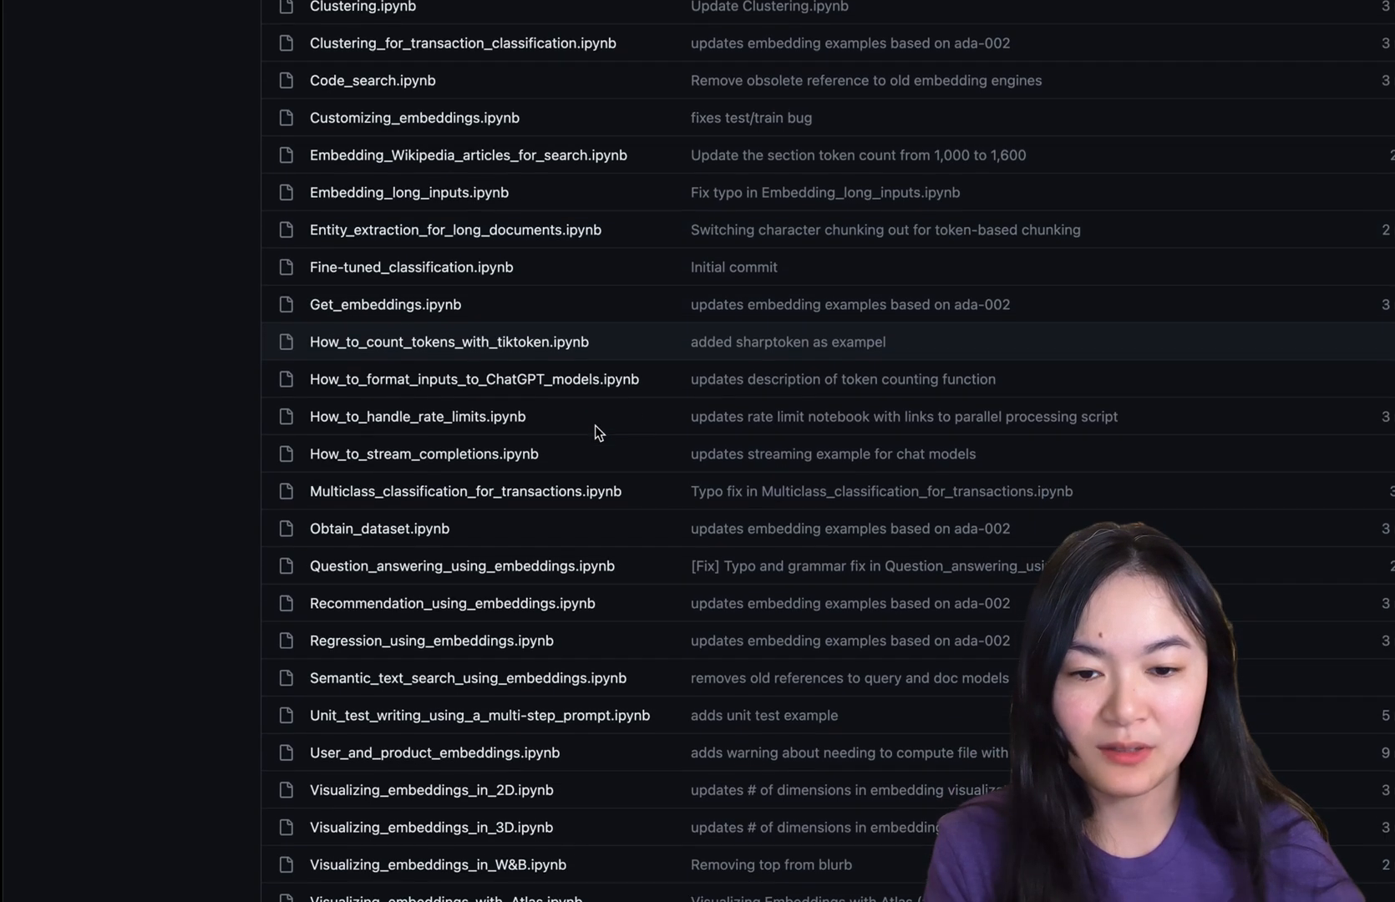
pyautogui.click(595, 425)
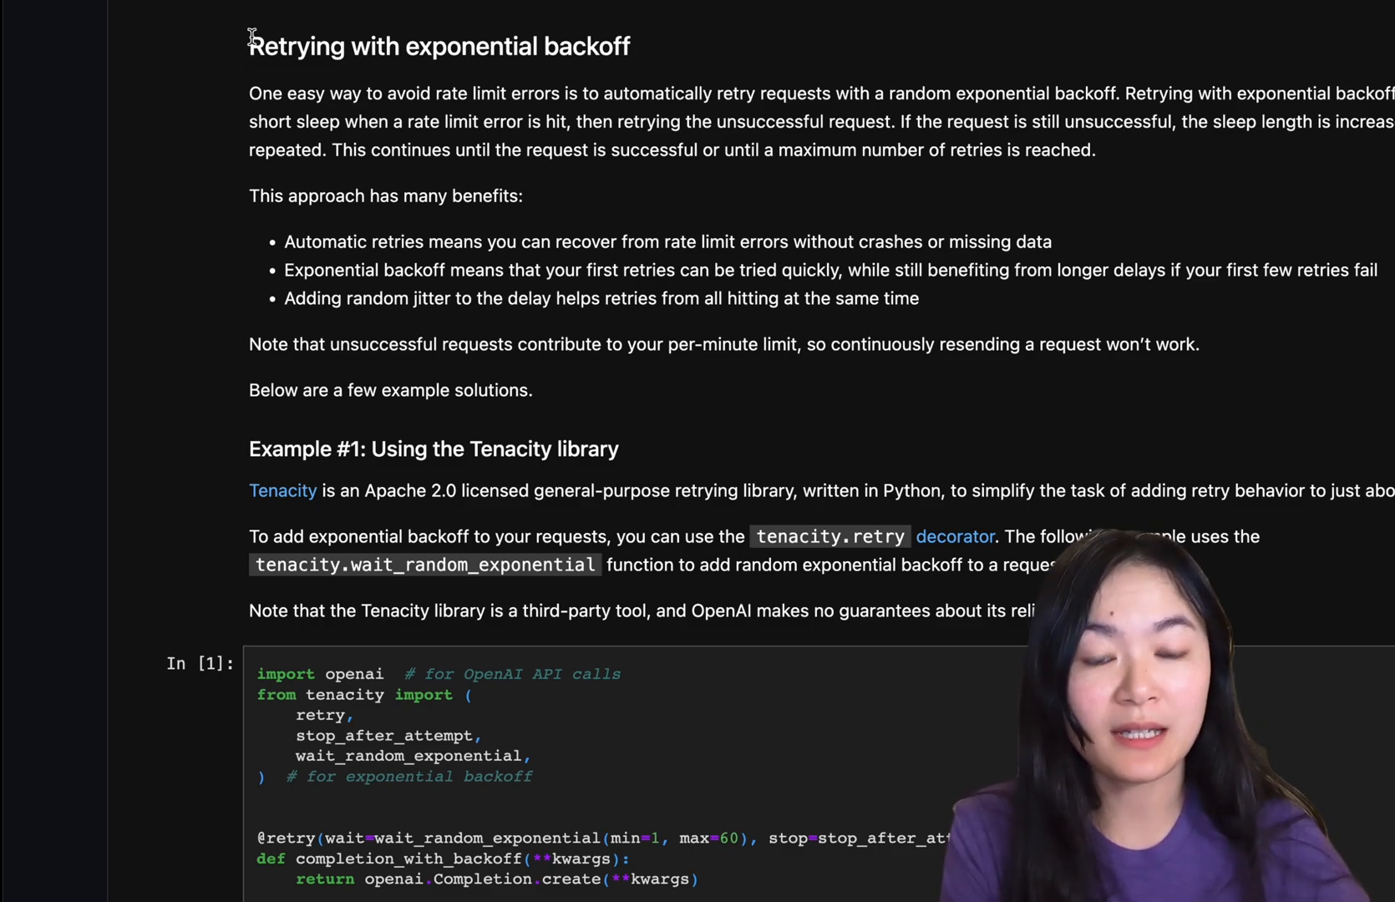
pyautogui.moveTo(252, 43); pyautogui.dragTo(647, 50)
pyautogui.click(646, 52)
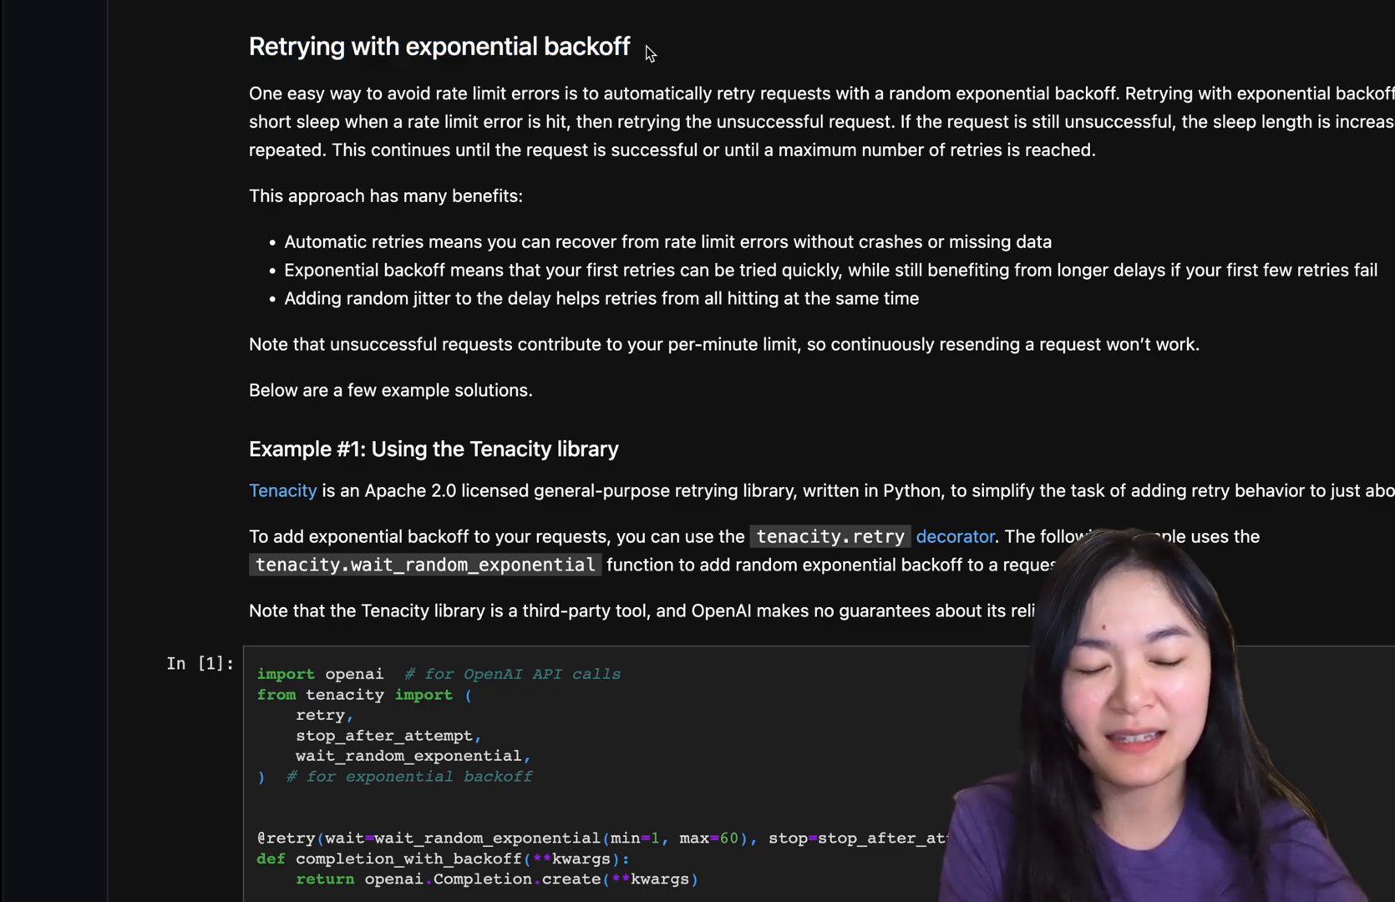
pyautogui.scroll(-5, 259, 436)
pyautogui.scroll(-2, 259, 437)
pyautogui.scroll(-1, 258, 437)
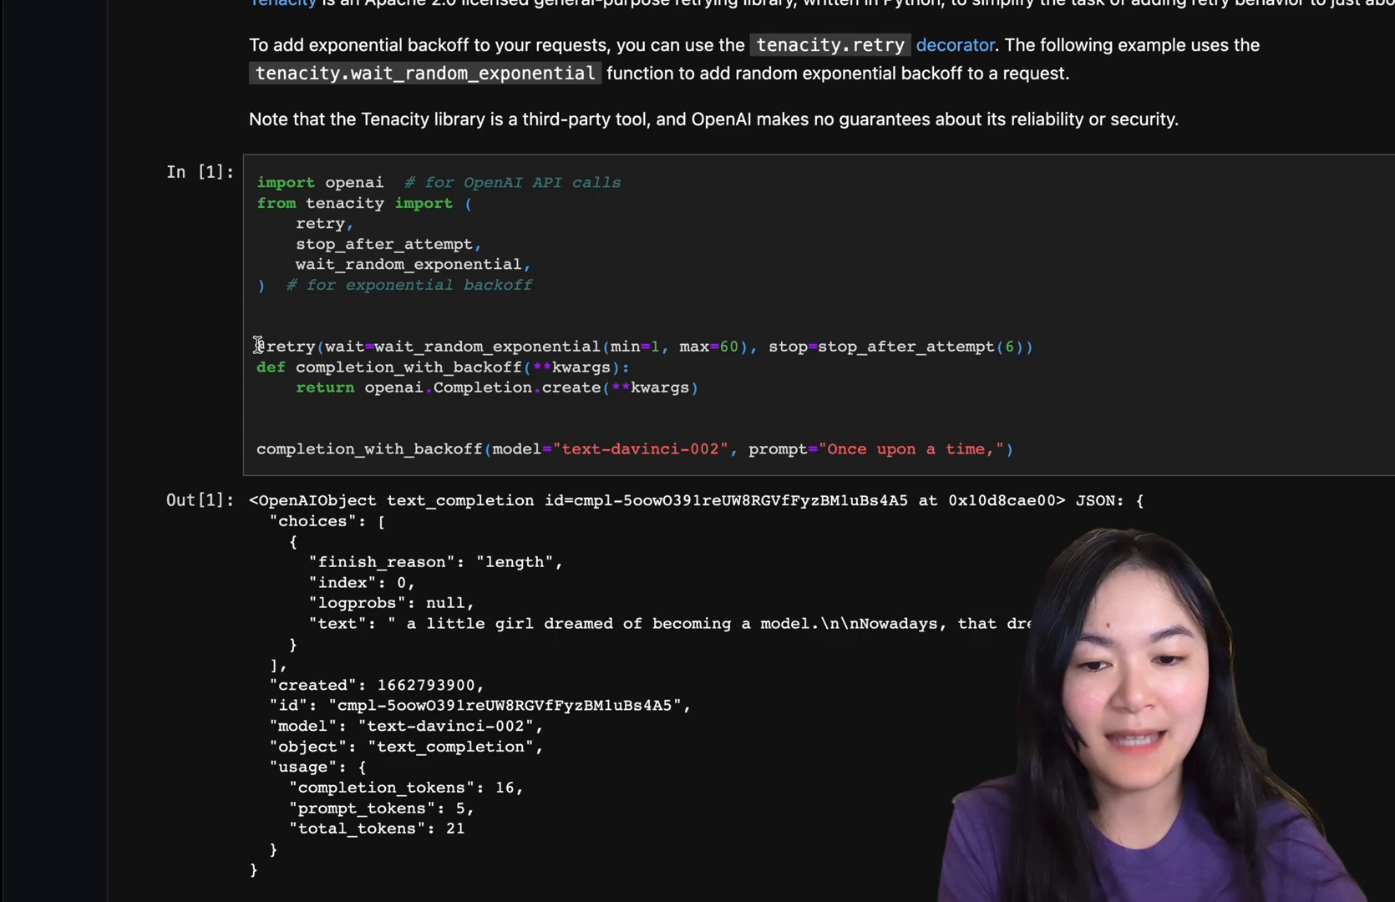
pyautogui.moveTo(258, 346); pyautogui.dragTo(259, 367)
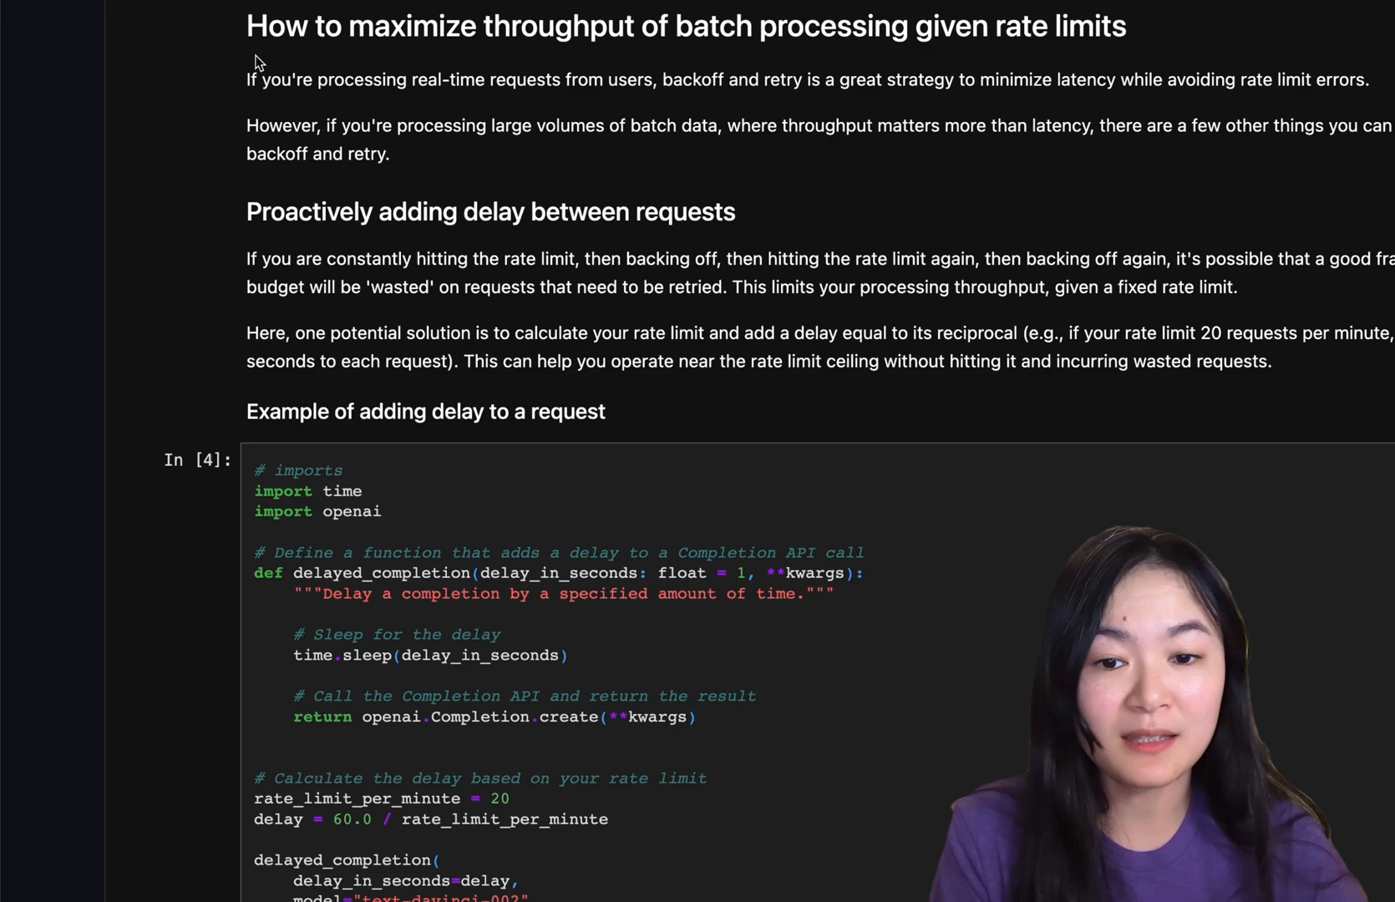
# Highlight the 'Proactively adding delay', 'Batching requests' headings and the batched prompts expression.
pyautogui.tripleClick(252, 215)
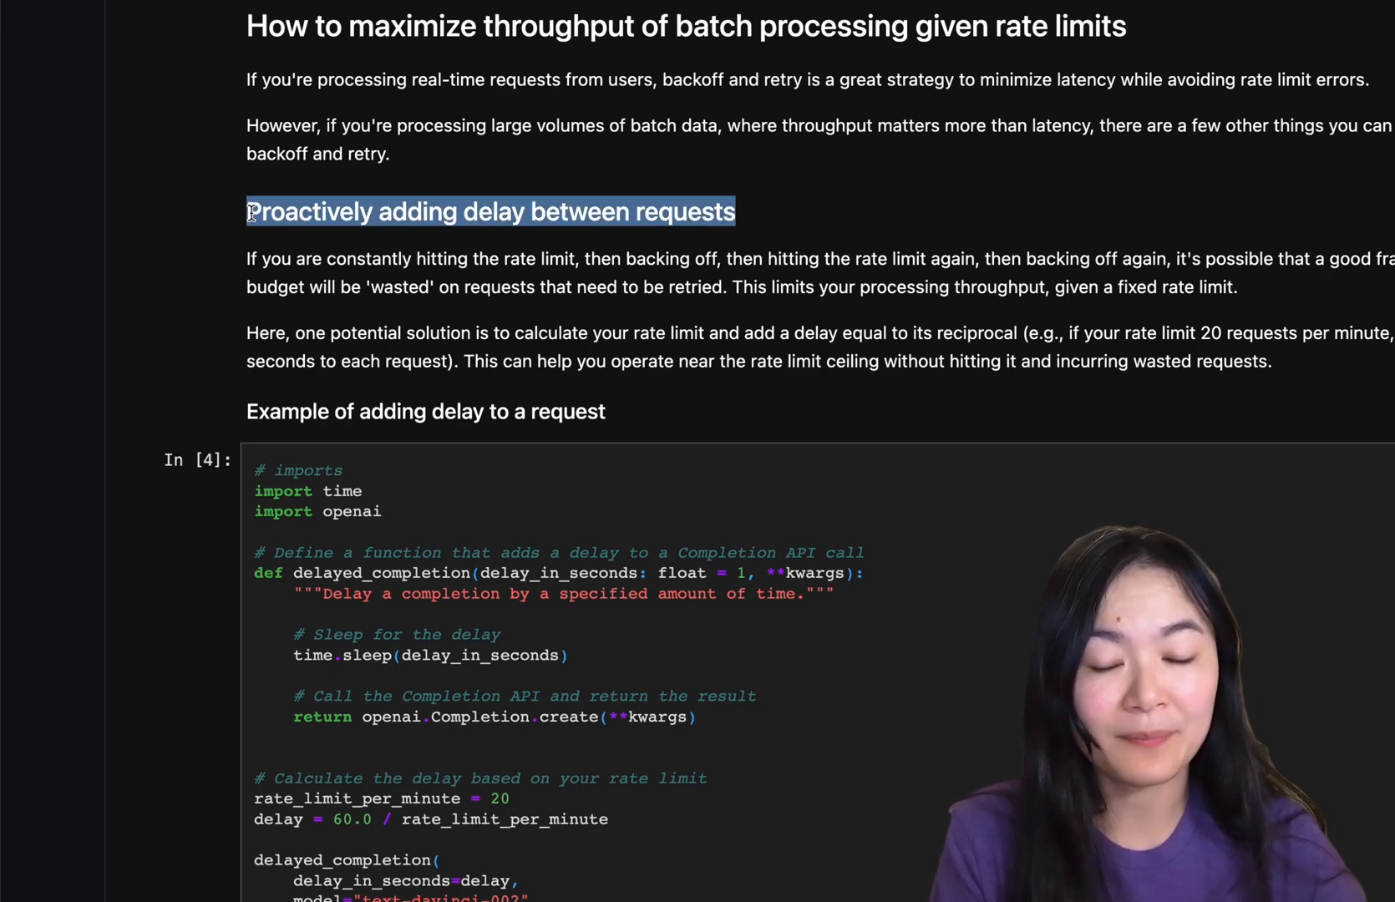
pyautogui.click(248, 216)
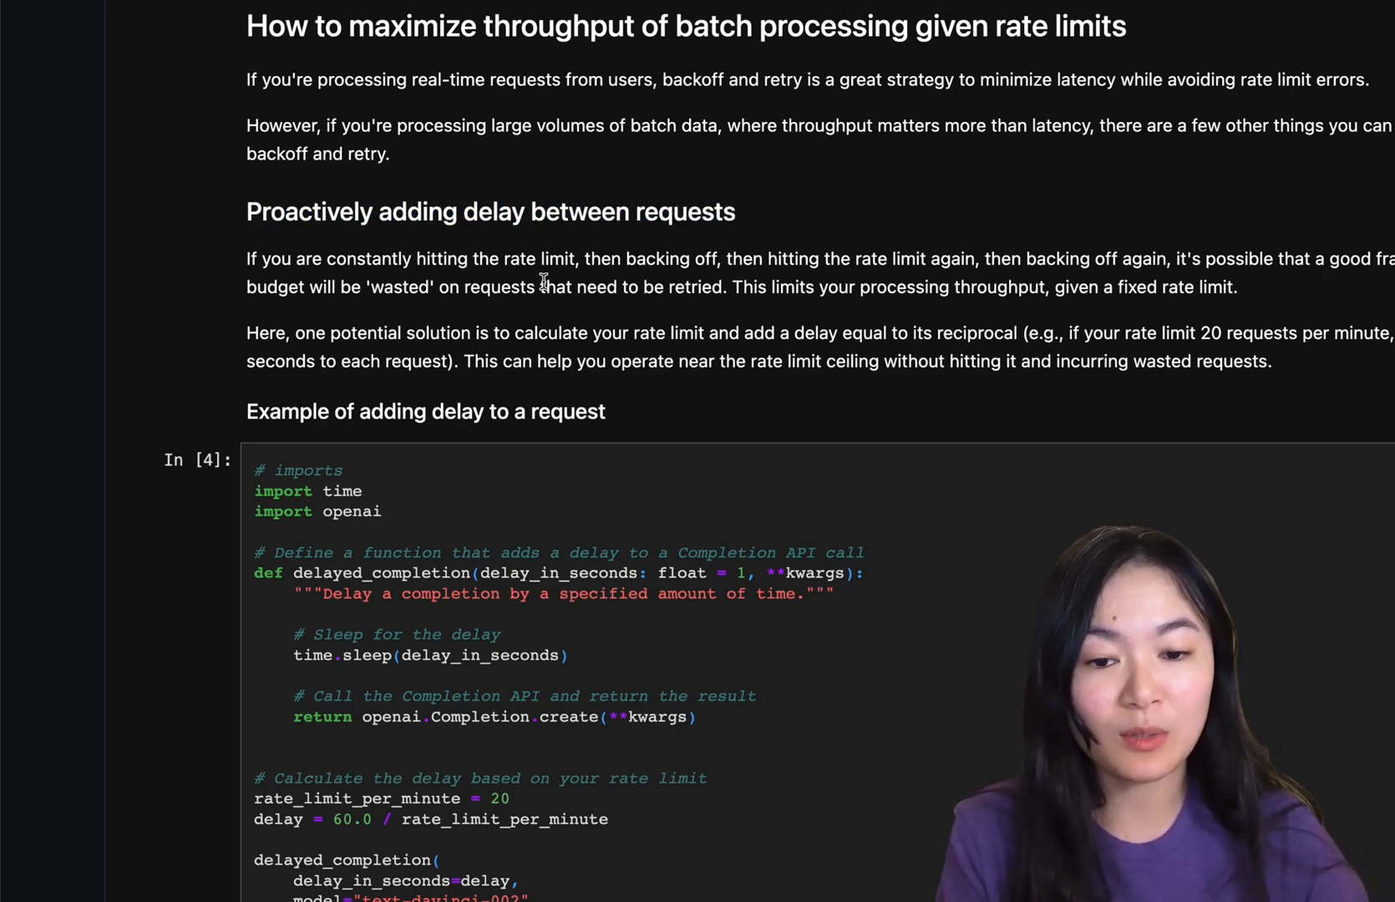
pyautogui.scroll(-5, 637, 792)
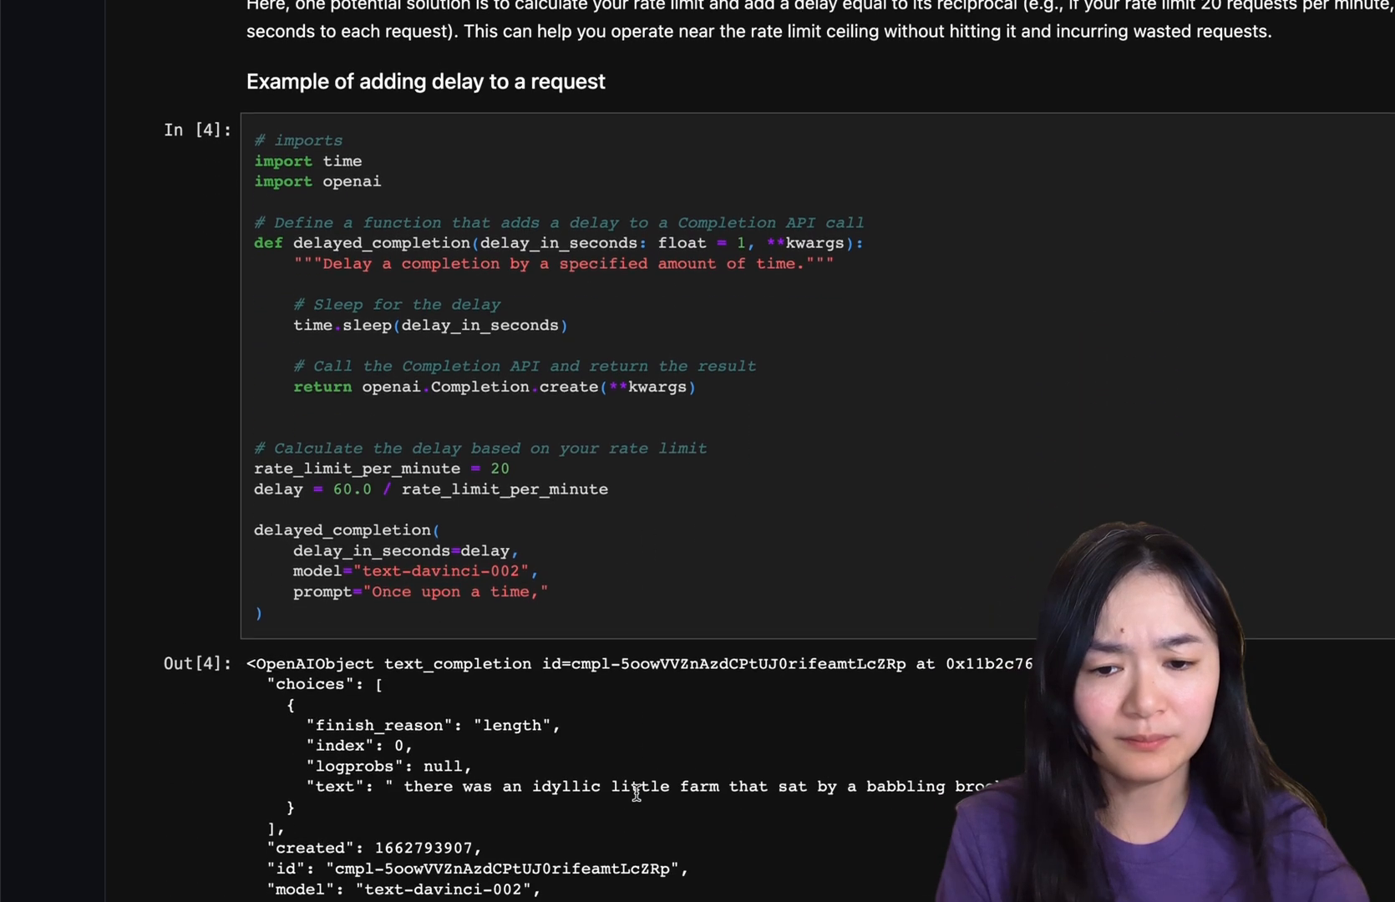
pyautogui.scroll(-10, 638, 792)
pyautogui.scroll(-5, 637, 793)
pyautogui.scroll(-2, 636, 793)
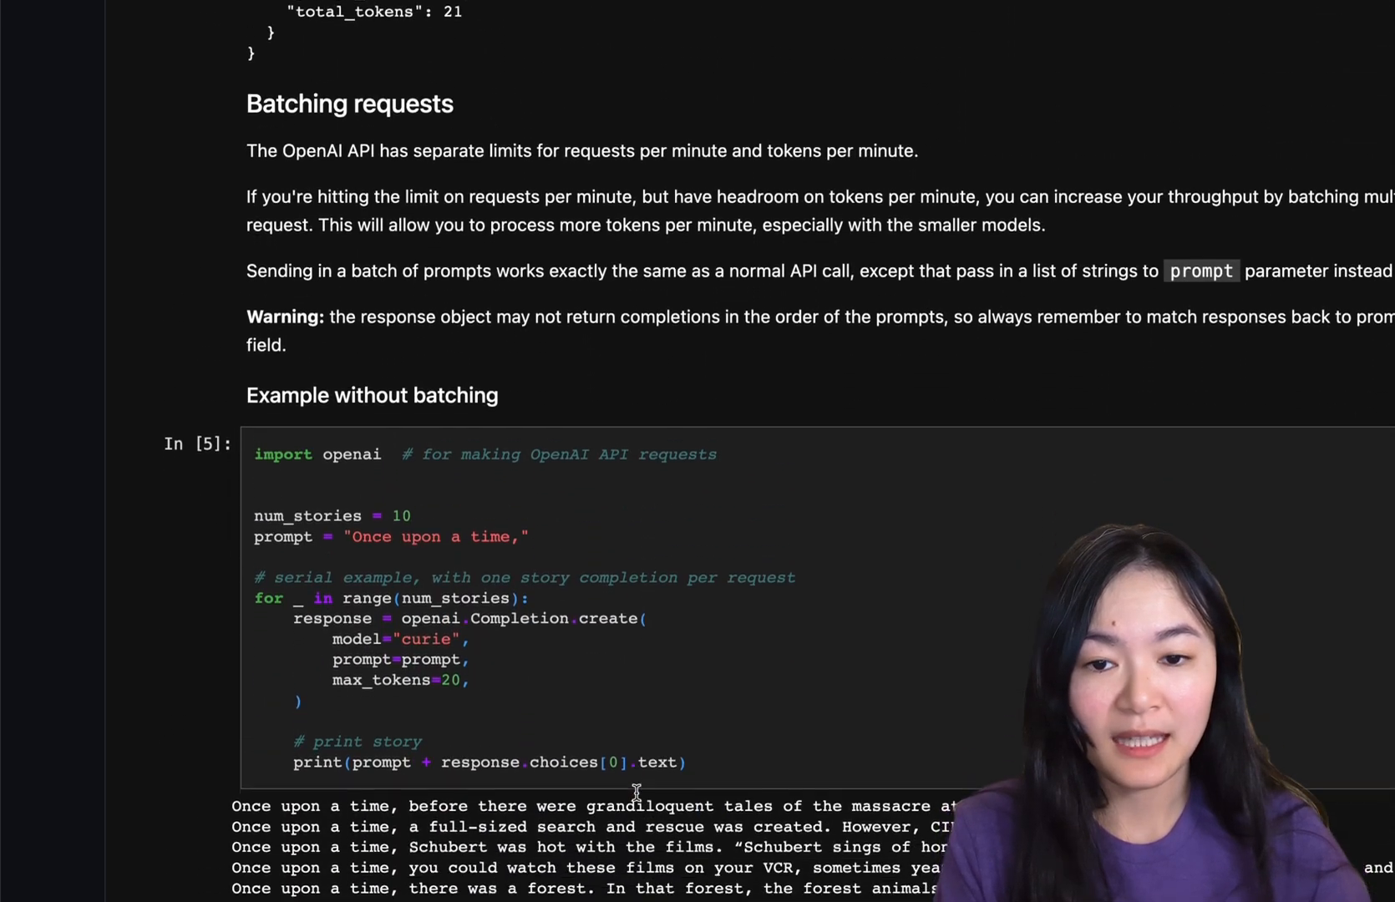
pyautogui.scroll(1, 636, 793)
pyautogui.moveTo(250, 14); pyautogui.dragTo(546, 27)
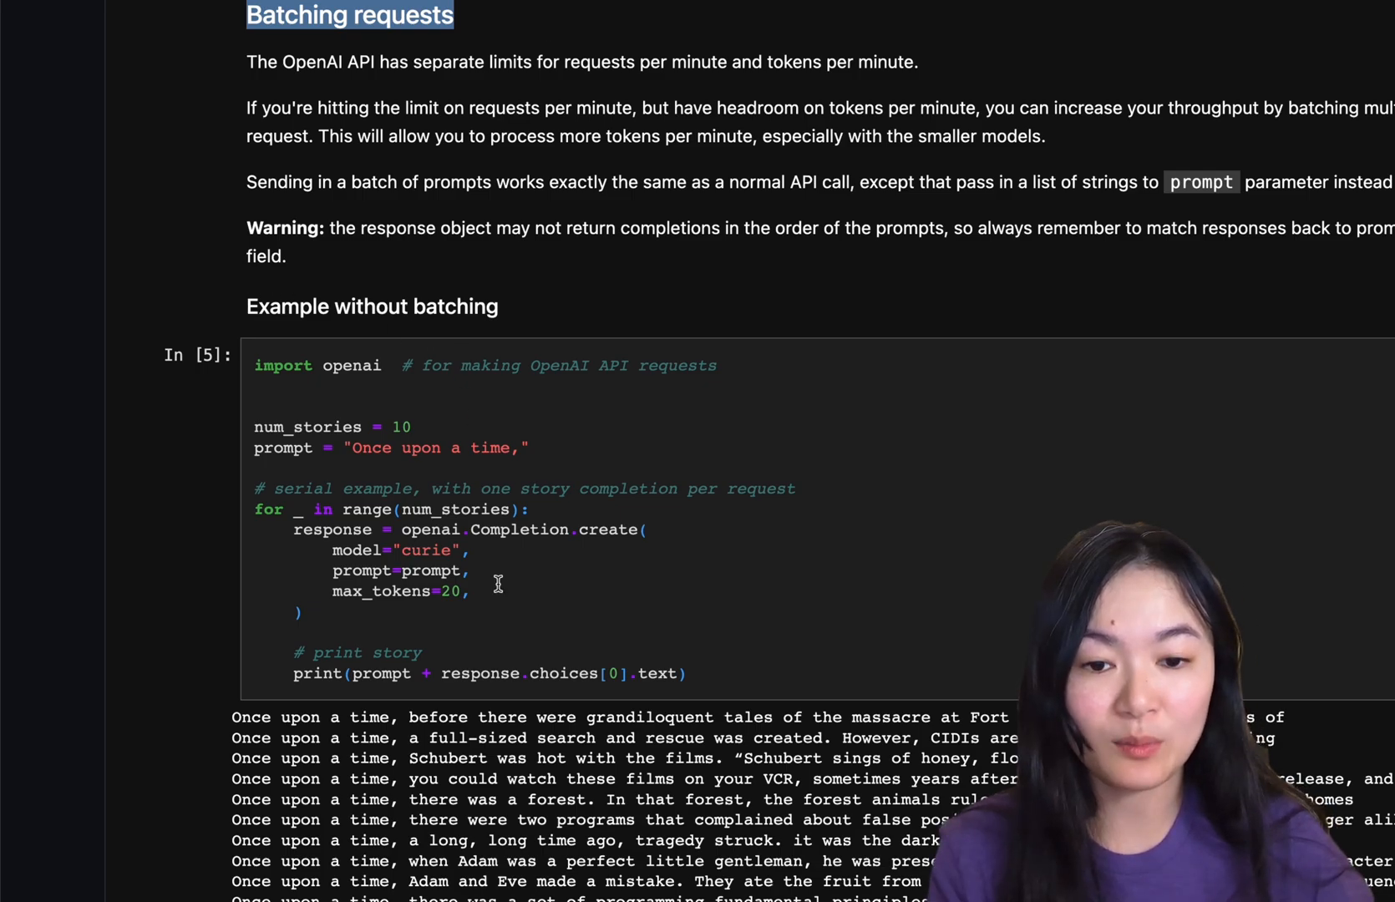
pyautogui.scroll(-8, 497, 585)
pyautogui.scroll(-3, 497, 585)
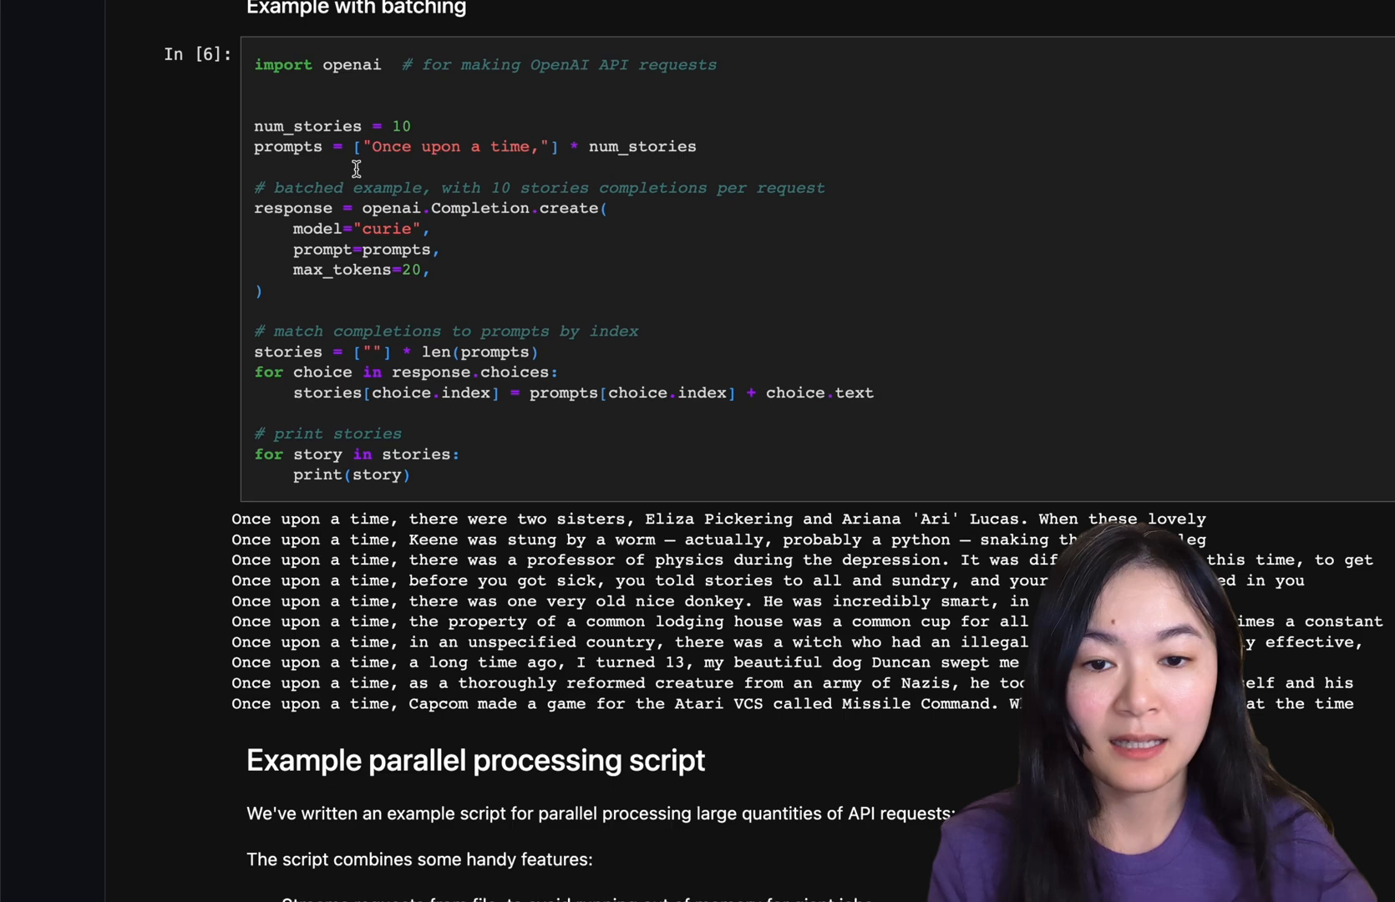
pyautogui.scroll(1, 356, 167)
pyautogui.moveTo(353, 159); pyautogui.dragTo(646, 149)
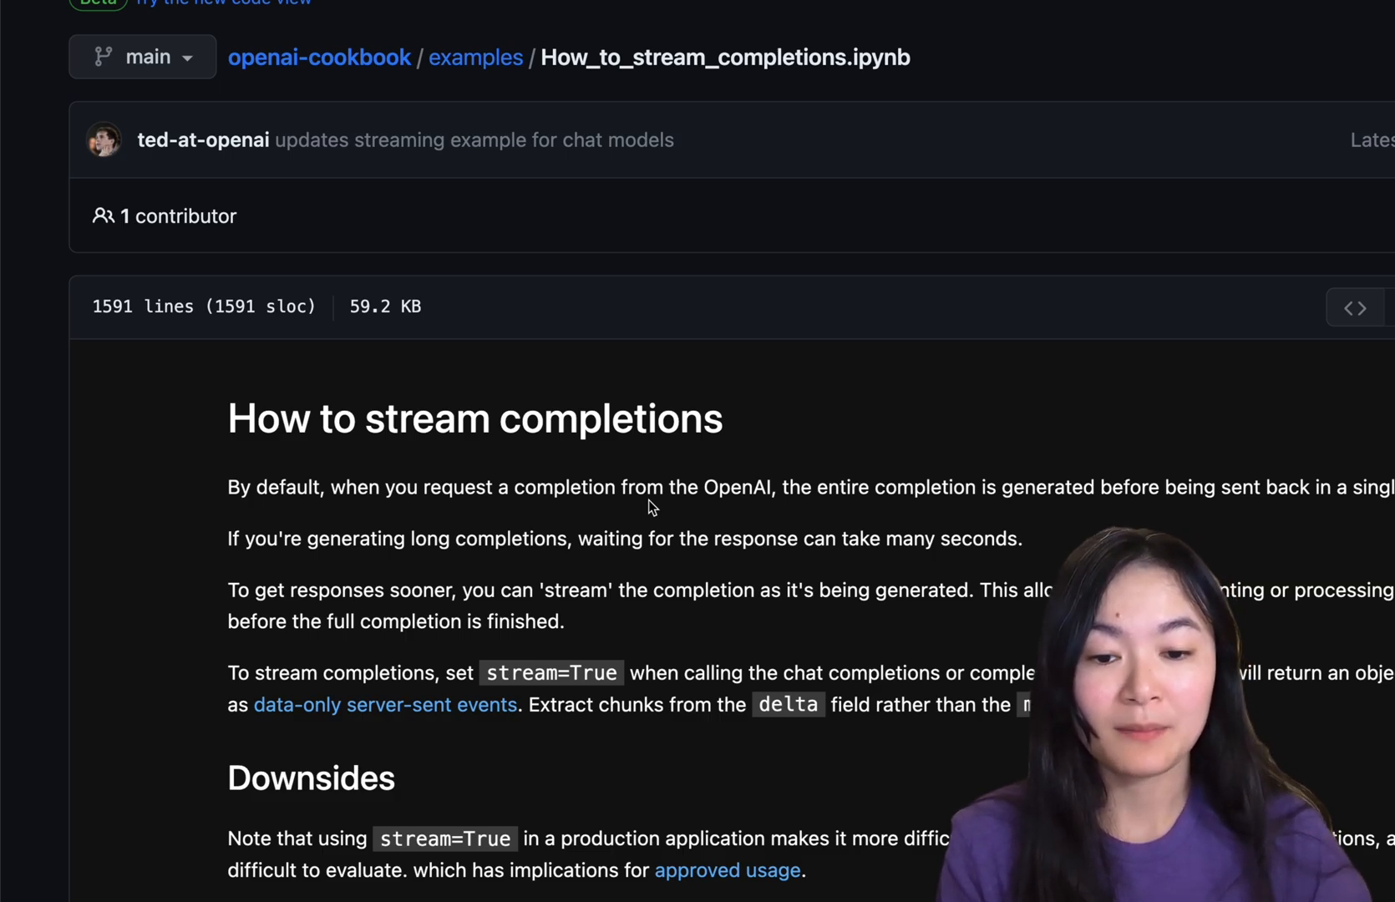
# Highlight the intro sentences on slow long completions, streaming responses sooner, and the stream=True setting.
pyautogui.moveTo(319, 539); pyautogui.dragTo(1016, 541)
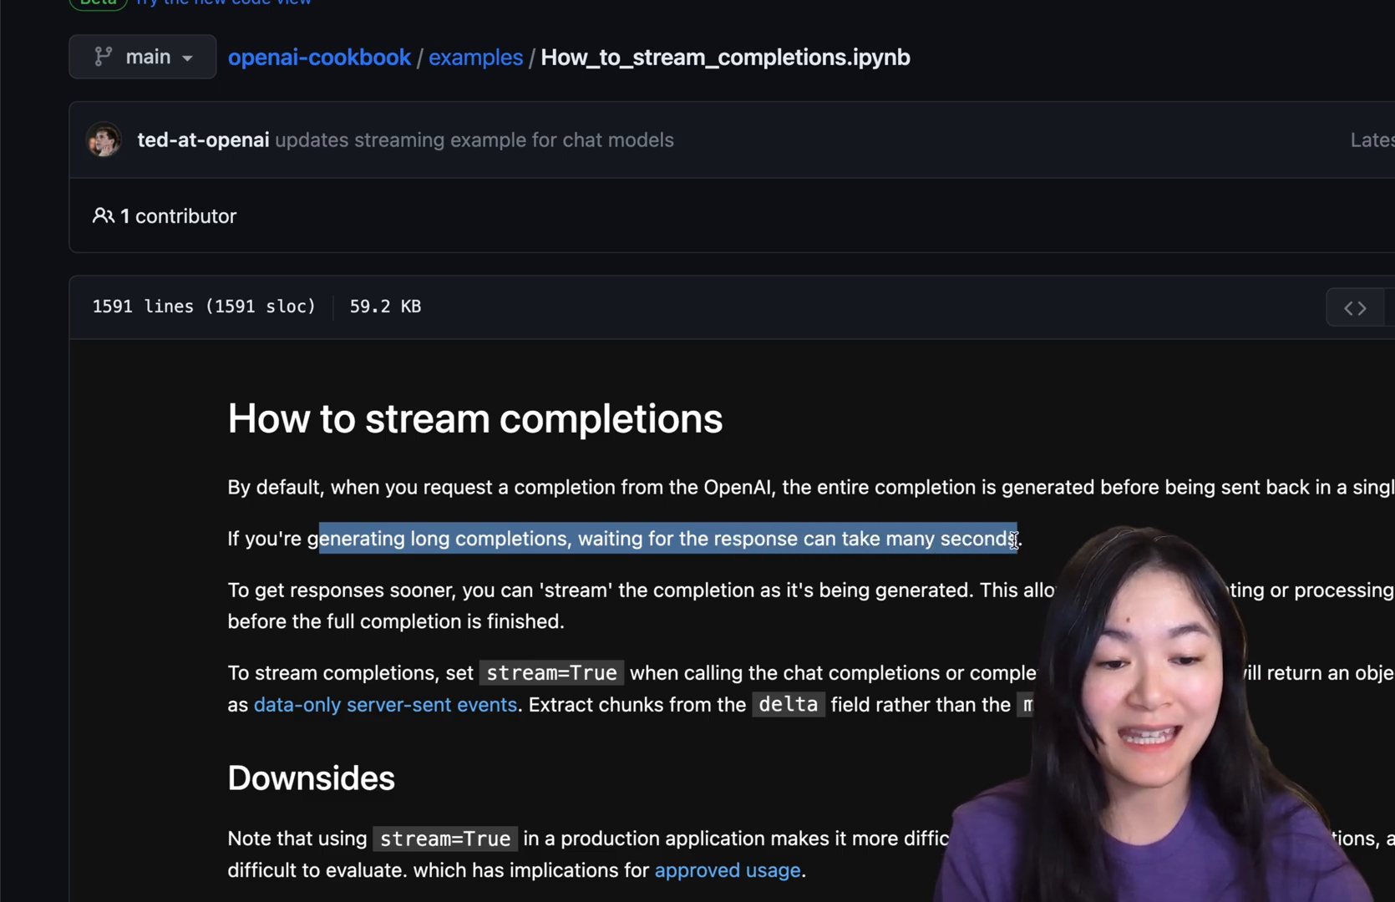
pyautogui.click(1016, 539)
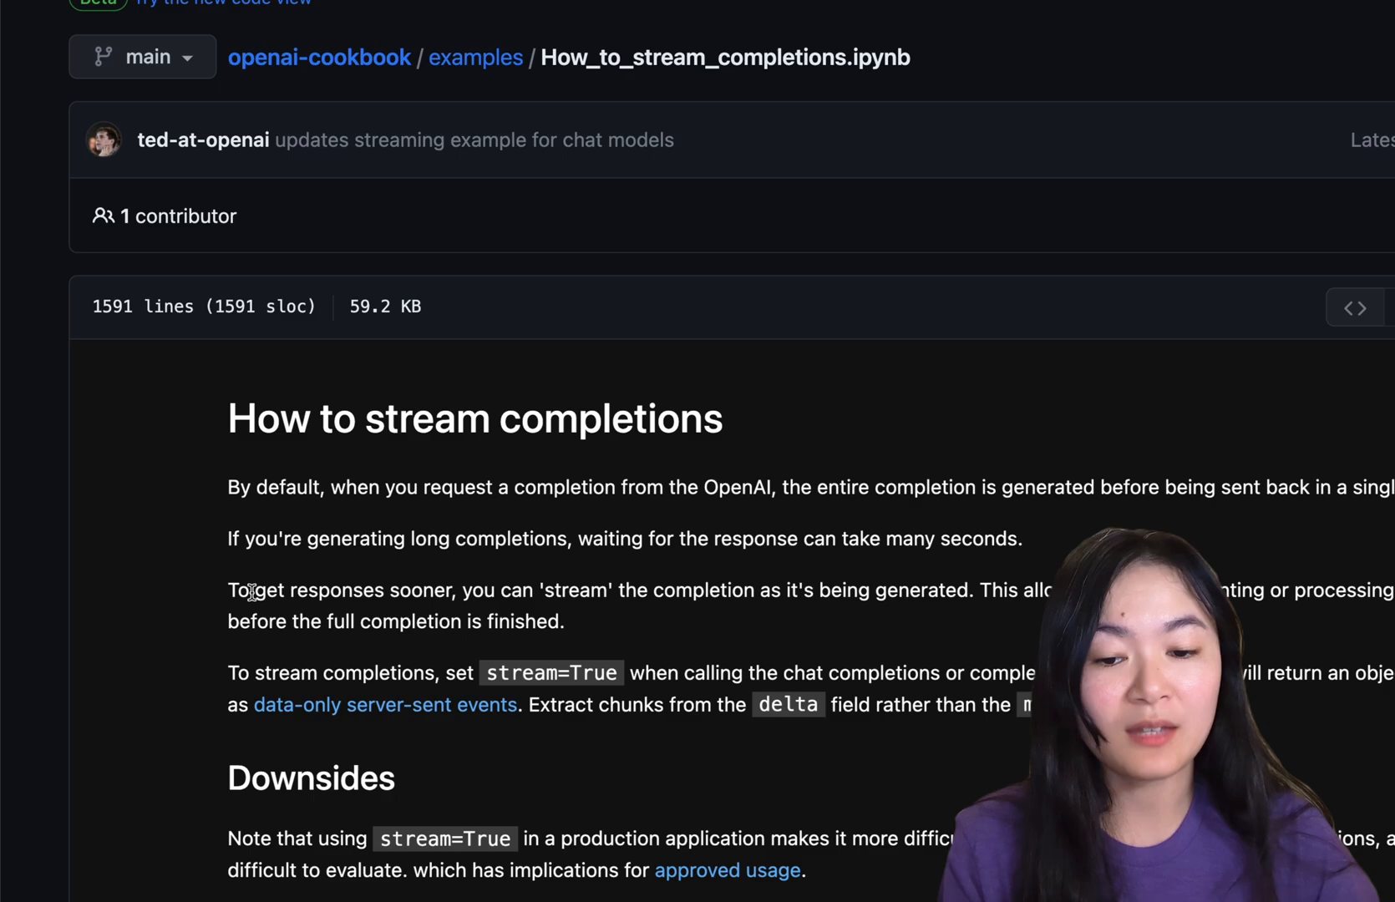
pyautogui.moveTo(255, 590); pyautogui.dragTo(980, 592)
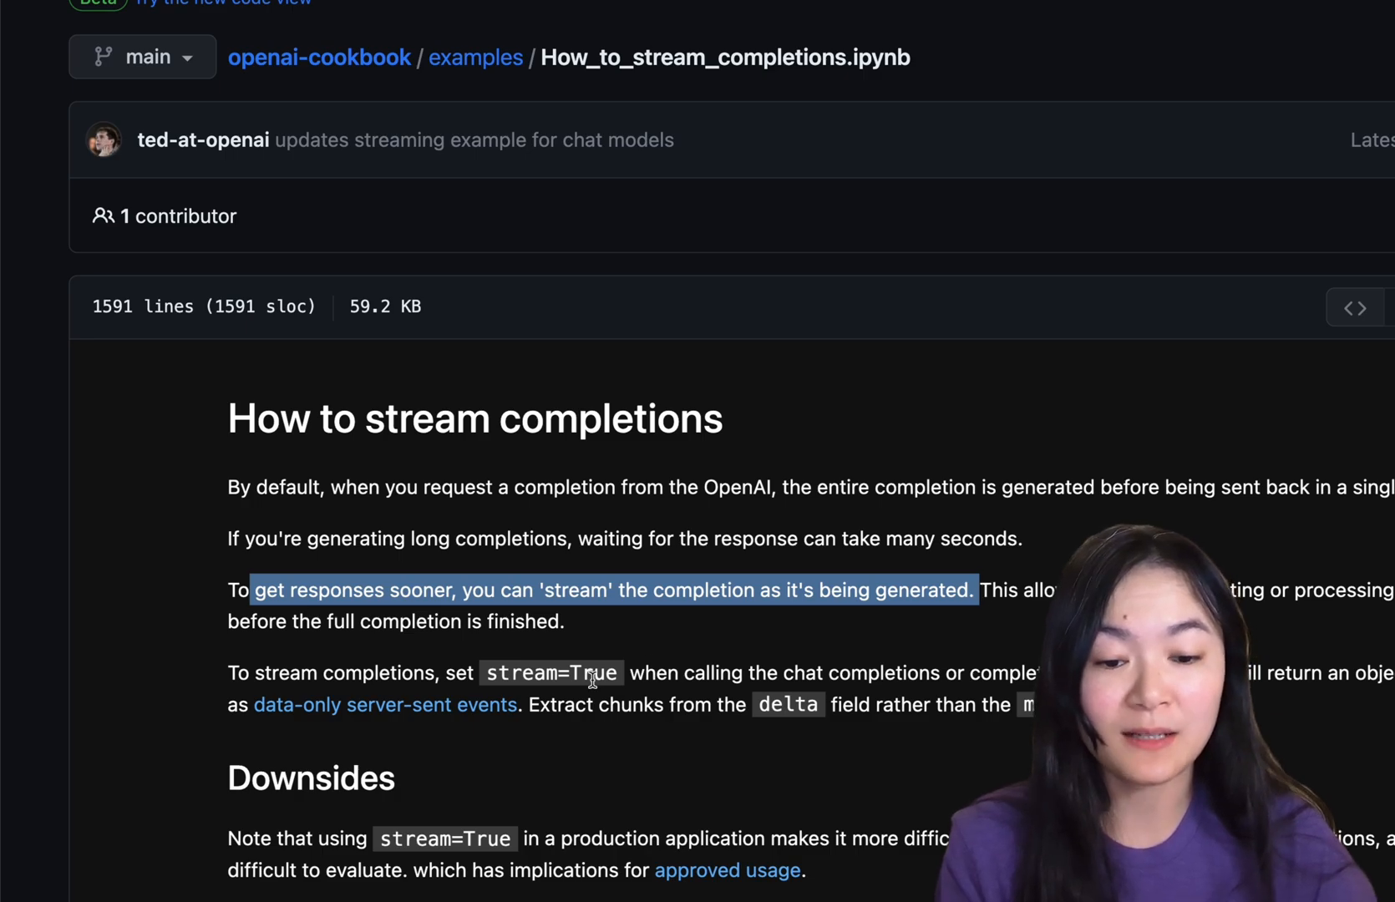
pyautogui.moveTo(643, 673); pyautogui.dragTo(481, 670)
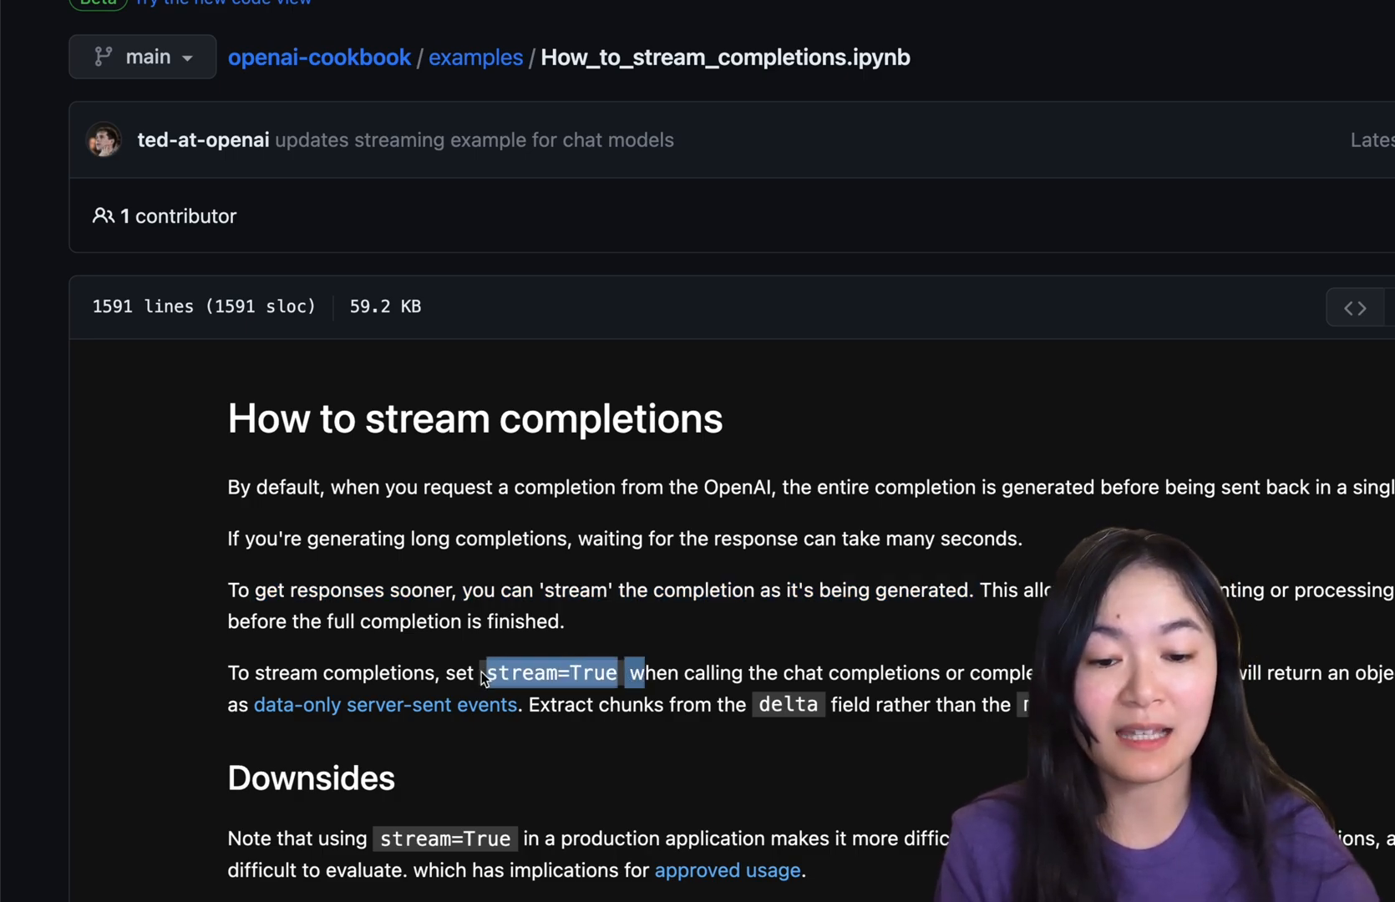
pyautogui.click(670, 693)
pyautogui.scroll(-1, 669, 694)
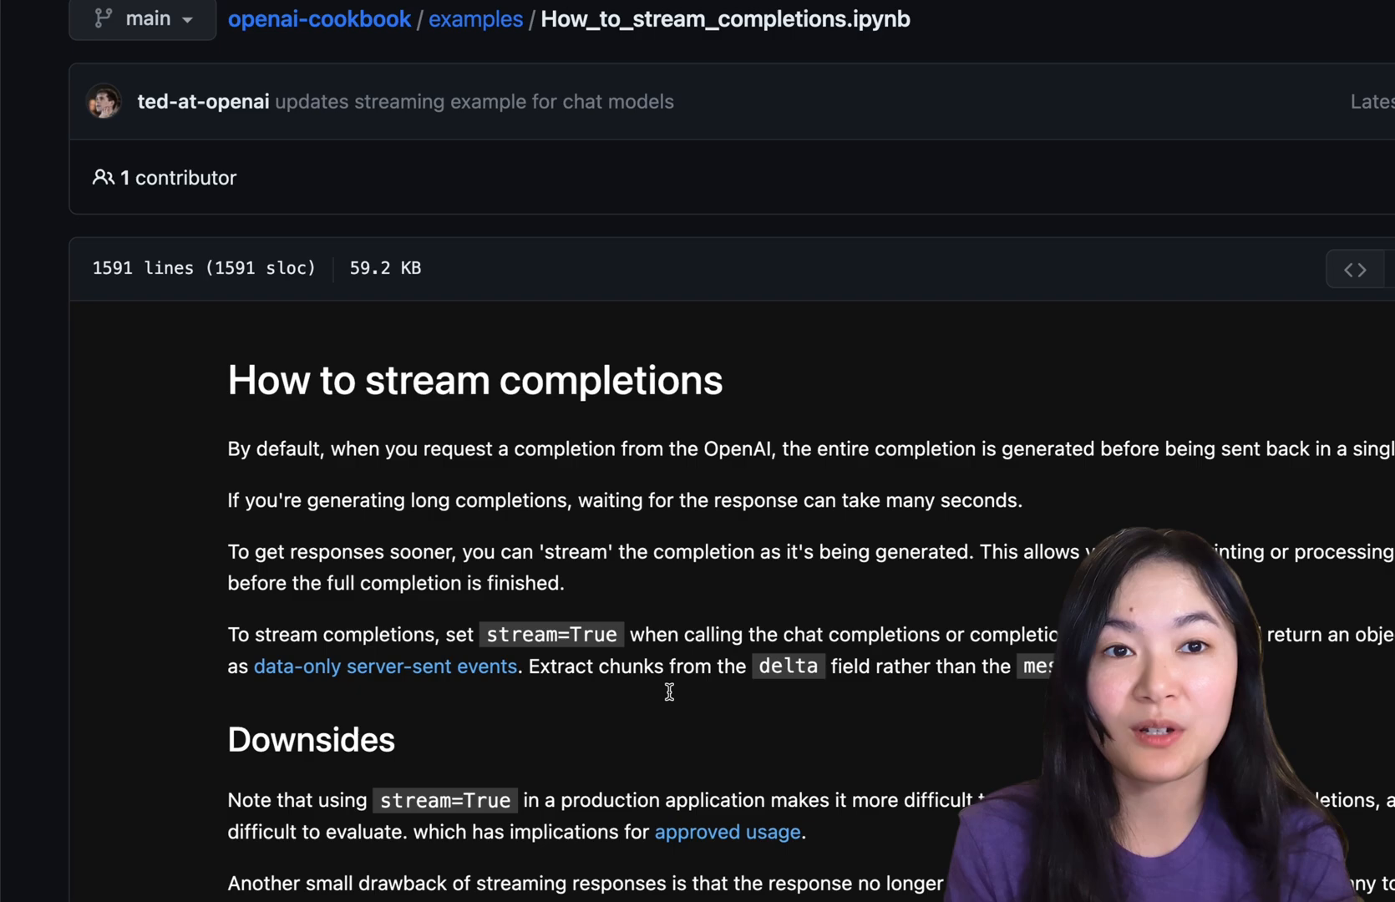